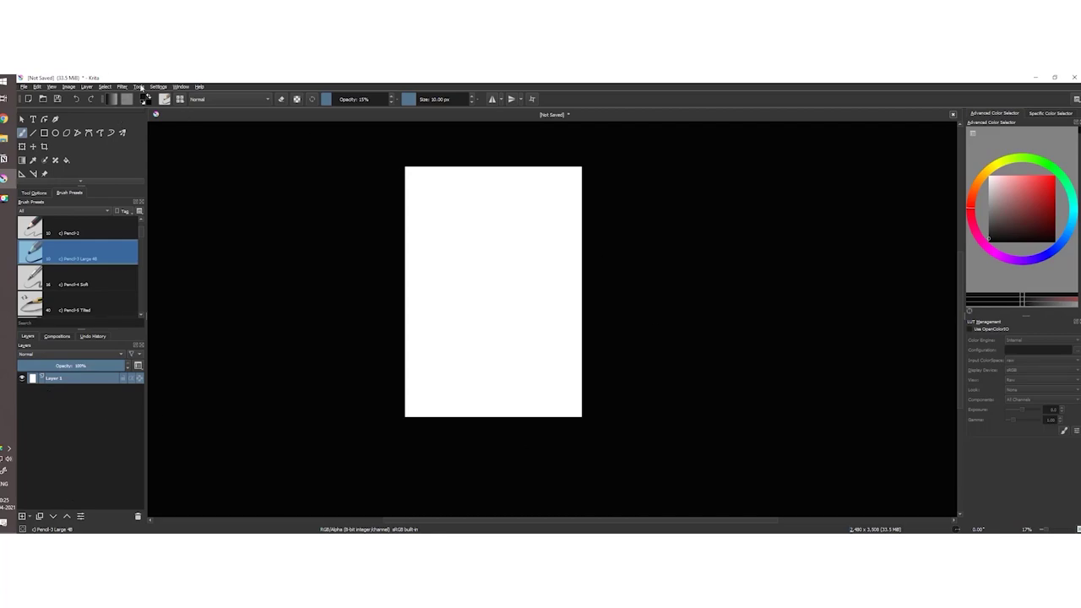
Switch Krita's interface to the Sketch workspace layout.
{"action": "left_click", "coordinate": [176, 87]}
{"action": "mouse_move", "coordinate": [205, 114]}
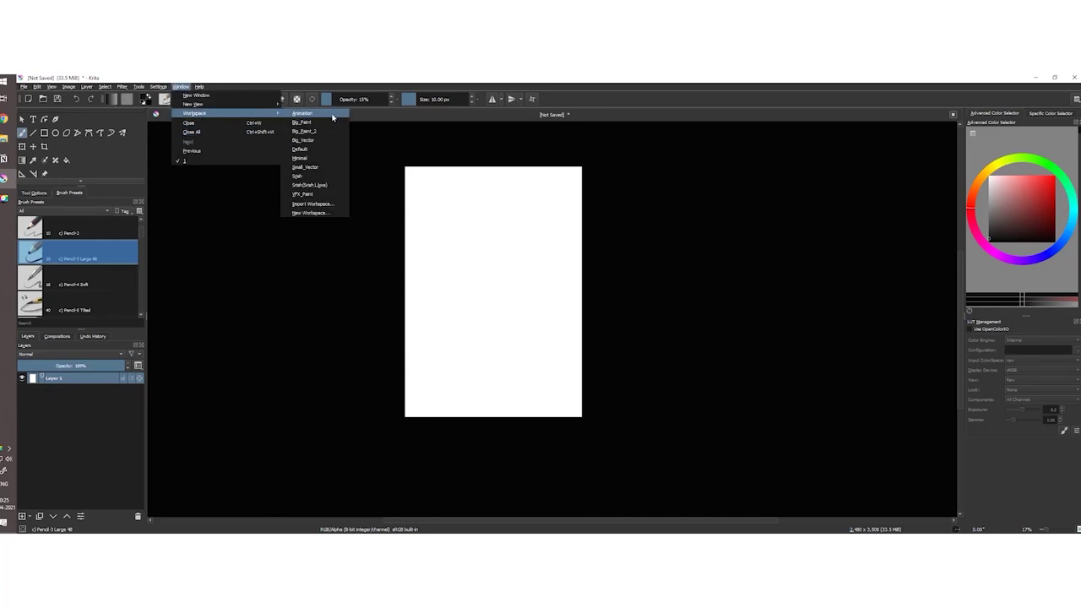
{"action": "left_click", "coordinate": [322, 185]}
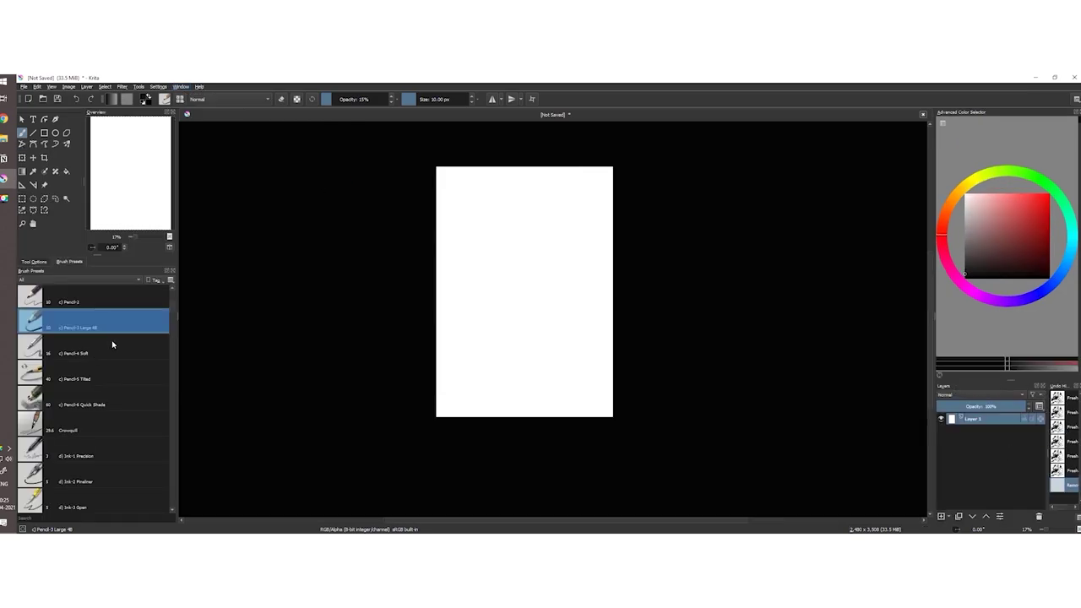
Select the Eraser Circle brush preset (erase mode, 100% opacity, 50 px).
{"action": "left_click", "coordinate": [35, 262]}
{"action": "left_click", "coordinate": [68, 262]}
{"action": "scroll", "coordinate": [173, 311], "scroll_direction": "up", "scroll_amount": 5}
{"action": "scroll", "coordinate": [173, 302], "scroll_direction": "down", "scroll_amount": 10}
{"action": "scroll", "coordinate": [171, 319], "scroll_direction": "down", "scroll_amount": 10}
{"action": "scroll", "coordinate": [172, 334], "scroll_direction": "down", "scroll_amount": 8}
{"action": "left_click_drag", "start_coordinate": [173, 345], "coordinate": [178, 407]}
{"action": "left_click_drag", "start_coordinate": [191, 453], "coordinate": [216, 516]}
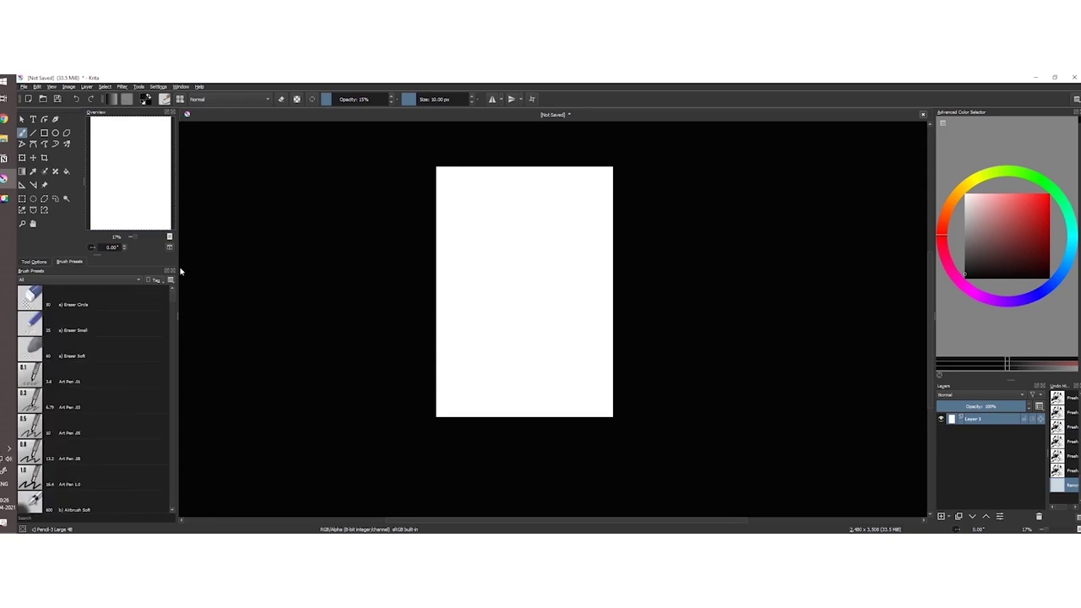
{"action": "scroll", "coordinate": [118, 343], "scroll_direction": "down", "scroll_amount": 10}
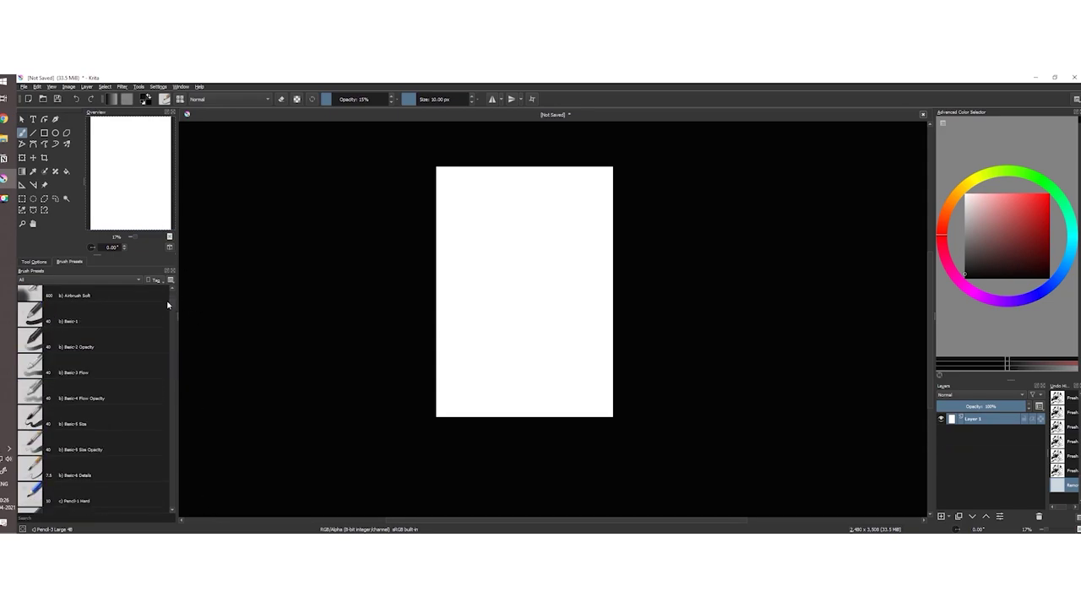
{"action": "scroll", "coordinate": [161, 301], "scroll_direction": "up", "scroll_amount": 3}
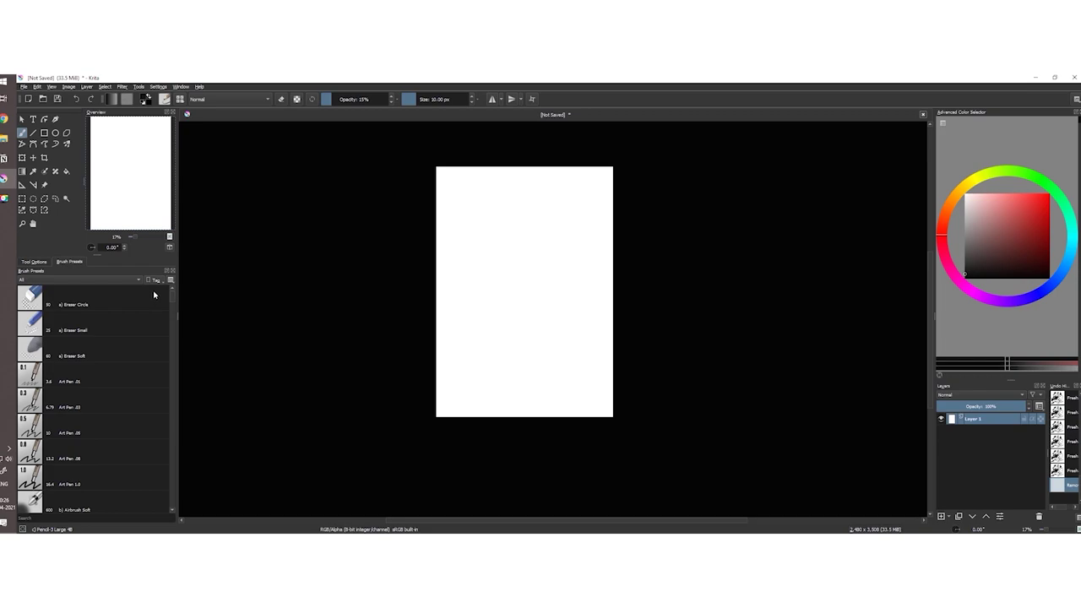
{"action": "left_click", "coordinate": [151, 292]}
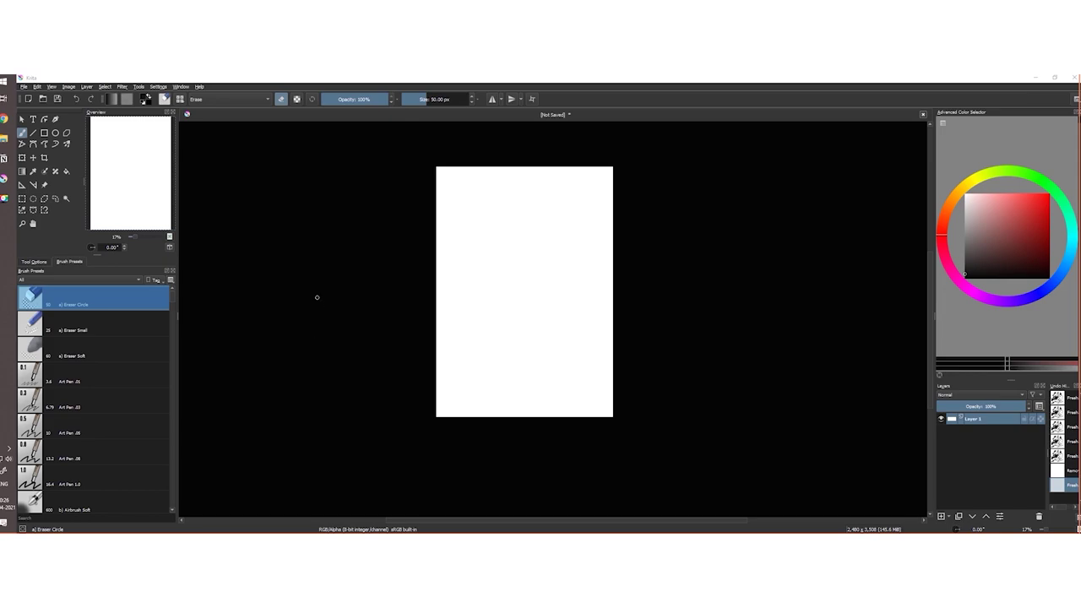
{"action": "scroll", "coordinate": [89, 415], "scroll_direction": "down", "scroll_amount": 2}
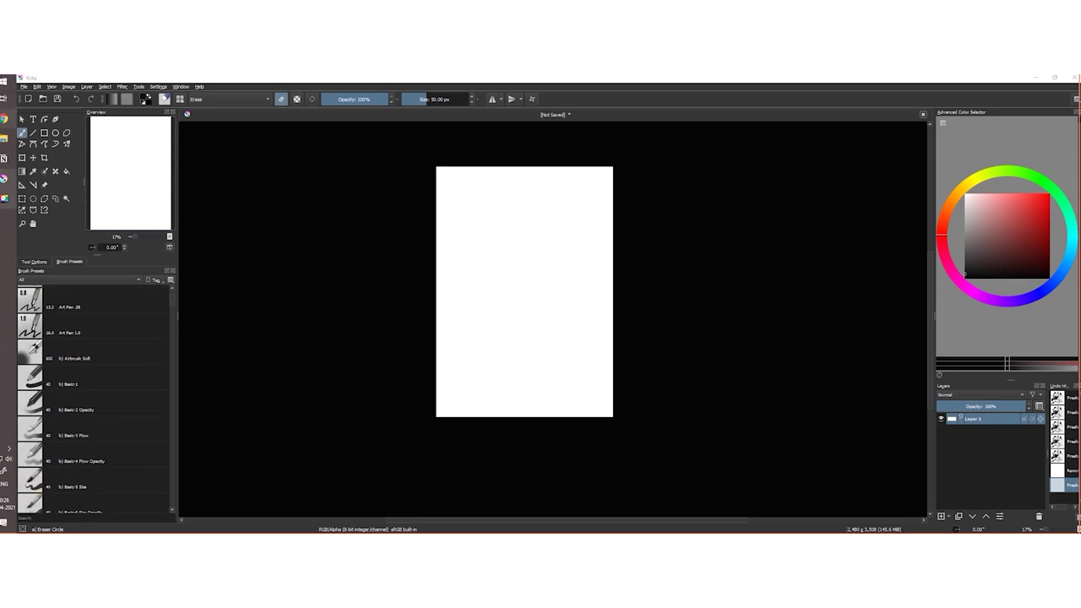
Create a Krita express-key profile in the XP-Pen driver with K1 mapped to Ctrl, then close it.
{"action": "left_click", "coordinate": [4, 198]}
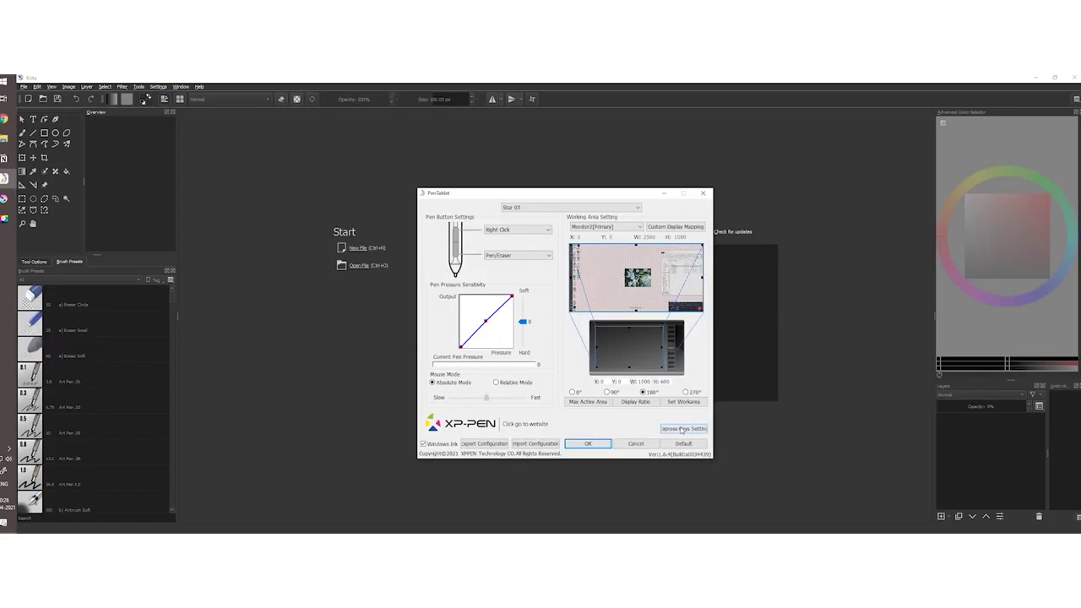
{"action": "left_click", "coordinate": [682, 430]}
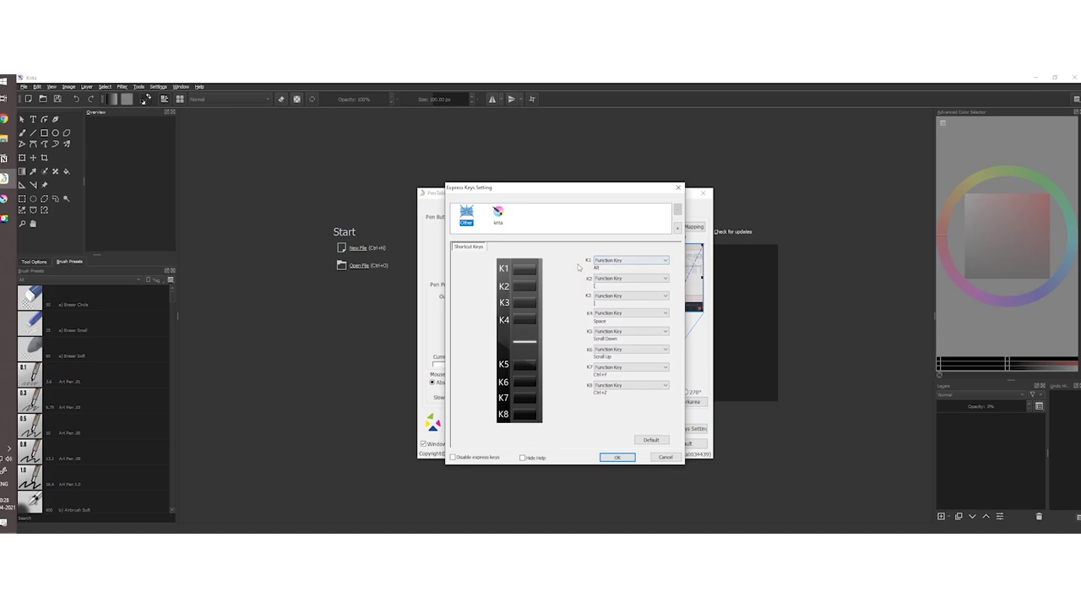
{"action": "left_click", "coordinate": [498, 216]}
{"action": "left_click", "coordinate": [616, 458]}
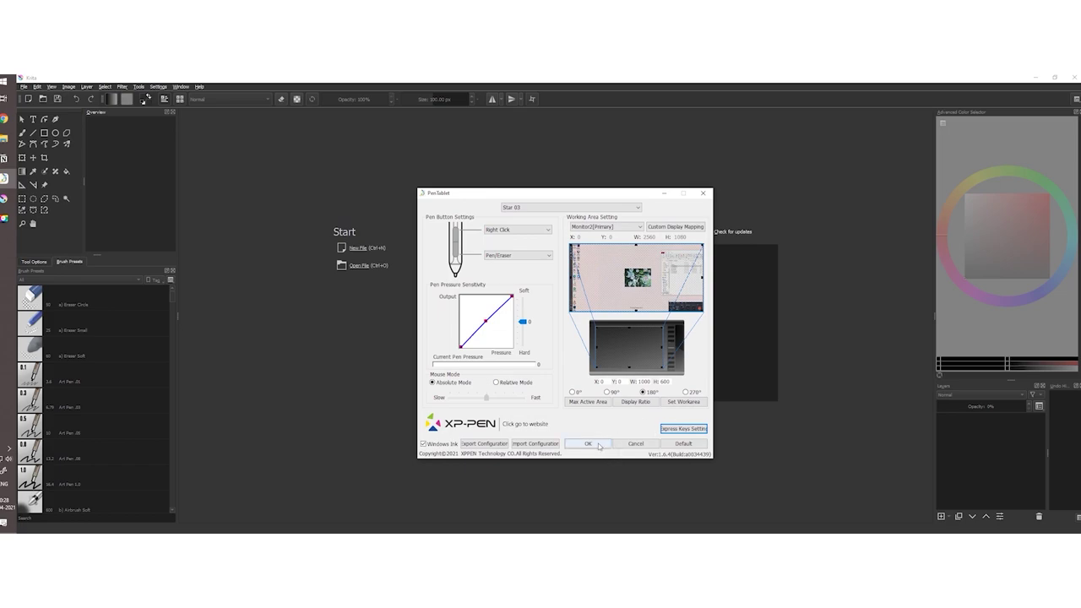
{"action": "left_click", "coordinate": [597, 444]}
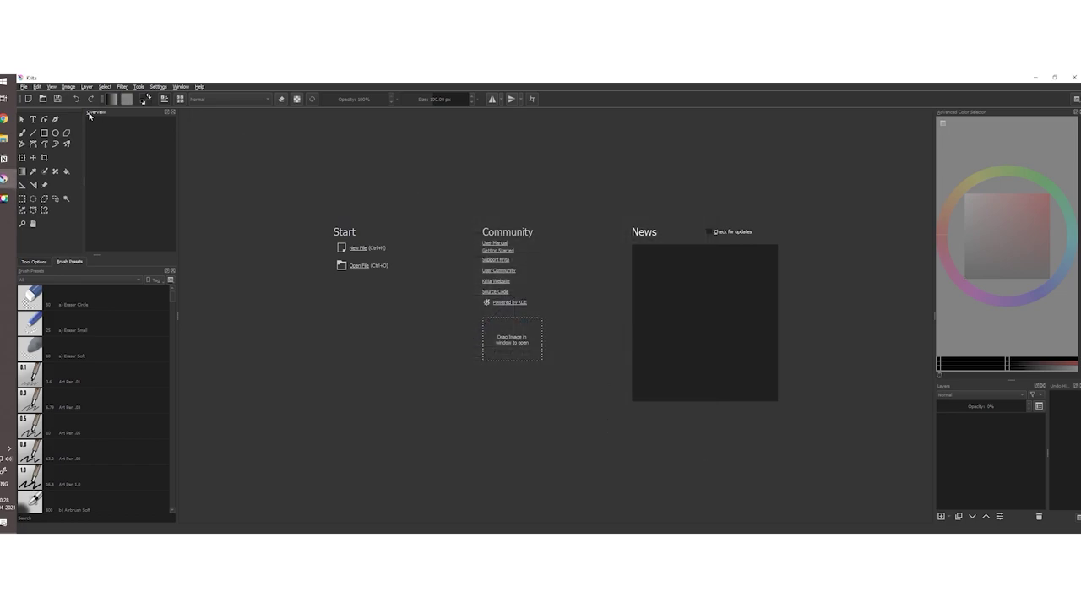
Browse Configure Krita's shortcuts, display and colour pages, ending on Performance's memory and swap settings.
{"action": "left_click", "coordinate": [158, 87]}
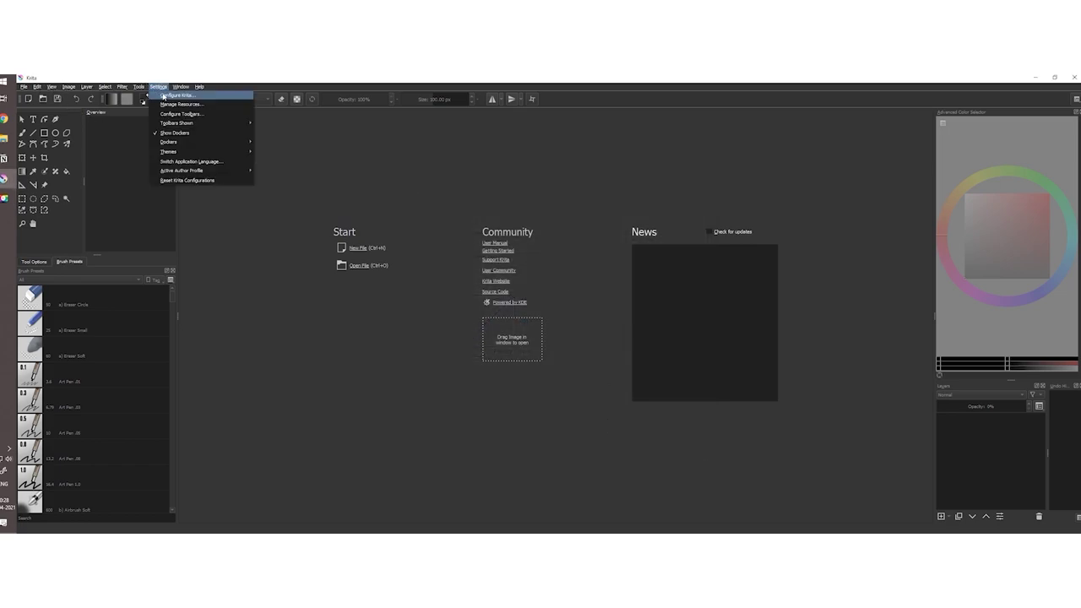
{"action": "left_click", "coordinate": [163, 96]}
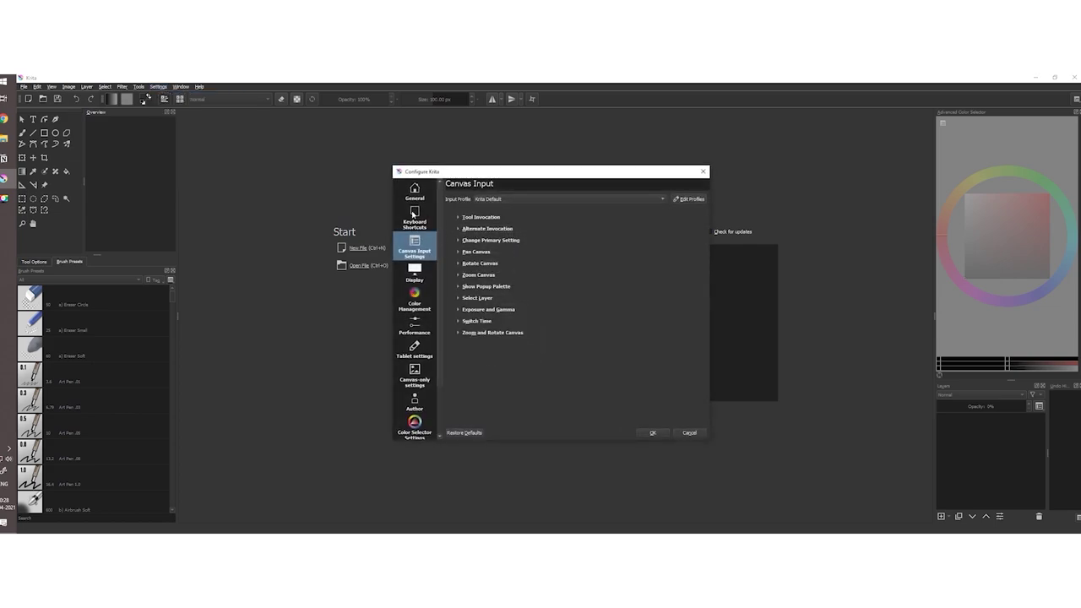
{"action": "left_click", "coordinate": [413, 214]}
{"action": "left_click", "coordinate": [416, 283]}
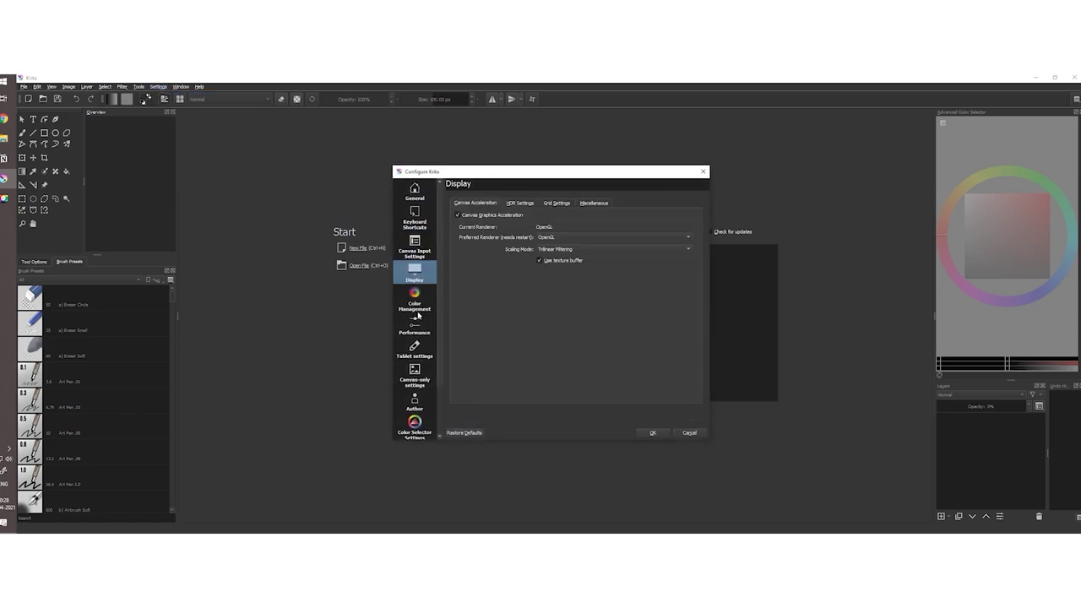
{"action": "left_click", "coordinate": [417, 311]}
{"action": "left_click", "coordinate": [425, 277]}
{"action": "left_click", "coordinate": [516, 205]}
{"action": "left_click", "coordinate": [486, 205]}
{"action": "left_click", "coordinate": [422, 327]}
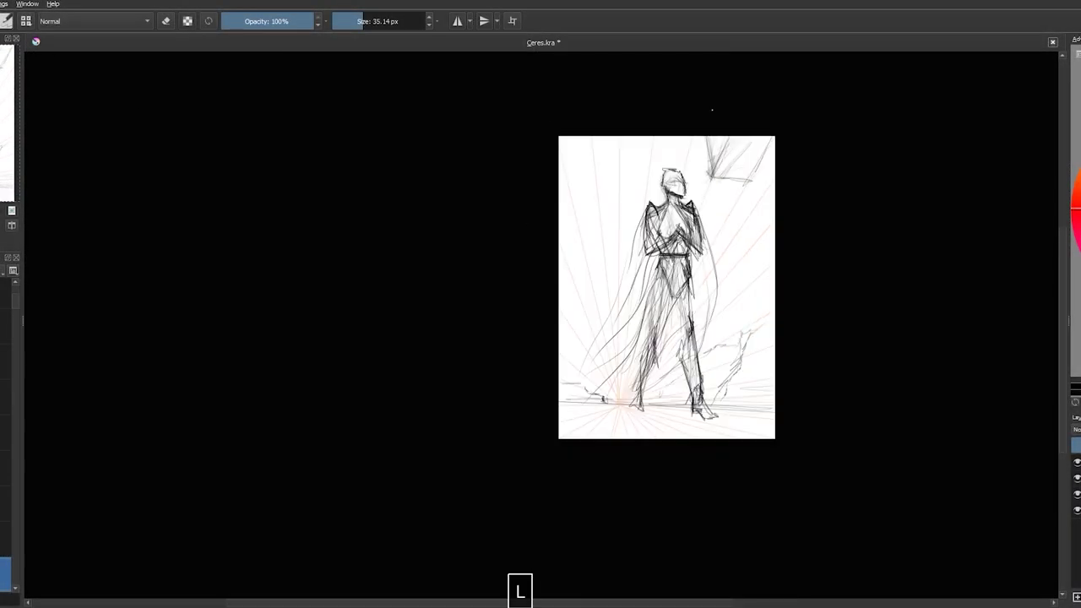
Shrink and reposition the top-right strokes, then sketch a light curve down from the top edge.
{"action": "key", "text": "ctrl+t"}
{"action": "mouse_move", "coordinate": [685, 241]}
{"action": "left_mouse_down"}
{"action": "mouse_move", "coordinate": [763, 145]}
{"action": "mouse_move", "coordinate": [724, 137]}
{"action": "left_mouse_up"}
{"action": "key", "text": "Return"}
{"action": "left_click_drag", "start_coordinate": [590, 140], "coordinate": [616, 255]}
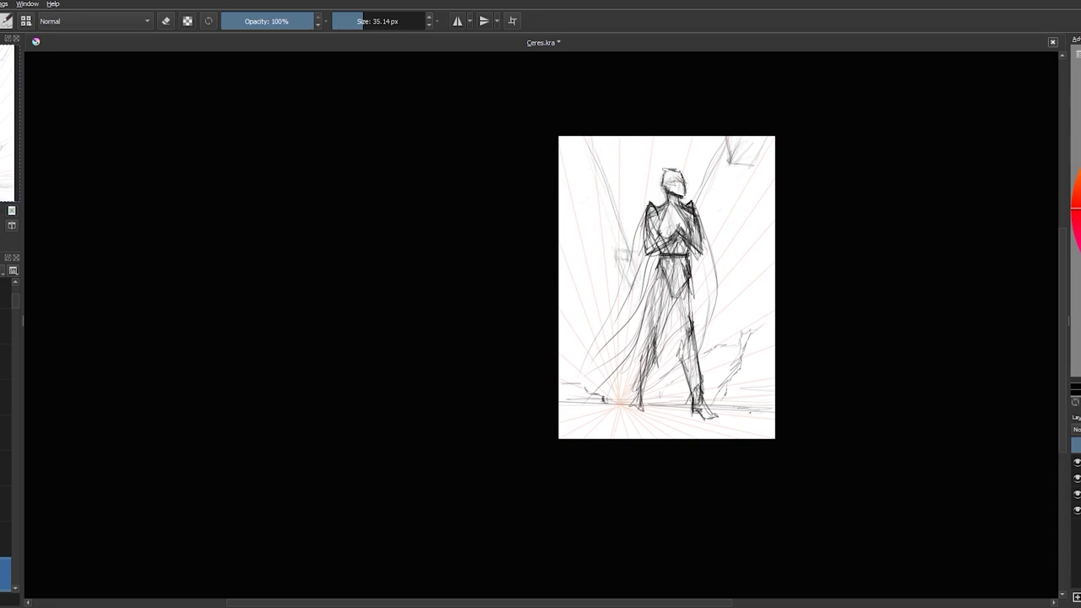
Sketch dark ground strokes beneath the figure's feet.
{"action": "left_click_drag", "start_coordinate": [774, 413], "coordinate": [703, 438]}
{"action": "mouse_move", "coordinate": [694, 407]}
{"action": "left_mouse_down"}
{"action": "mouse_move", "coordinate": [644, 438]}
{"action": "mouse_move", "coordinate": [561, 409]}
{"action": "left_mouse_up"}
{"action": "left_click_drag", "start_coordinate": [775, 409], "coordinate": [696, 438]}
{"action": "mouse_move", "coordinate": [620, 417]}
{"action": "left_mouse_down"}
{"action": "mouse_move", "coordinate": [562, 438]}
{"action": "mouse_move", "coordinate": [571, 426]}
{"action": "left_mouse_up"}
{"action": "left_click_drag", "start_coordinate": [775, 406], "coordinate": [707, 421]}
{"action": "left_click_drag", "start_coordinate": [691, 403], "coordinate": [611, 407]}
Refine the face's eyes, nose and mouth and the outline of the head.
{"action": "scroll", "coordinate": [686, 152], "scroll_direction": "up", "scroll_amount": 3}
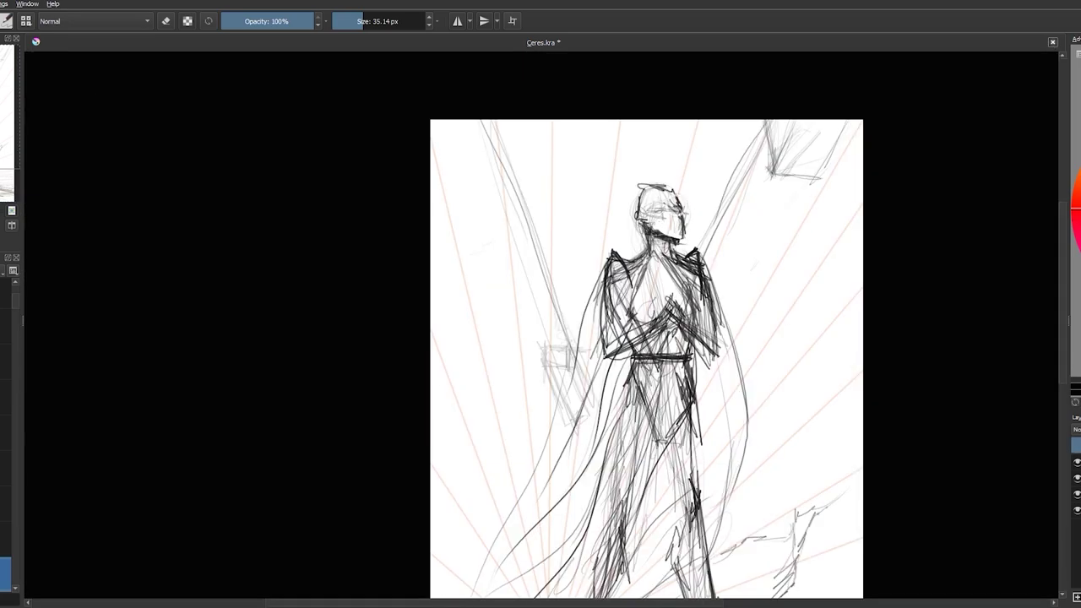
{"action": "left_click_drag", "start_coordinate": [651, 201], "coordinate": [677, 208]}
{"action": "left_click_drag", "start_coordinate": [669, 211], "coordinate": [676, 221]}
{"action": "left_click_drag", "start_coordinate": [634, 218], "coordinate": [680, 228]}
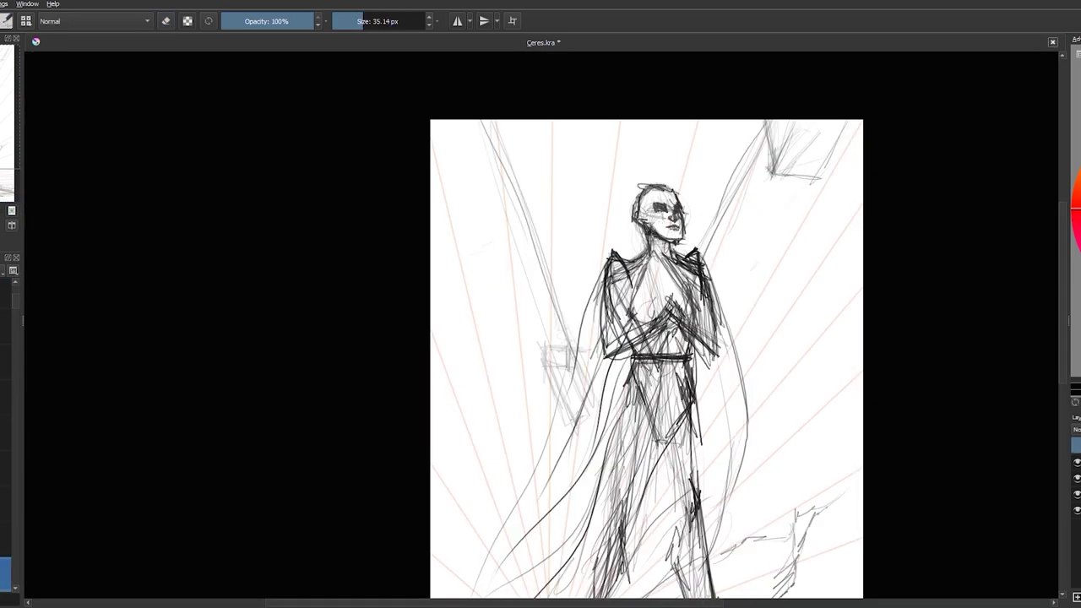
{"action": "scroll", "coordinate": [644, 162], "scroll_direction": "down", "scroll_amount": 1}
{"action": "scroll", "coordinate": [592, 186], "scroll_direction": "up", "scroll_amount": 3}
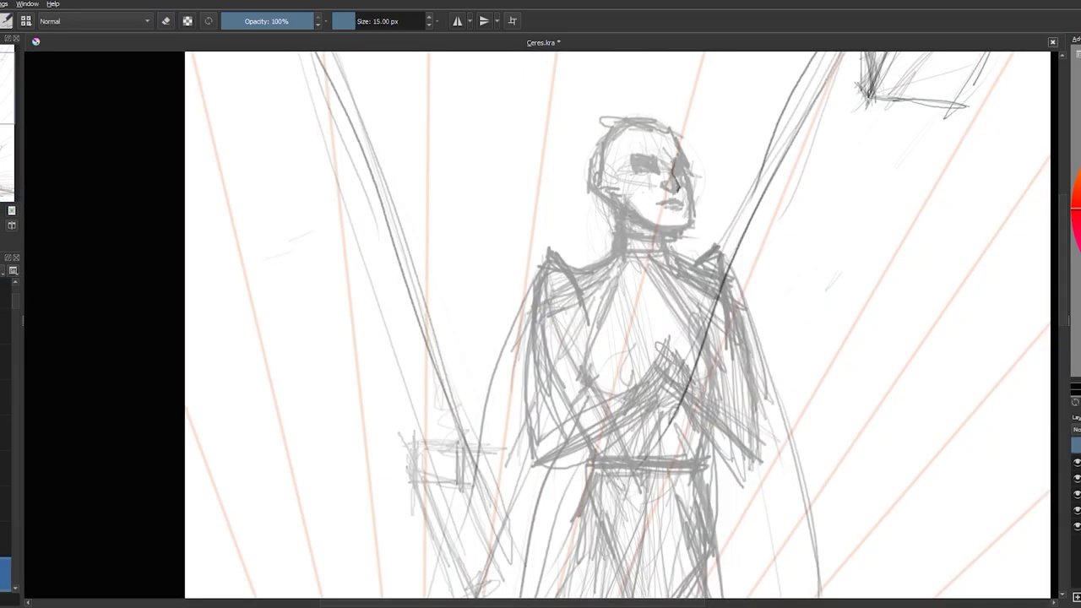
{"action": "left_click_drag", "start_coordinate": [682, 157], "coordinate": [675, 169]}
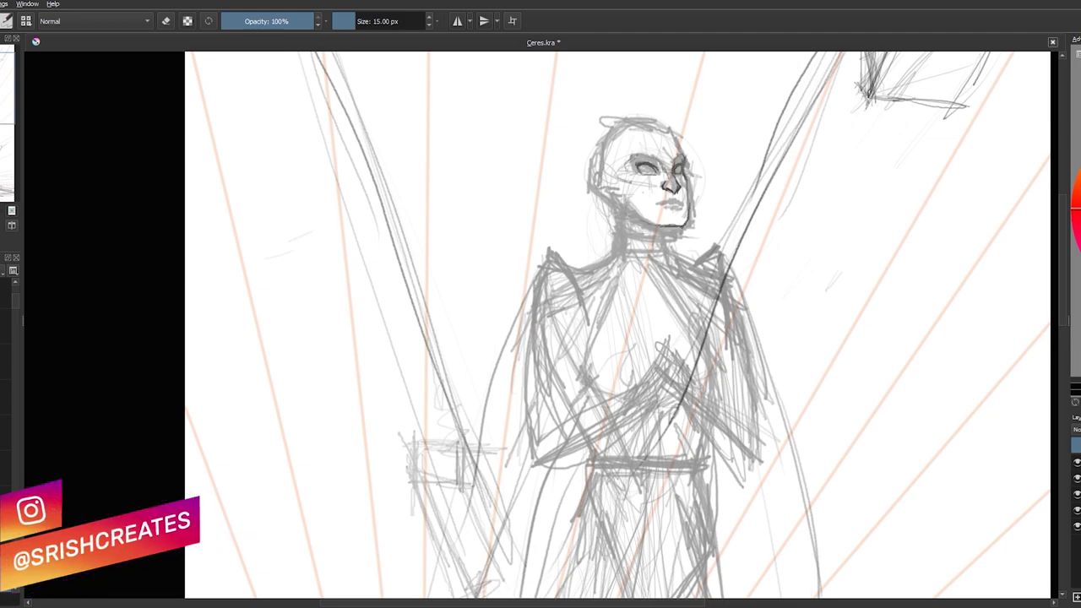
{"action": "mouse_move", "coordinate": [680, 127]}
{"action": "left_mouse_down"}
{"action": "mouse_move", "coordinate": [605, 191]}
{"action": "mouse_move", "coordinate": [616, 206]}
{"action": "left_mouse_up"}
{"action": "key", "text": "2"}
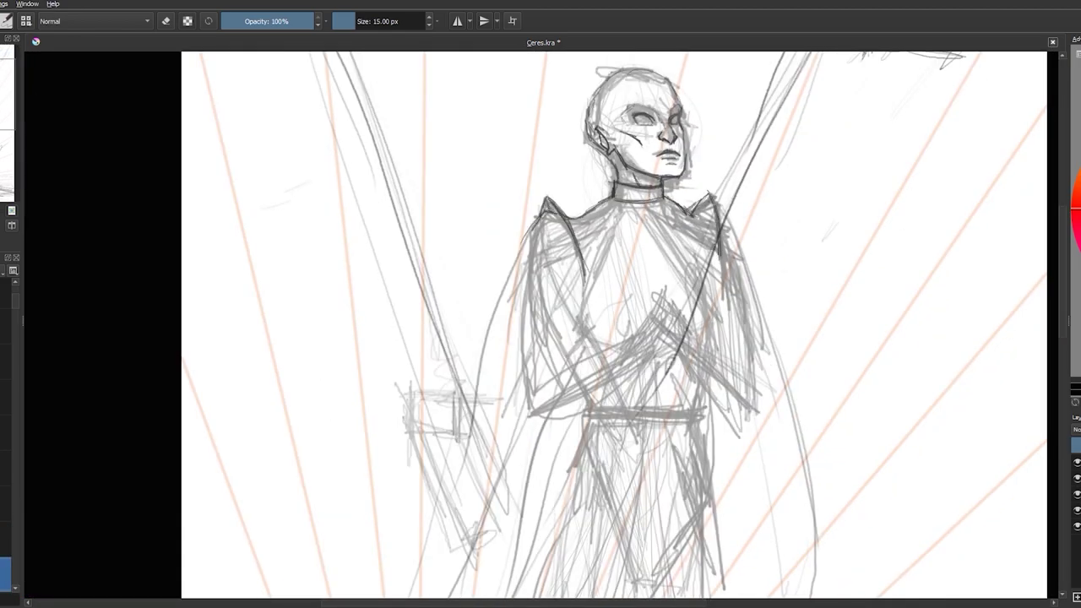
{"action": "scroll", "coordinate": [614, 325], "scroll_direction": "down", "scroll_amount": 5}
{"action": "key", "text": "ctrl+z"}
{"action": "scroll", "coordinate": [700, 325], "scroll_direction": "up", "scroll_amount": 4}
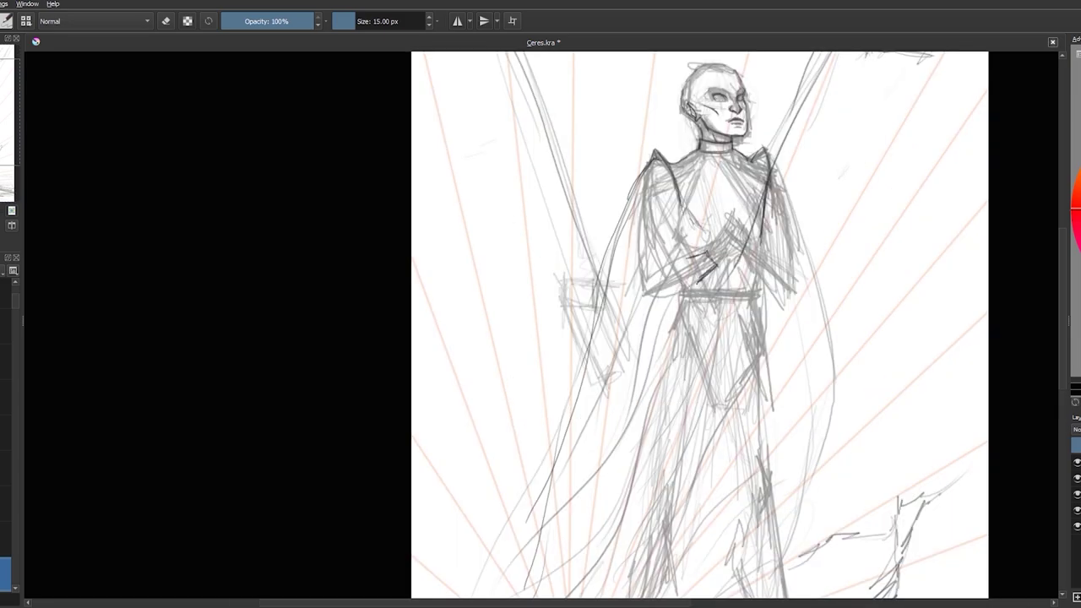
Draw cleaner arm and chest lines with small strokes at the chest and hands.
{"action": "left_click_drag", "start_coordinate": [699, 260], "coordinate": [652, 303]}
{"action": "left_click_drag", "start_coordinate": [688, 202], "coordinate": [663, 295]}
{"action": "left_click_drag", "start_coordinate": [676, 230], "coordinate": [618, 392]}
{"action": "left_click_drag", "start_coordinate": [720, 199], "coordinate": [679, 230]}
{"action": "mouse_move", "coordinate": [719, 199]}
{"action": "left_mouse_down"}
{"action": "mouse_move", "coordinate": [714, 228]}
{"action": "mouse_move", "coordinate": [739, 171]}
{"action": "left_mouse_up"}
{"action": "left_click_drag", "start_coordinate": [740, 171], "coordinate": [750, 180]}
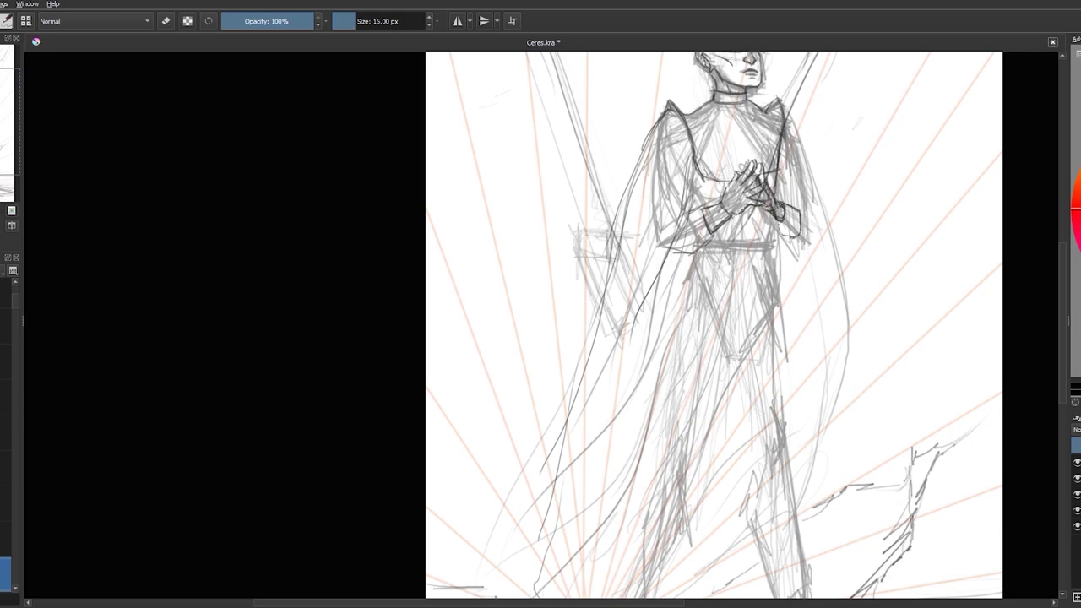
Darken the lines down the robe and right leg and add a foot line.
{"action": "scroll", "coordinate": [760, 169], "scroll_direction": "down", "scroll_amount": 3}
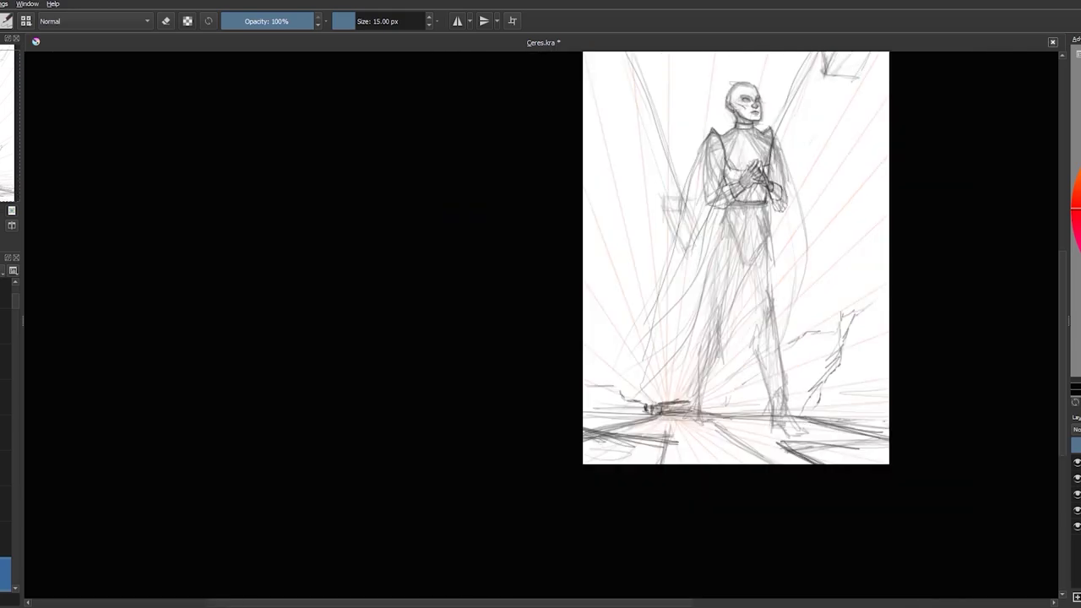
{"action": "key", "text": "minus"}
{"action": "key", "text": "2"}
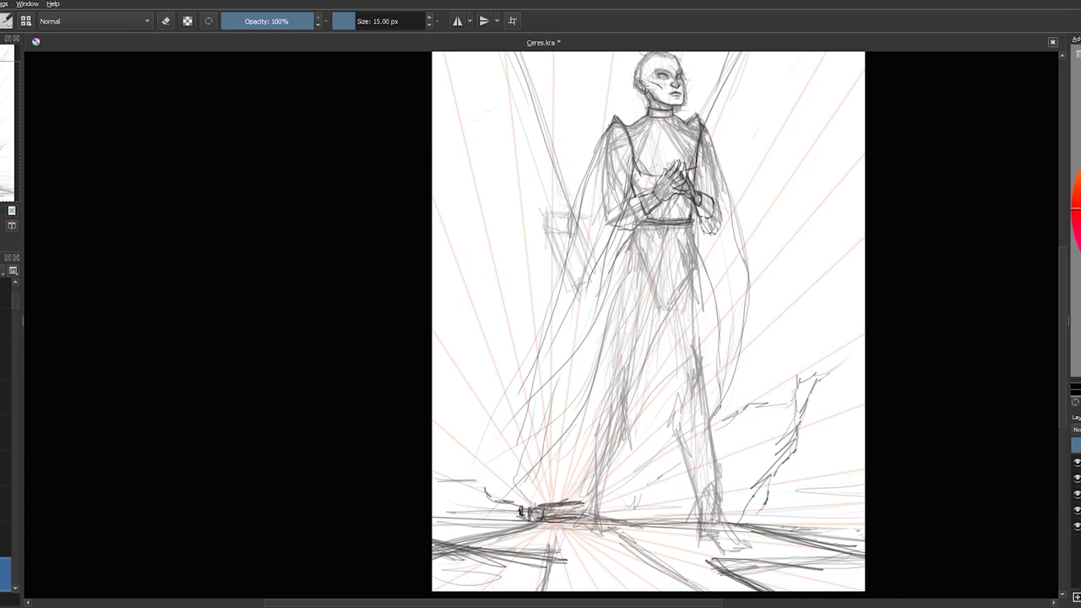
{"action": "left_click_drag", "start_coordinate": [650, 240], "coordinate": [629, 406]}
{"action": "left_click_drag", "start_coordinate": [709, 228], "coordinate": [692, 457]}
{"action": "left_click_drag", "start_coordinate": [676, 388], "coordinate": [693, 507]}
{"action": "mouse_move", "coordinate": [709, 380]}
{"action": "left_mouse_down"}
{"action": "mouse_move", "coordinate": [722, 507]}
{"action": "mouse_move", "coordinate": [752, 532]}
{"action": "left_mouse_up"}
Hide the rough sketch layer and draw both legs and a long robe fold from the waist.
{"action": "left_click", "coordinate": [1077, 478]}
{"action": "left_click_drag", "start_coordinate": [671, 262], "coordinate": [663, 397]}
{"action": "left_click_drag", "start_coordinate": [701, 329], "coordinate": [723, 490]}
{"action": "left_click_drag", "start_coordinate": [663, 291], "coordinate": [591, 520]}
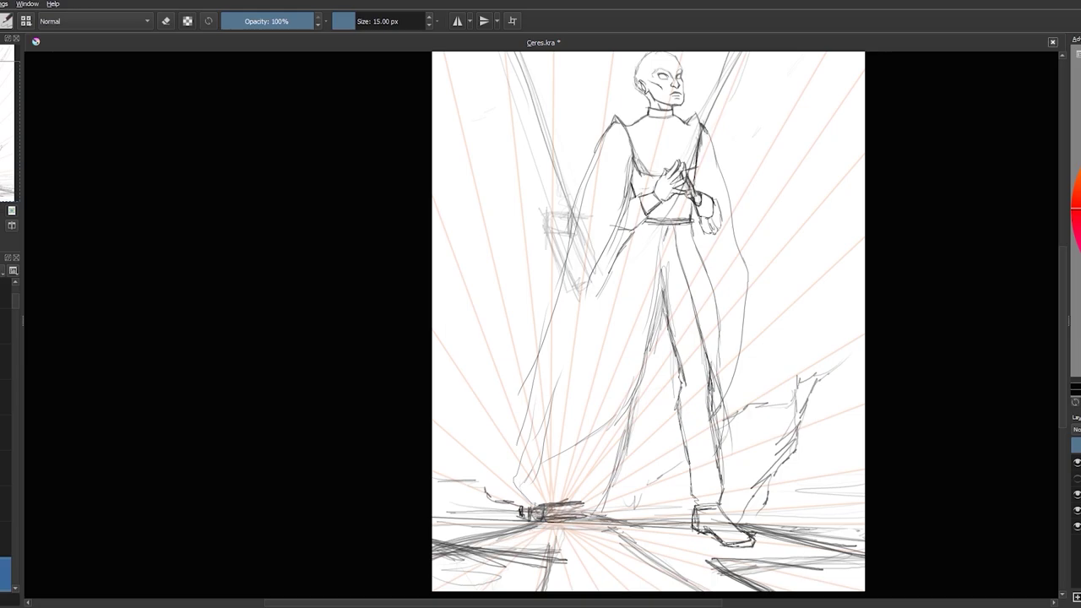
{"action": "left_click_drag", "start_coordinate": [658, 296], "coordinate": [595, 477]}
{"action": "left_click_drag", "start_coordinate": [657, 237], "coordinate": [556, 466]}
{"action": "scroll", "coordinate": [649, 321], "scroll_direction": "down", "scroll_amount": 2}
{"action": "scroll", "coordinate": [649, 321], "scroll_direction": "up", "scroll_amount": 4}
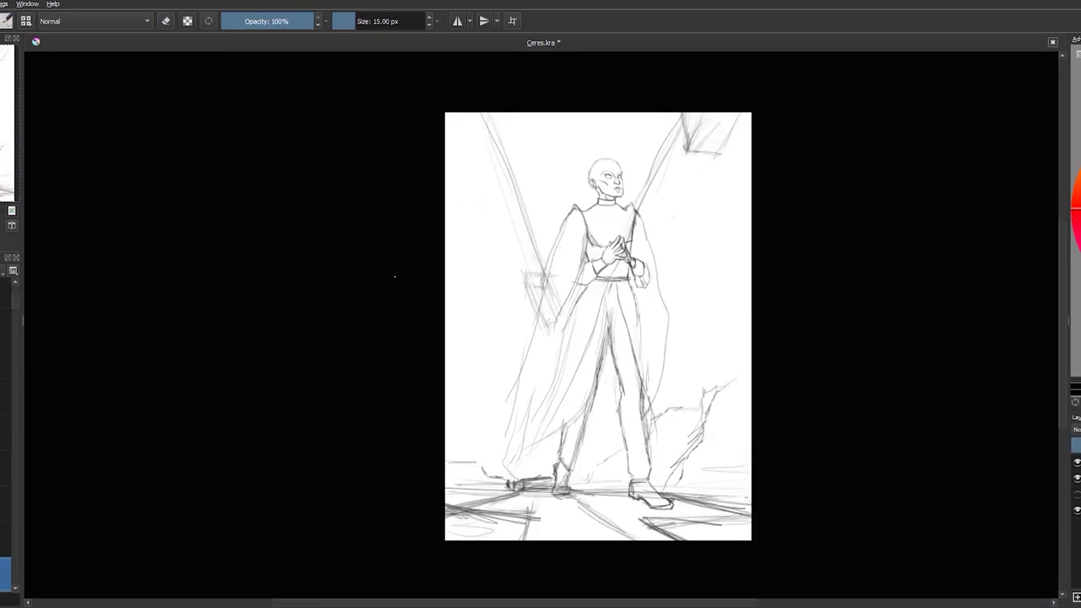
{"action": "scroll", "coordinate": [649, 321], "scroll_direction": "down", "scroll_amount": 4}
{"action": "scroll", "coordinate": [586, 376], "scroll_direction": "up", "scroll_amount": 1}
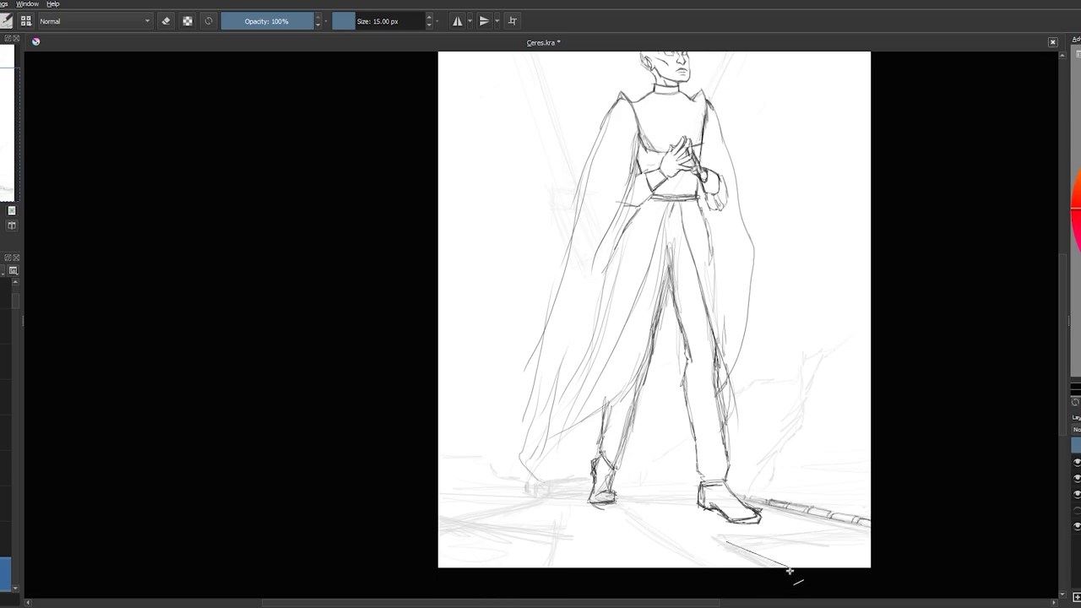
Try broad floor shading at lower right with different brush sizes, then undo it.
{"action": "key", "text": "bracketright"}
{"action": "mouse_move", "coordinate": [848, 525]}
{"action": "left_mouse_down"}
{"action": "mouse_move", "coordinate": [711, 541]}
{"action": "mouse_move", "coordinate": [791, 575]}
{"action": "left_mouse_up"}
{"action": "key", "text": "bracketright"}
{"action": "key", "text": "bracketleft"}
{"action": "mouse_move", "coordinate": [721, 537]}
{"action": "left_mouse_down"}
{"action": "mouse_move", "coordinate": [792, 569]}
{"action": "mouse_move", "coordinate": [579, 505]}
{"action": "mouse_move", "coordinate": [463, 515]}
{"action": "left_mouse_up"}
{"action": "key", "text": "ctrl+z"}
{"action": "key", "text": "bracketleft"}
{"action": "key", "text": "ctrl+y"}
{"action": "key", "text": "ctrl+z"}
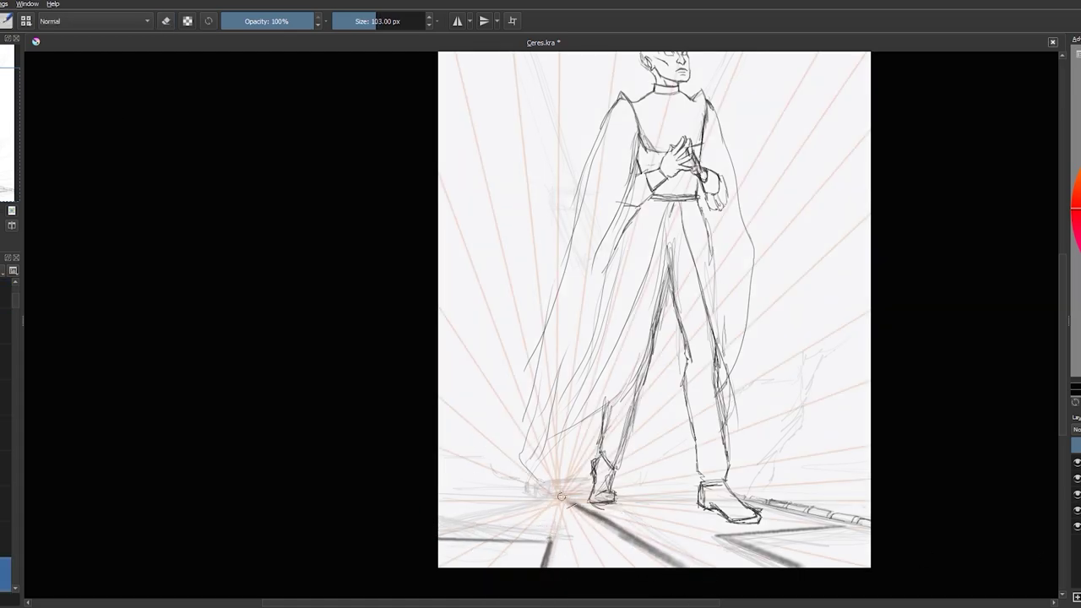
{"action": "key", "text": "bracketleft"}
{"action": "key", "text": "bracketleft"}
{"action": "key", "text": "bracketleft"}
{"action": "key", "text": "ctrl+z"}
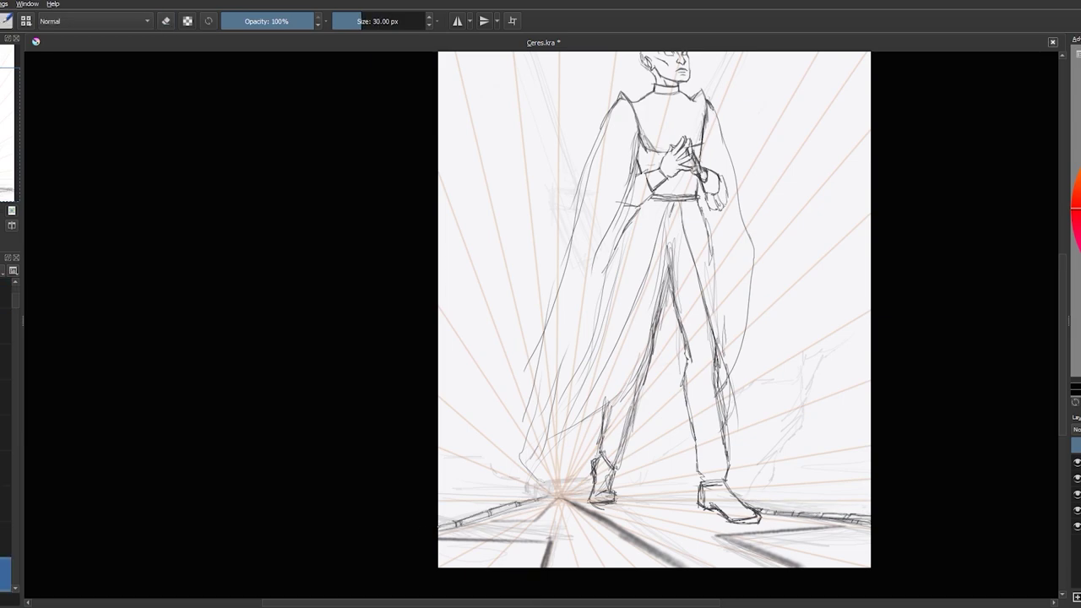
Draw dark floor strokes across the lower canvas plus a thin line at lower right.
{"action": "left_click_drag", "start_coordinate": [599, 518], "coordinate": [690, 568]}
{"action": "mouse_move", "coordinate": [707, 538]}
{"action": "left_mouse_down"}
{"action": "mouse_move", "coordinate": [820, 568]}
{"action": "mouse_move", "coordinate": [848, 522]}
{"action": "left_mouse_up"}
{"action": "left_click_drag", "start_coordinate": [566, 497], "coordinate": [456, 541]}
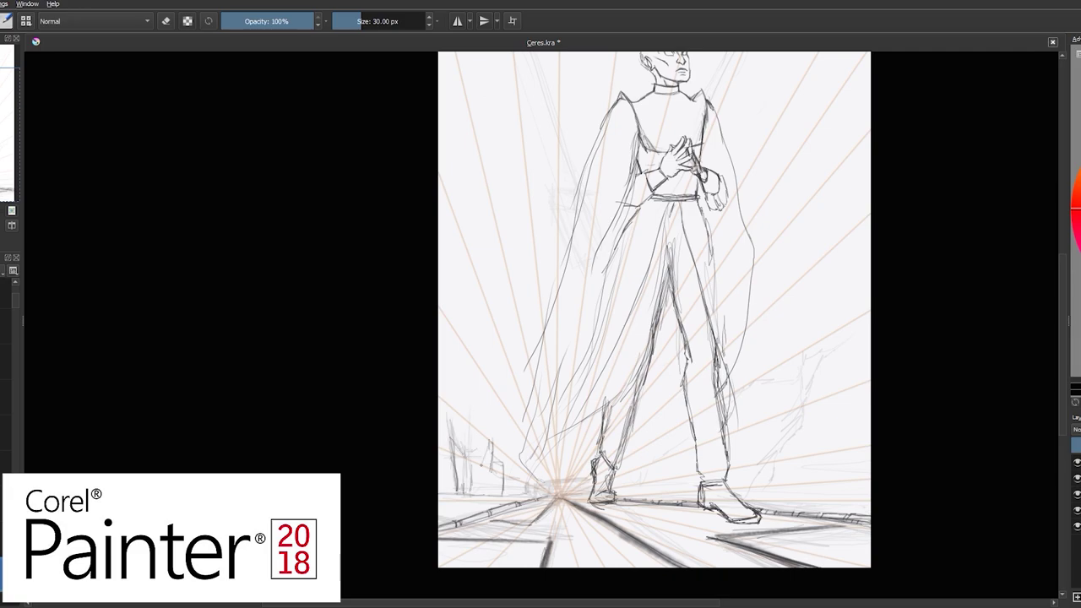
{"action": "left_click_drag", "start_coordinate": [743, 500], "coordinate": [825, 475]}
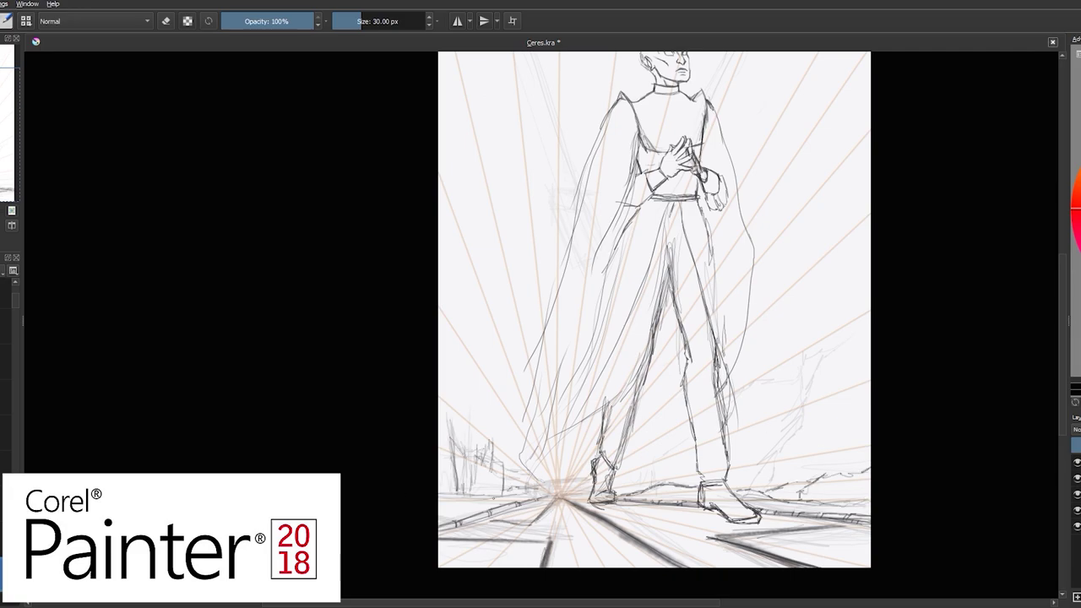
{"action": "scroll", "coordinate": [429, 333], "scroll_direction": "down", "scroll_amount": 4}
{"action": "scroll", "coordinate": [429, 334], "scroll_direction": "up", "scroll_amount": 3}
Sketch a hanging lamp on a vertical rope and the upper-right lamp's diagonal rope, brush 3.6 px.
{"action": "key", "text": "bracketright"}
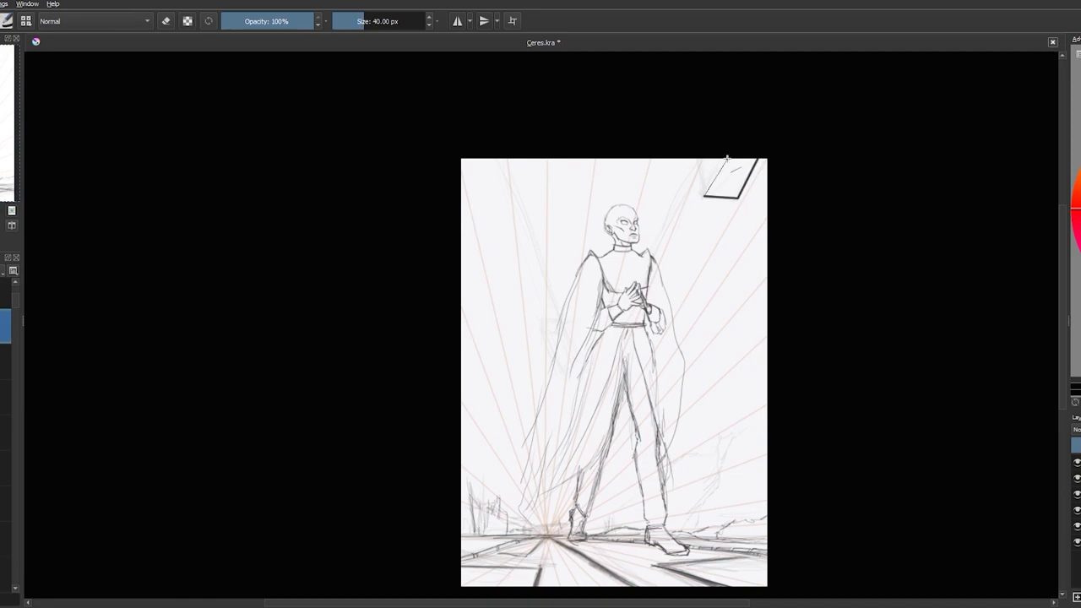
{"action": "key", "text": "ctrl+z"}
{"action": "mouse_move", "coordinate": [542, 312]}
{"action": "left_mouse_down"}
{"action": "mouse_move", "coordinate": [559, 379]}
{"action": "mouse_move", "coordinate": [549, 158]}
{"action": "left_mouse_up"}
{"action": "key", "text": "ctrl+z"}
{"action": "left_click_drag", "start_coordinate": [708, 188], "coordinate": [639, 311]}
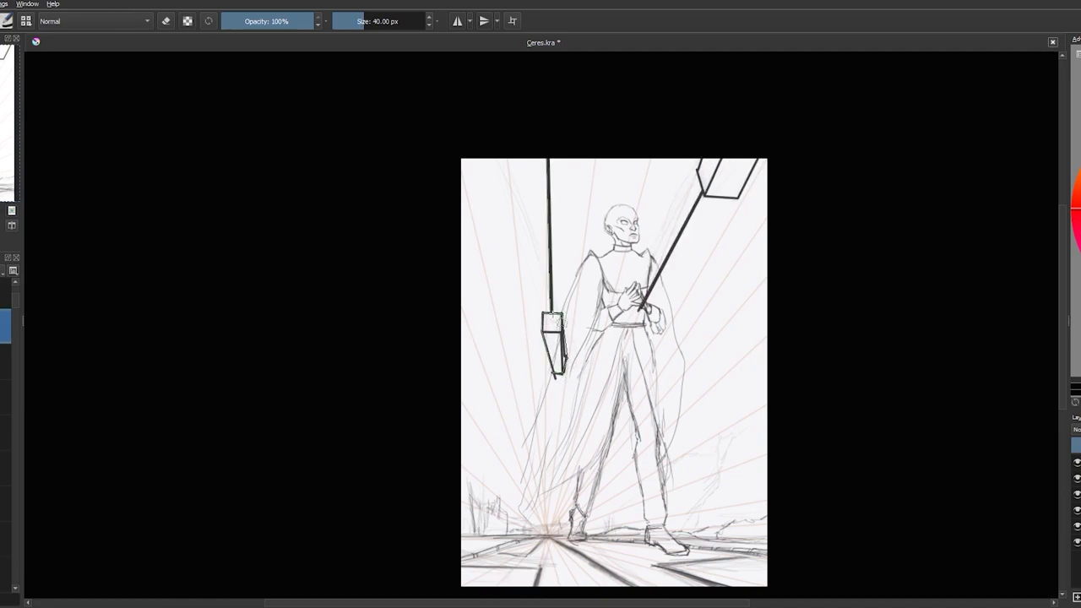
{"action": "key", "text": "bracketleft"}
{"action": "key", "text": "bracketleft"}
{"action": "key", "text": "bracketleft"}
{"action": "key", "text": "bracketleft"}
{"action": "key", "text": "bracketleft"}
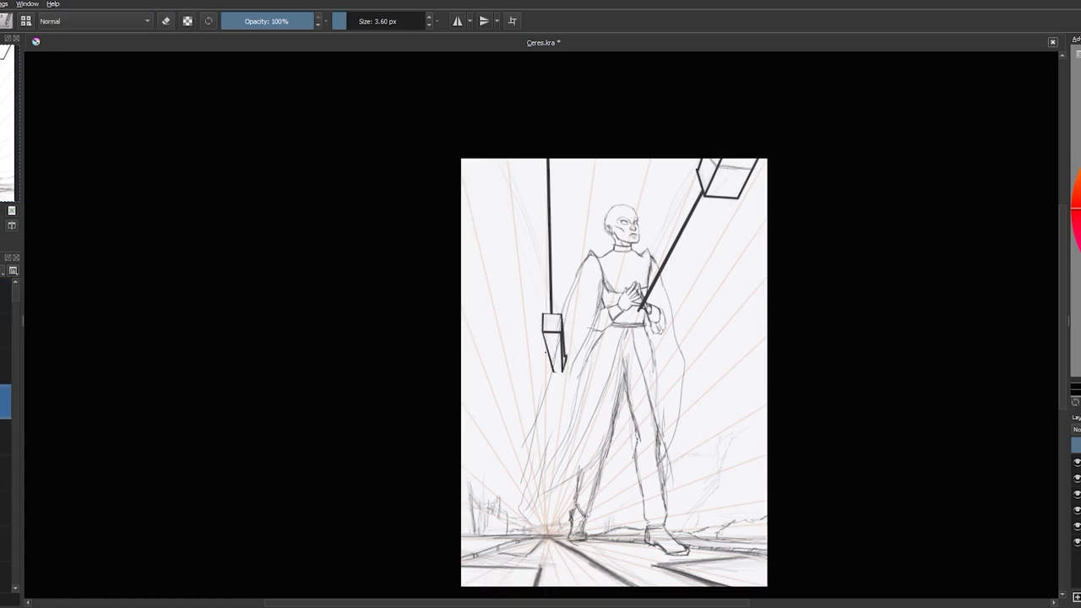
Hide a sketch layer and darken the right eyelid, jaw, chin and skull outline.
{"action": "left_click", "coordinate": [1077, 509]}
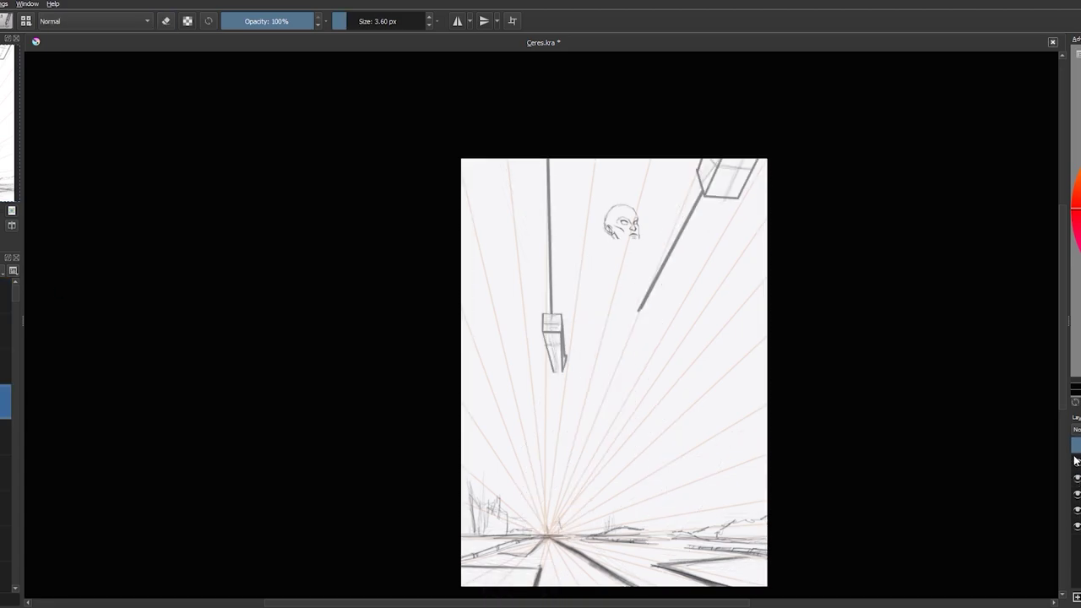
{"action": "key", "text": "plus"}
{"action": "key", "text": "plus"}
{"action": "key", "text": "plus"}
{"action": "key", "text": "plus"}
{"action": "key", "text": "plus"}
{"action": "key", "text": "plus"}
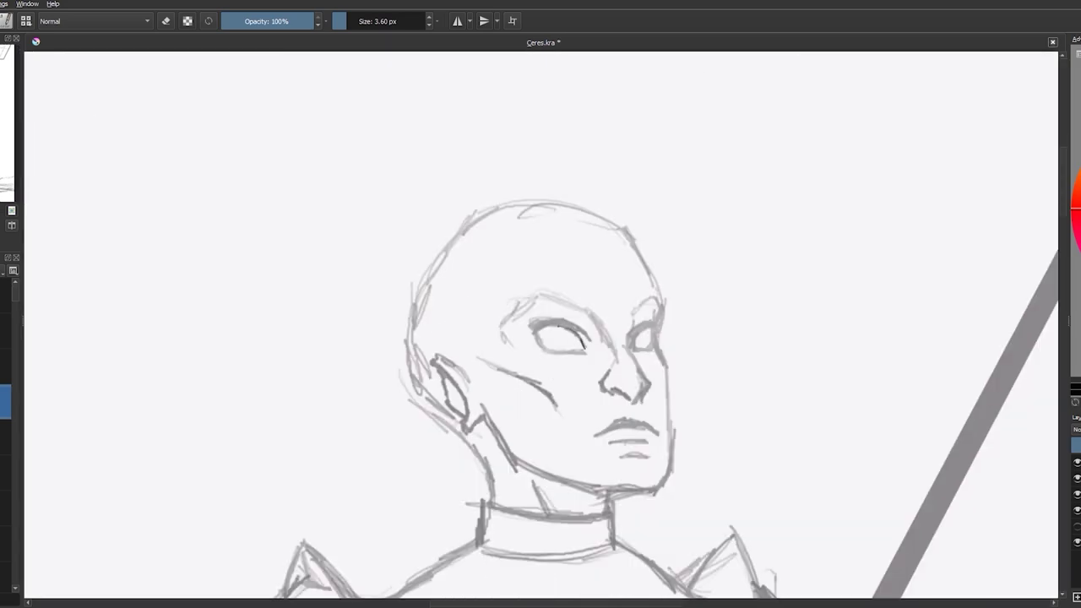
{"action": "key", "text": "ctrl+z"}
{"action": "left_click_drag", "start_coordinate": [631, 340], "coordinate": [653, 323]}
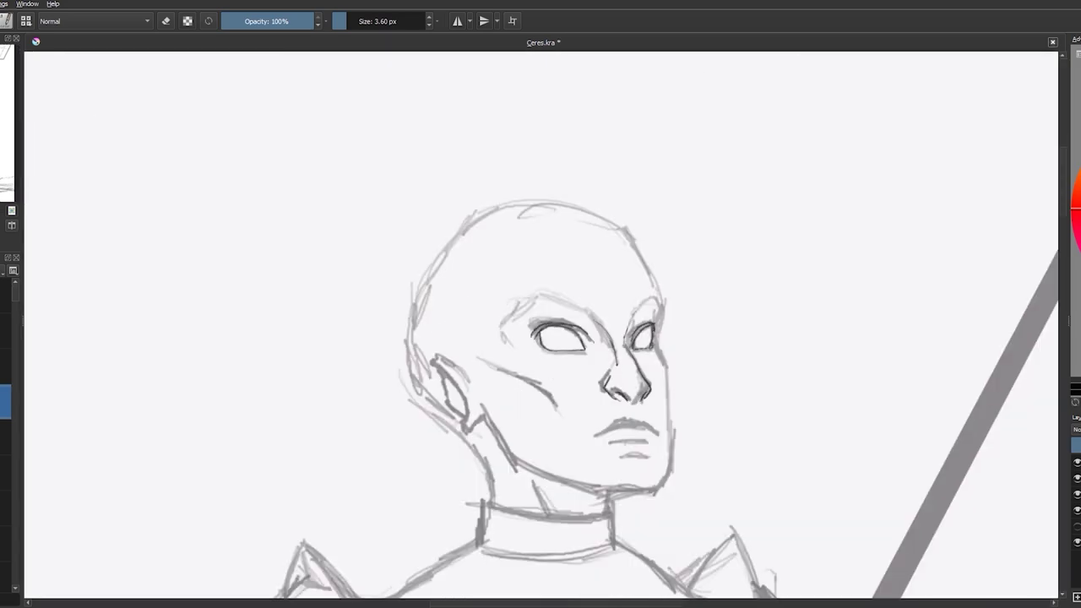
{"action": "mouse_move", "coordinate": [664, 426]}
{"action": "left_mouse_down"}
{"action": "mouse_move", "coordinate": [483, 407]}
{"action": "mouse_move", "coordinate": [591, 481]}
{"action": "left_mouse_up"}
{"action": "key", "text": "e"}
{"action": "key", "text": "e"}
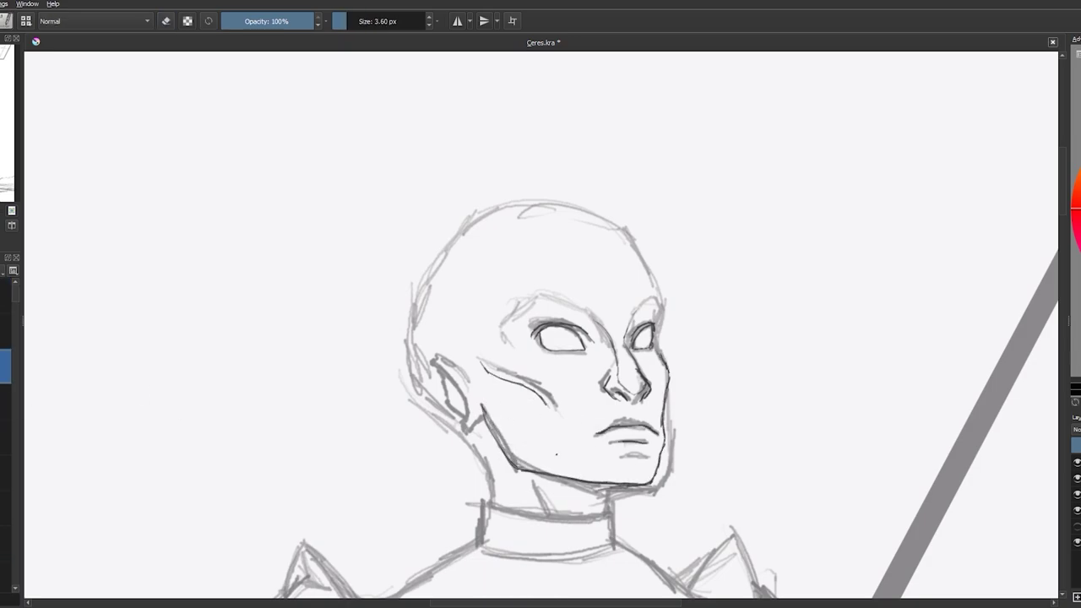
{"action": "mouse_move", "coordinate": [661, 355]}
{"action": "left_mouse_down"}
{"action": "mouse_move", "coordinate": [499, 205]}
{"action": "mouse_move", "coordinate": [438, 360]}
{"action": "left_mouse_up"}
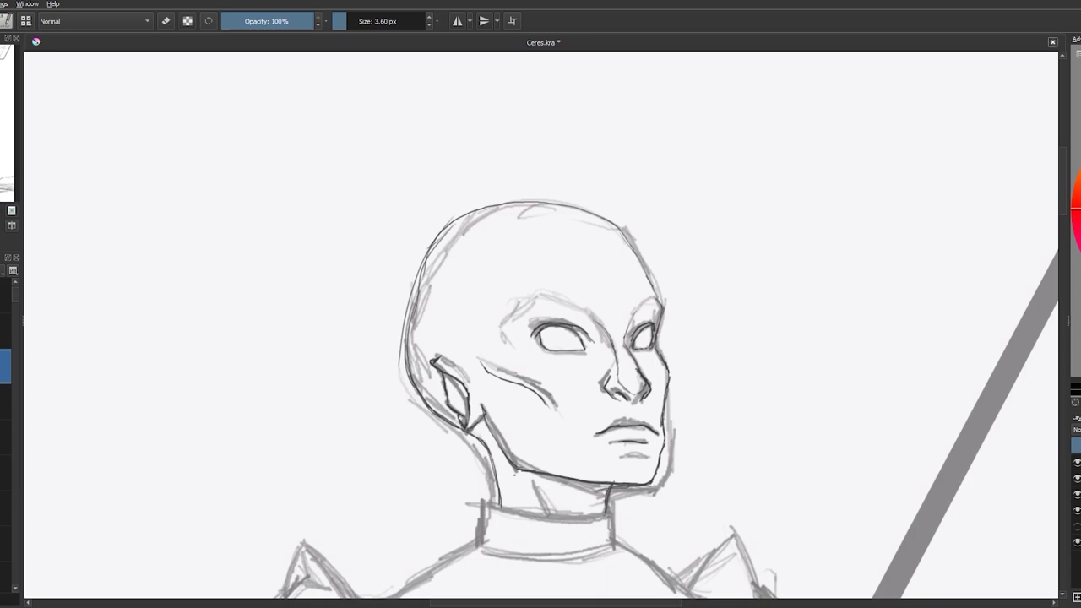
Darken the collar edges, both shoulder lines, the lower torso edge and the left arm.
{"action": "left_click_drag", "start_coordinate": [493, 554], "coordinate": [613, 559]}
{"action": "scroll", "coordinate": [540, 337], "scroll_direction": "down", "scroll_amount": 3}
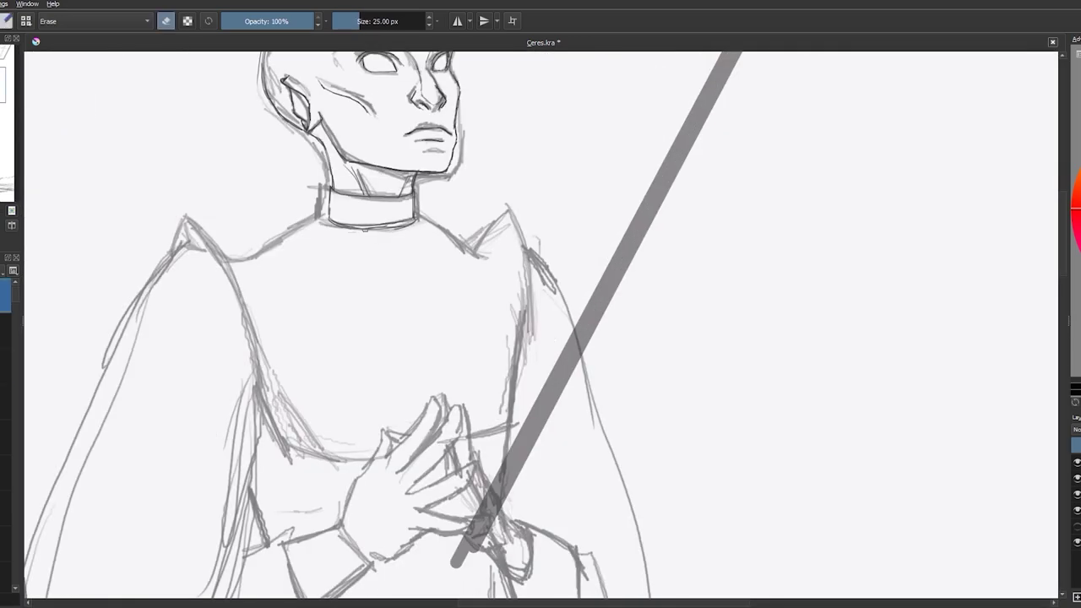
{"action": "left_click_drag", "start_coordinate": [326, 203], "coordinate": [331, 222]}
{"action": "left_click_drag", "start_coordinate": [418, 221], "coordinate": [518, 206]}
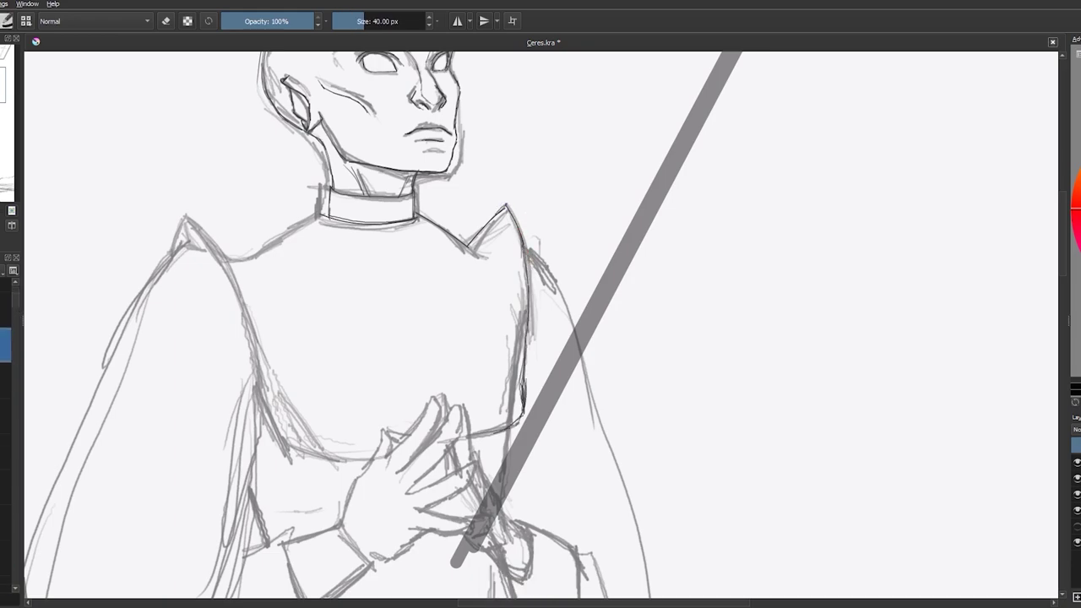
{"action": "left_click_drag", "start_coordinate": [526, 342], "coordinate": [500, 433]}
{"action": "key", "text": "["}
{"action": "mouse_move", "coordinate": [319, 221]}
{"action": "left_mouse_down"}
{"action": "mouse_move", "coordinate": [299, 262]}
{"action": "mouse_move", "coordinate": [242, 261]}
{"action": "left_mouse_up"}
{"action": "left_click_drag", "start_coordinate": [180, 211], "coordinate": [264, 382]}
Switch brush preset and redraw the legs with darker lines.
{"action": "scroll", "coordinate": [446, 299], "scroll_direction": "down", "scroll_amount": 5}
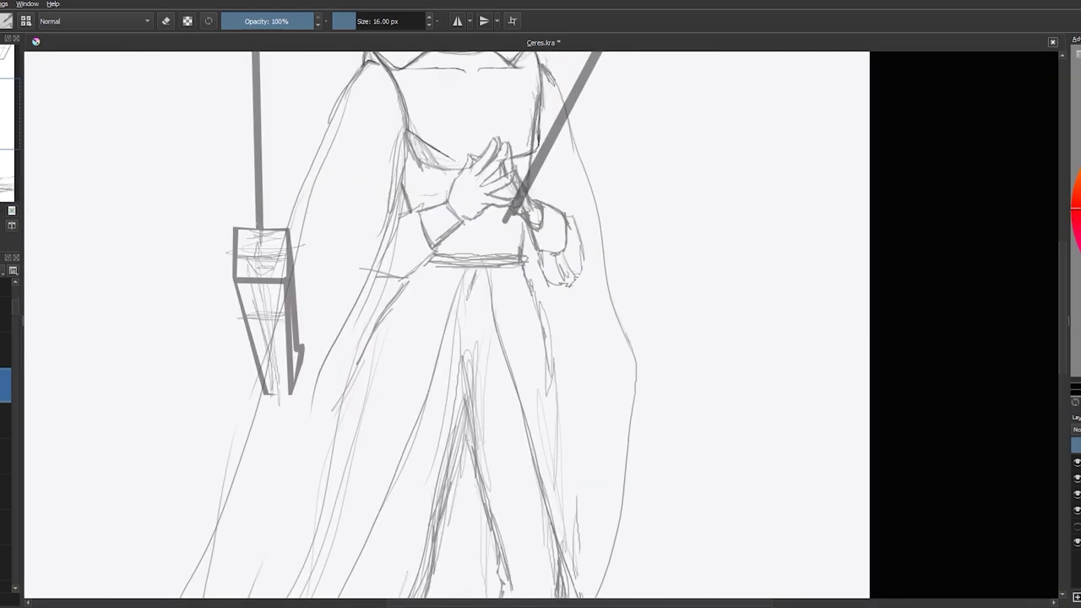
{"action": "scroll", "coordinate": [498, 325], "scroll_direction": "up", "scroll_amount": 2}
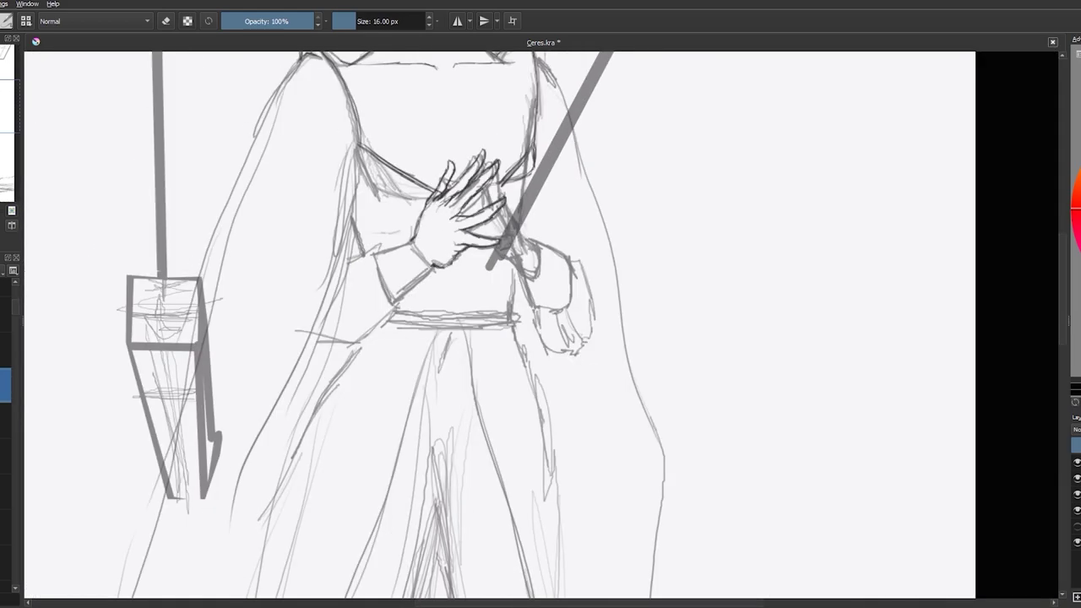
{"action": "key", "text": "/"}
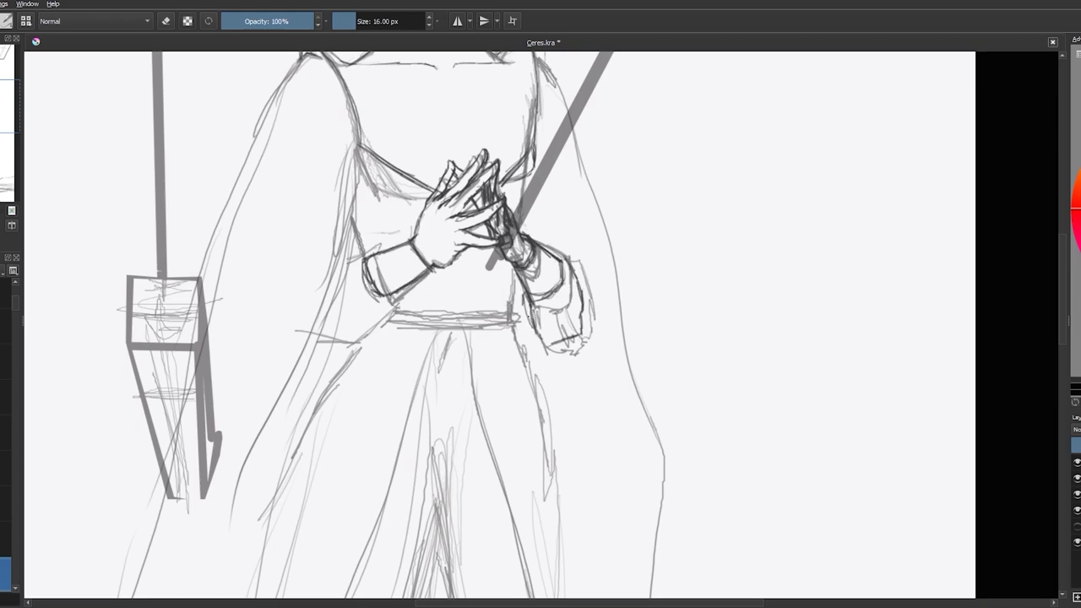
{"action": "key", "text": "2"}
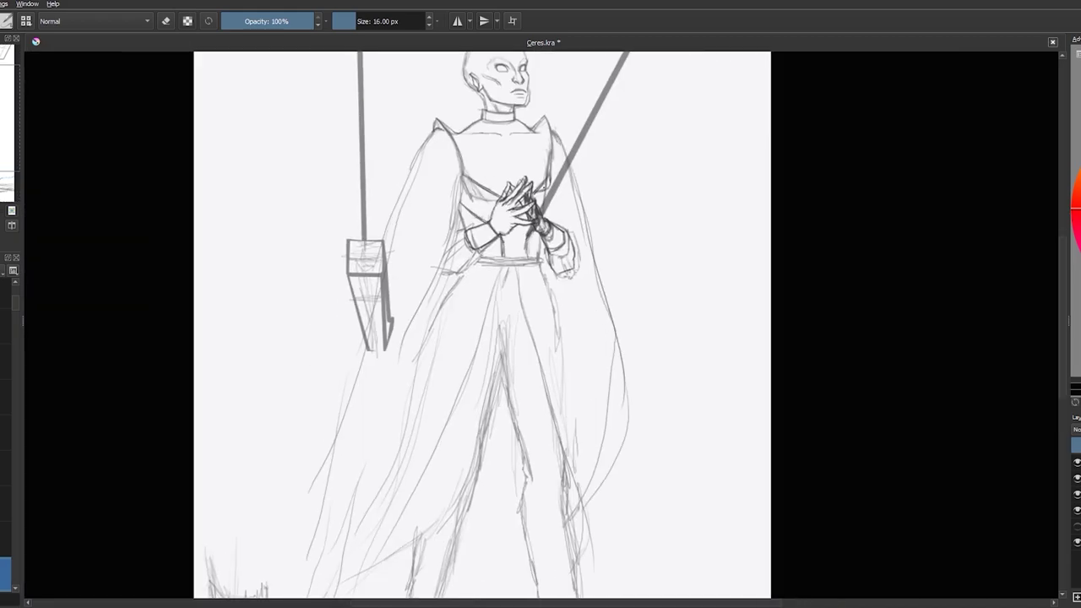
{"action": "mouse_move", "coordinate": [425, 498]}
{"action": "left_mouse_down"}
{"action": "mouse_move", "coordinate": [476, 477]}
{"action": "mouse_move", "coordinate": [484, 410]}
{"action": "left_mouse_up"}
{"action": "left_click_drag", "start_coordinate": [557, 222], "coordinate": [583, 407]}
{"action": "left_click_drag", "start_coordinate": [583, 394], "coordinate": [602, 551]}
{"action": "left_click_drag", "start_coordinate": [591, 507], "coordinate": [585, 467]}
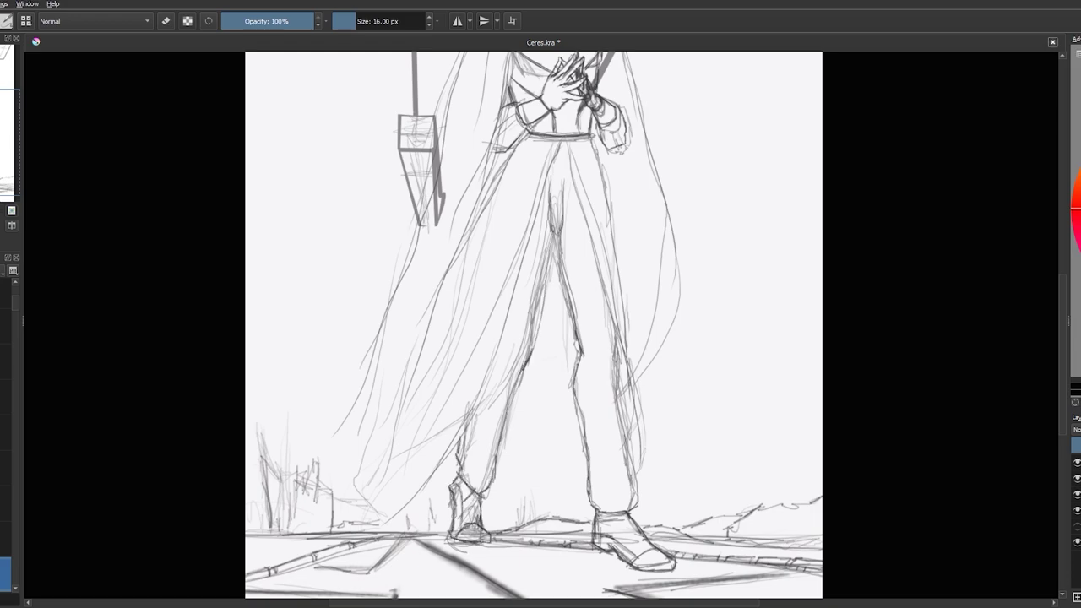
{"action": "key", "text": "2"}
{"action": "scroll", "coordinate": [647, 326], "scroll_direction": "up", "scroll_amount": 3}
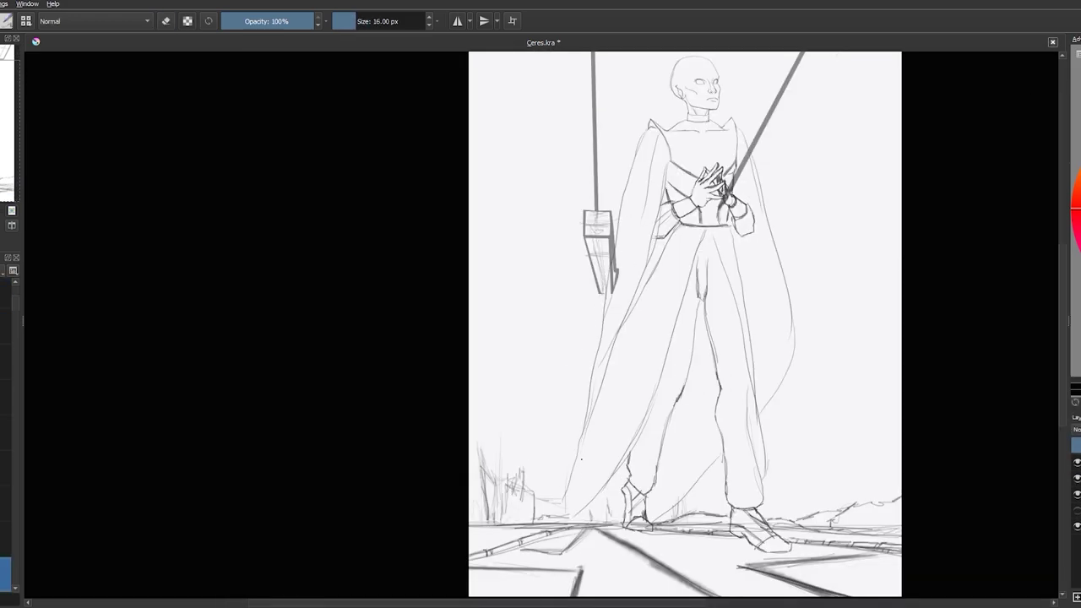
{"action": "scroll", "coordinate": [530, 328], "scroll_direction": "down", "scroll_amount": 4}
{"action": "scroll", "coordinate": [559, 328], "scroll_direction": "up", "scroll_amount": 3}
{"action": "key", "text": "ctrl+t"}
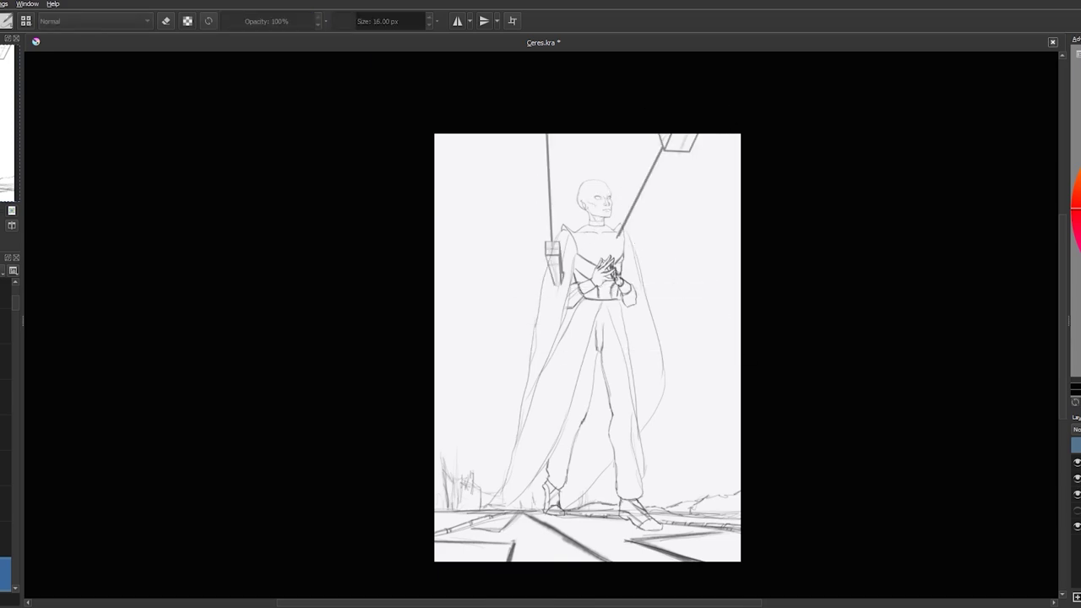
Move the left hanging lamp further left, apply the transform and save.
{"action": "left_click_drag", "start_coordinate": [540, 217], "coordinate": [497, 217]}
{"action": "key", "text": "Return"}
{"action": "key", "text": "ctrl+s"}
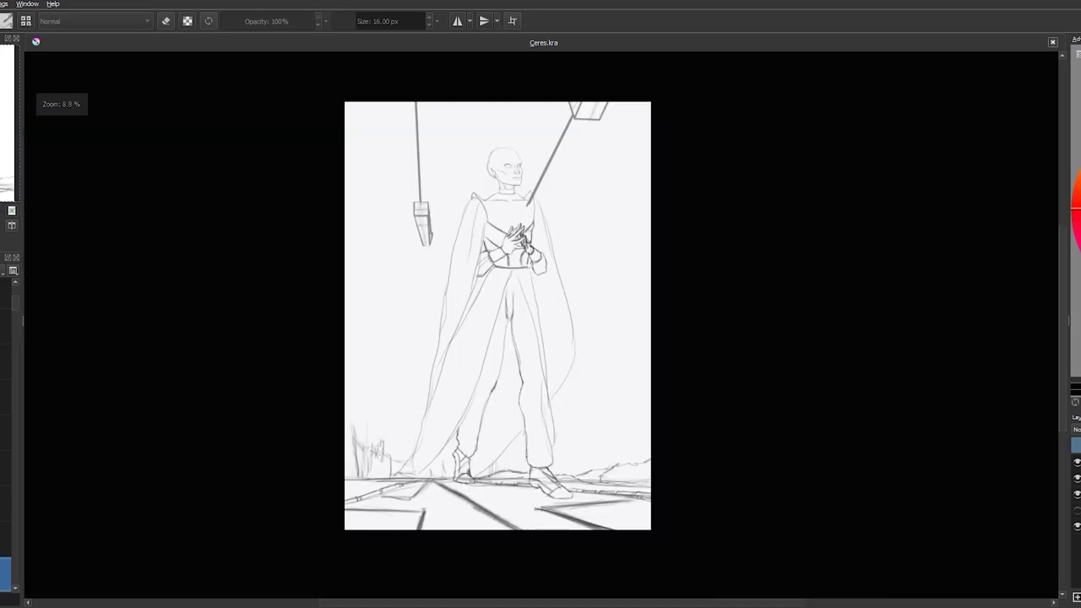
Sketch curved planet rings at upper right, a round cloud and diagonal lines at left.
{"action": "key", "text": "b"}
{"action": "left_click_drag", "start_coordinate": [517, 106], "coordinate": [648, 297]}
{"action": "left_click_drag", "start_coordinate": [427, 266], "coordinate": [384, 338]}
{"action": "left_click_drag", "start_coordinate": [348, 260], "coordinate": [461, 378]}
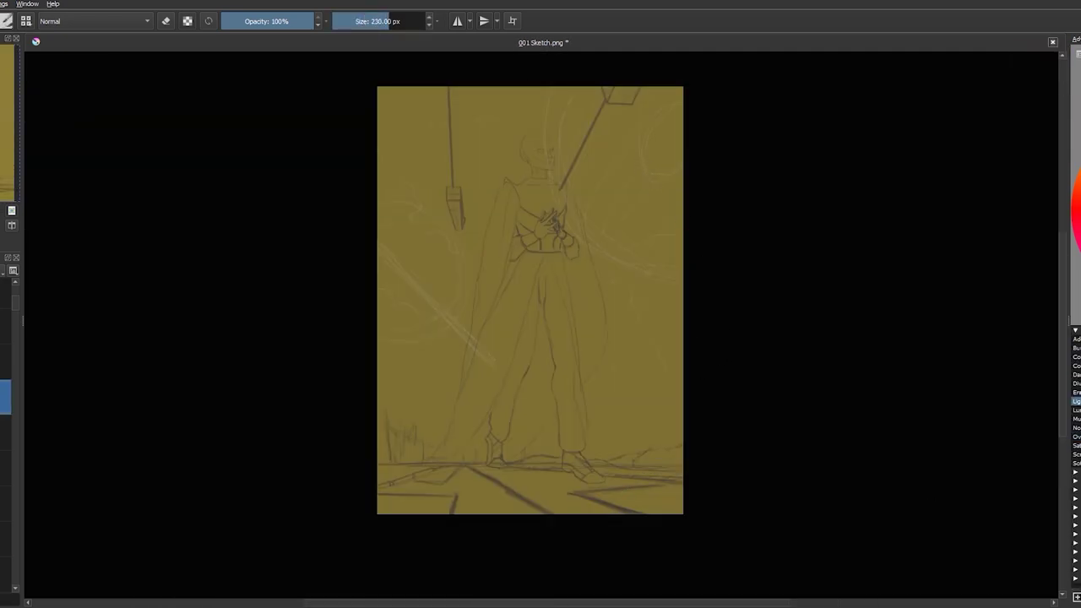
Paint the dark grey ground band, a dark right-edge cliff and a dark bottom patch.
{"action": "mouse_move", "coordinate": [668, 475]}
{"action": "left_mouse_down"}
{"action": "mouse_move", "coordinate": [569, 507]}
{"action": "mouse_move", "coordinate": [624, 500]}
{"action": "mouse_move", "coordinate": [603, 483]}
{"action": "mouse_move", "coordinate": [457, 500]}
{"action": "mouse_move", "coordinate": [527, 467]}
{"action": "left_mouse_up"}
{"action": "key", "text": "bracketleft"}
{"action": "mouse_move", "coordinate": [667, 447]}
{"action": "left_mouse_down"}
{"action": "mouse_move", "coordinate": [518, 463]}
{"action": "mouse_move", "coordinate": [537, 455]}
{"action": "mouse_move", "coordinate": [414, 453]}
{"action": "mouse_move", "coordinate": [409, 438]}
{"action": "mouse_move", "coordinate": [457, 507]}
{"action": "mouse_move", "coordinate": [386, 439]}
{"action": "mouse_move", "coordinate": [400, 477]}
{"action": "left_mouse_up"}
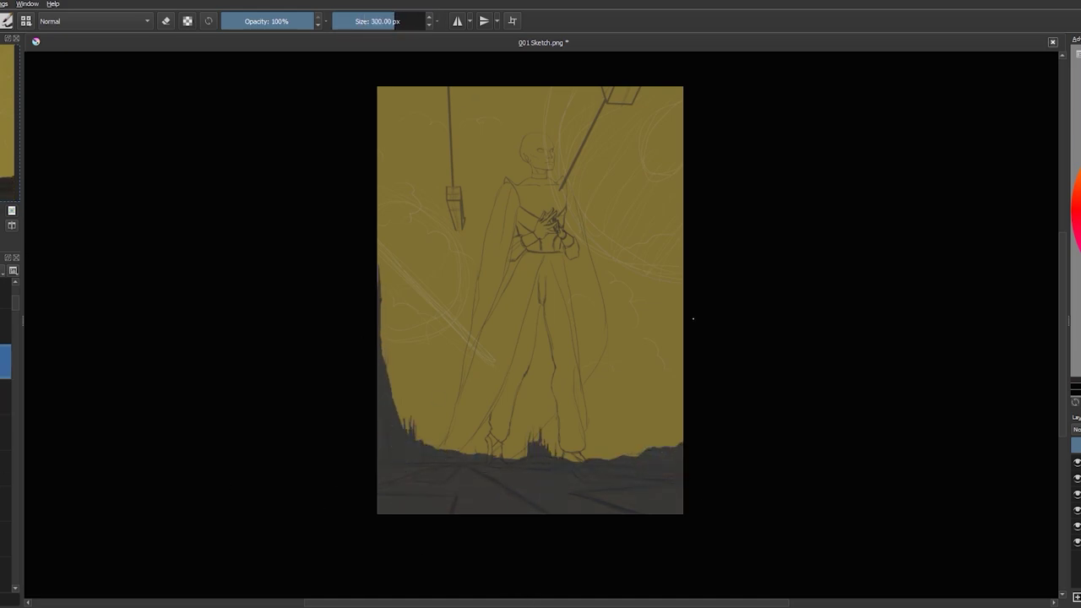
{"action": "left_click_drag", "start_coordinate": [682, 446], "coordinate": [677, 380]}
{"action": "left_click_drag", "start_coordinate": [414, 438], "coordinate": [455, 439]}
{"action": "key", "text": "ctrl+z"}
{"action": "key", "text": "bracketleft"}
{"action": "key", "text": "bracketleft"}
{"action": "key", "text": "bracketleft"}
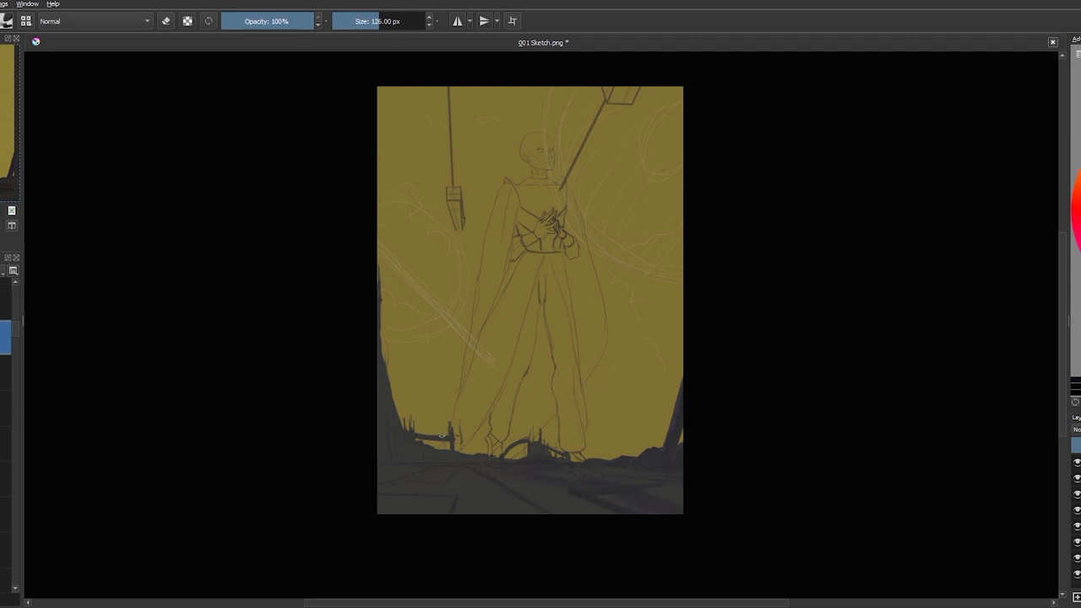
{"action": "key", "text": "bracketright"}
{"action": "left_click_drag", "start_coordinate": [446, 505], "coordinate": [383, 498]}
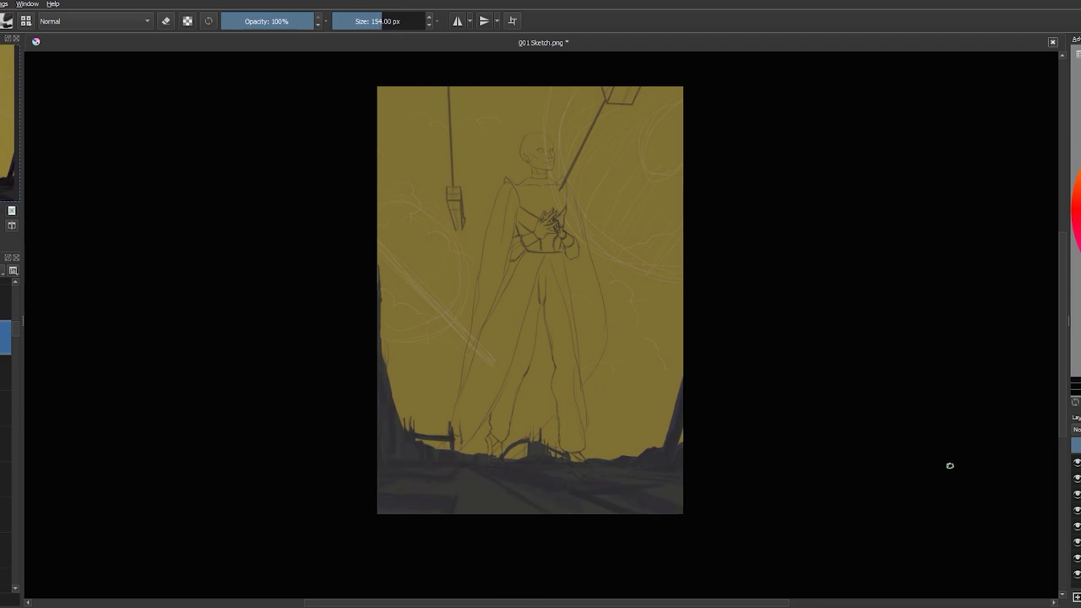
{"action": "key", "text": "bracketleft"}
Add yellow rim light along the right cliff, the ground and the left cliff.
{"action": "left_click_drag", "start_coordinate": [681, 387], "coordinate": [616, 465]}
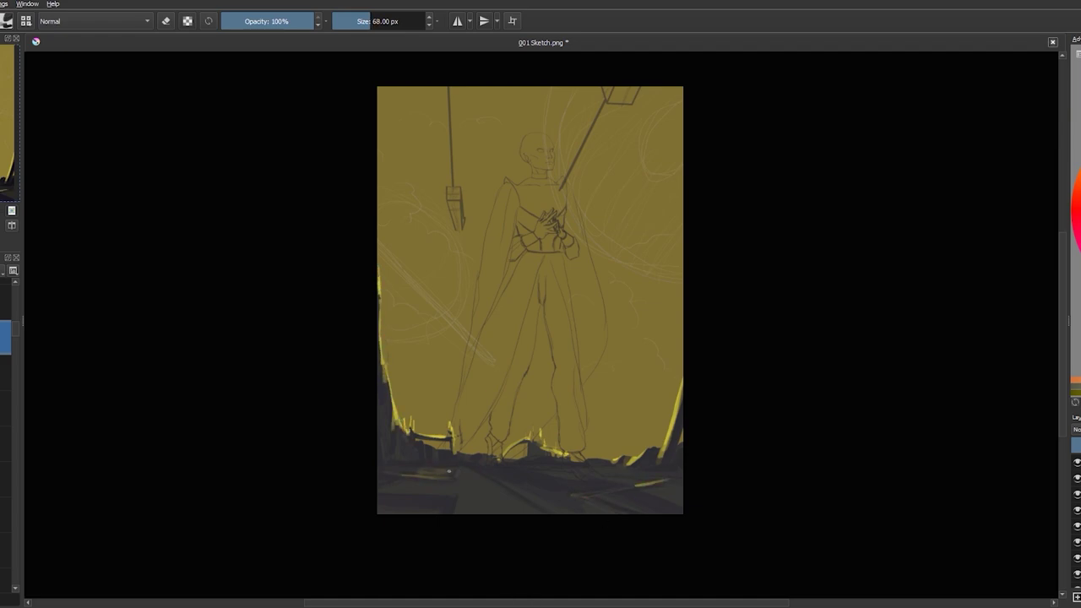
{"action": "key", "text": "bracketleft"}
{"action": "key", "text": "ctrl+z"}
{"action": "mouse_move", "coordinate": [456, 498]}
{"action": "left_mouse_down"}
{"action": "mouse_move", "coordinate": [380, 493]}
{"action": "mouse_move", "coordinate": [461, 500]}
{"action": "left_mouse_up"}
{"action": "left_click_drag", "start_coordinate": [544, 512], "coordinate": [457, 471]}
{"action": "key", "text": "bracketright"}
{"action": "left_click_drag", "start_coordinate": [389, 380], "coordinate": [412, 460]}
With a huge 1000 px soft brush, paint large soft clouds across the sky.
{"action": "key", "text": "bracketright"}
{"action": "key", "text": "bracketright"}
{"action": "key", "text": "bracketright"}
{"action": "key", "text": "bracketright"}
{"action": "key", "text": "bracketright"}
{"action": "key", "text": "bracketright"}
{"action": "key", "text": "bracketright"}
{"action": "key", "text": "bracketright"}
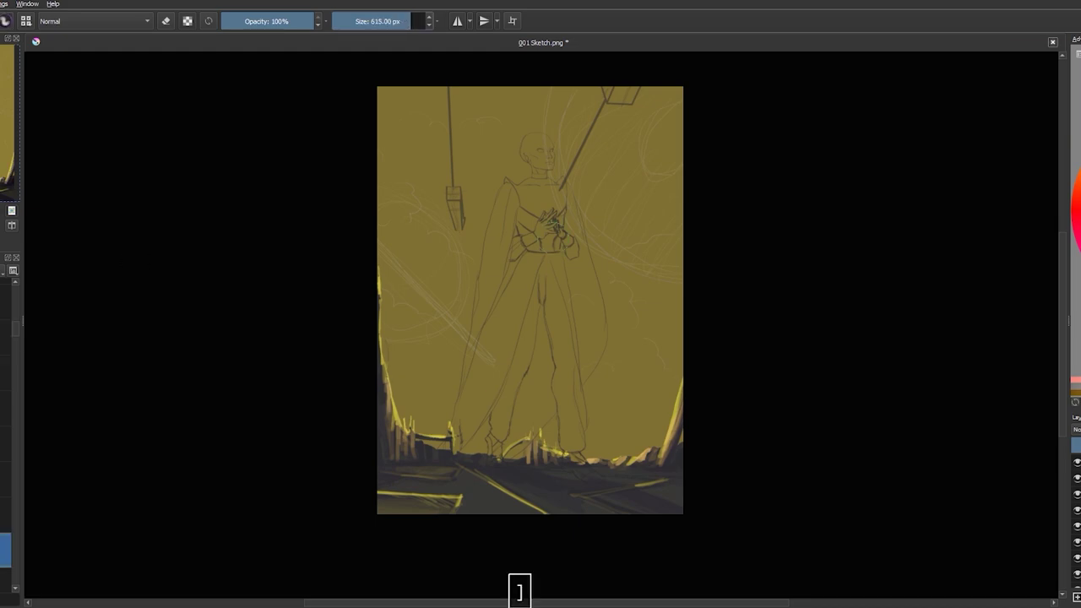
{"action": "left_click_drag", "start_coordinate": [651, 321], "coordinate": [490, 422]}
{"action": "mouse_move", "coordinate": [591, 363]}
{"action": "left_mouse_down"}
{"action": "mouse_move", "coordinate": [440, 321]}
{"action": "mouse_move", "coordinate": [473, 278]}
{"action": "mouse_move", "coordinate": [446, 274]}
{"action": "left_mouse_up"}
{"action": "key", "text": "bracketleft"}
{"action": "key", "text": "bracketleft"}
{"action": "key", "text": "bracketright"}
{"action": "key", "text": "bracketright"}
{"action": "key", "text": "bracketright"}
{"action": "mouse_move", "coordinate": [524, 278]}
{"action": "left_mouse_down"}
{"action": "mouse_move", "coordinate": [663, 278]}
{"action": "mouse_move", "coordinate": [635, 213]}
{"action": "mouse_move", "coordinate": [591, 254]}
{"action": "mouse_move", "coordinate": [507, 194]}
{"action": "mouse_move", "coordinate": [397, 169]}
{"action": "left_mouse_up"}
Pick cloud colours from the canvas and repaint the soft clouds, adding warm yellow light.
{"action": "left_click", "coordinate": [663, 279], "text": "ctrl"}
{"action": "mouse_move", "coordinate": [318, 236]}
{"action": "left_mouse_down"}
{"action": "mouse_move", "coordinate": [549, 330]}
{"action": "mouse_move", "coordinate": [683, 321]}
{"action": "mouse_move", "coordinate": [570, 299]}
{"action": "mouse_move", "coordinate": [477, 384]}
{"action": "mouse_move", "coordinate": [507, 371]}
{"action": "mouse_move", "coordinate": [465, 135]}
{"action": "mouse_move", "coordinate": [555, 307]}
{"action": "mouse_move", "coordinate": [625, 355]}
{"action": "left_mouse_up"}
{"action": "left_click", "coordinate": [477, 384], "text": "ctrl"}
{"action": "left_click", "coordinate": [555, 307], "text": "ctrl"}
{"action": "left_click_drag", "start_coordinate": [549, 221], "coordinate": [369, 279]}
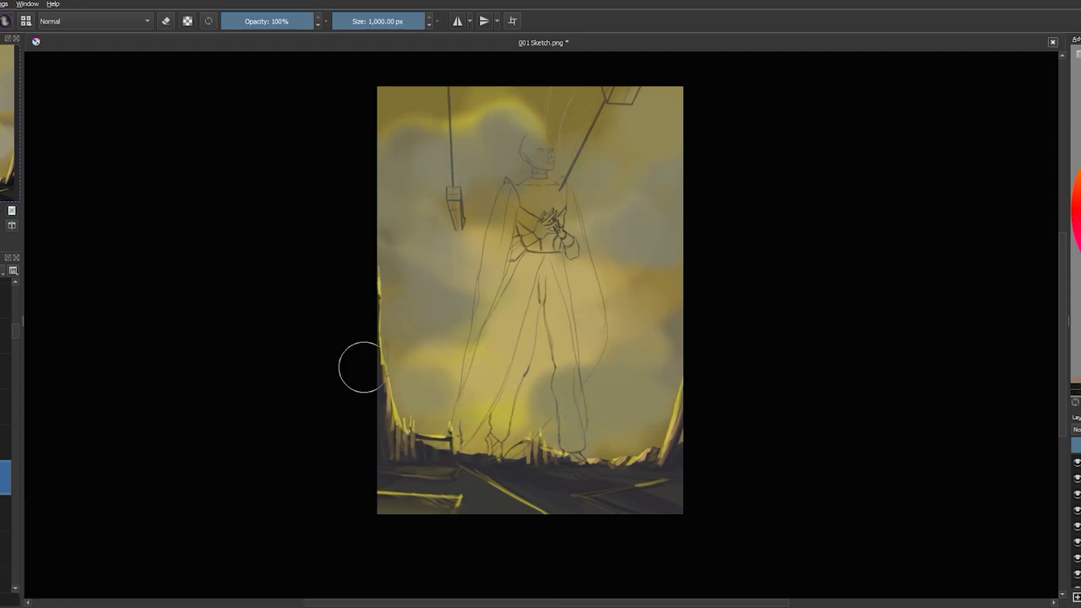
{"action": "mouse_move", "coordinate": [463, 133]}
{"action": "left_mouse_down"}
{"action": "mouse_move", "coordinate": [555, 278]}
{"action": "mouse_move", "coordinate": [667, 338]}
{"action": "left_mouse_up"}
{"action": "left_click", "coordinate": [521, 448], "text": "ctrl"}
{"action": "mouse_move", "coordinate": [520, 447]}
{"action": "left_mouse_down"}
{"action": "mouse_move", "coordinate": [675, 333]}
{"action": "mouse_move", "coordinate": [616, 269]}
{"action": "mouse_move", "coordinate": [385, 353]}
{"action": "mouse_move", "coordinate": [531, 101]}
{"action": "mouse_move", "coordinate": [549, 182]}
{"action": "left_mouse_up"}
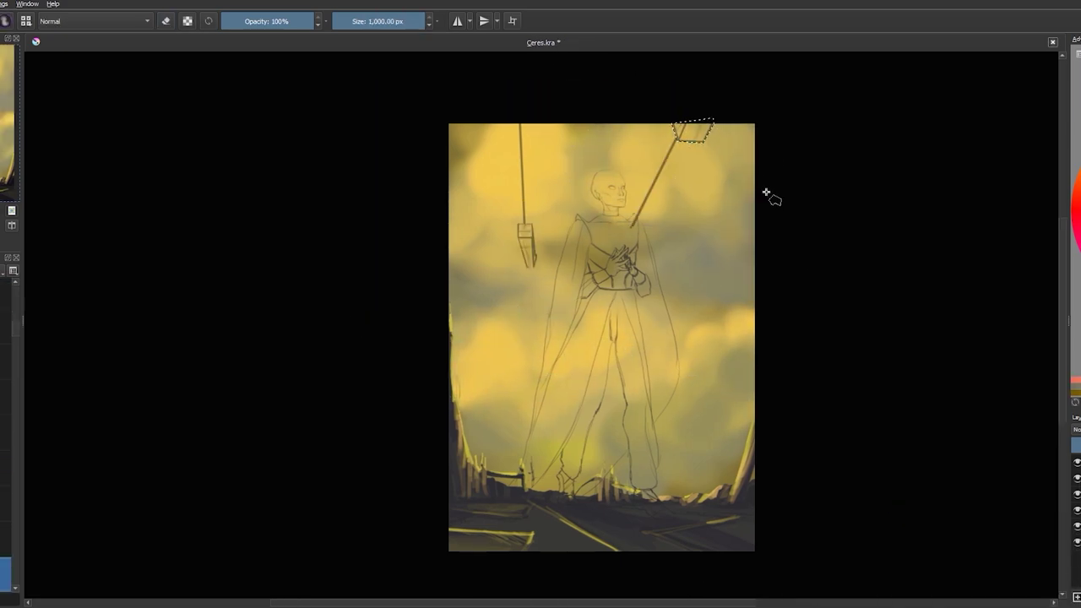
Fill the top-right and left hanging lamps solid dark, then deselect.
{"action": "left_click_drag", "start_coordinate": [764, 182], "coordinate": [748, 125]}
{"action": "key", "text": "ctrl+shift+a"}
{"action": "left_click_drag", "start_coordinate": [589, 272], "coordinate": [525, 243]}
{"action": "key", "text": "ctrl+shift+a"}
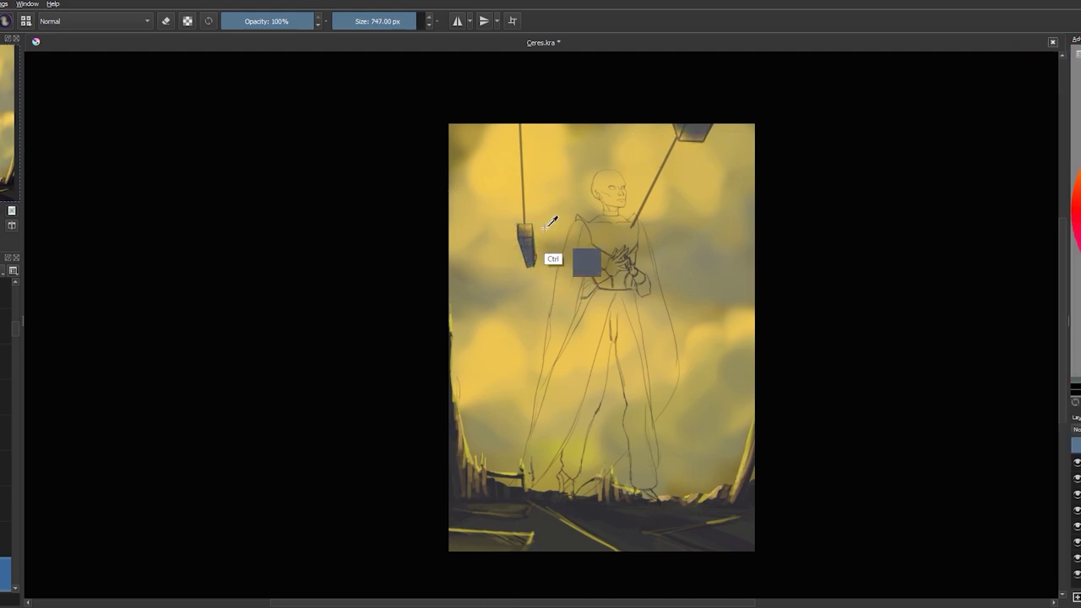
Paint over parts of the lamp ropes with picked sky colours using a 144 px brush.
{"action": "key", "text": "Delete"}
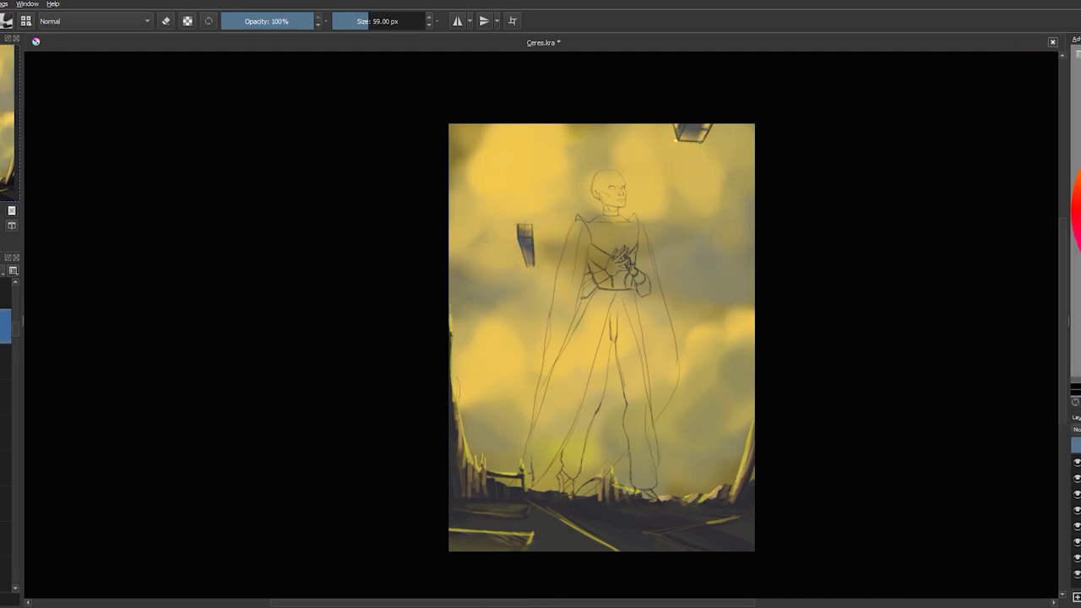
{"action": "key", "text": "bracketleft"}
{"action": "key", "text": "bracketleft"}
{"action": "key", "text": "bracketright"}
{"action": "key", "text": "bracketright"}
{"action": "key", "text": "ctrl+z"}
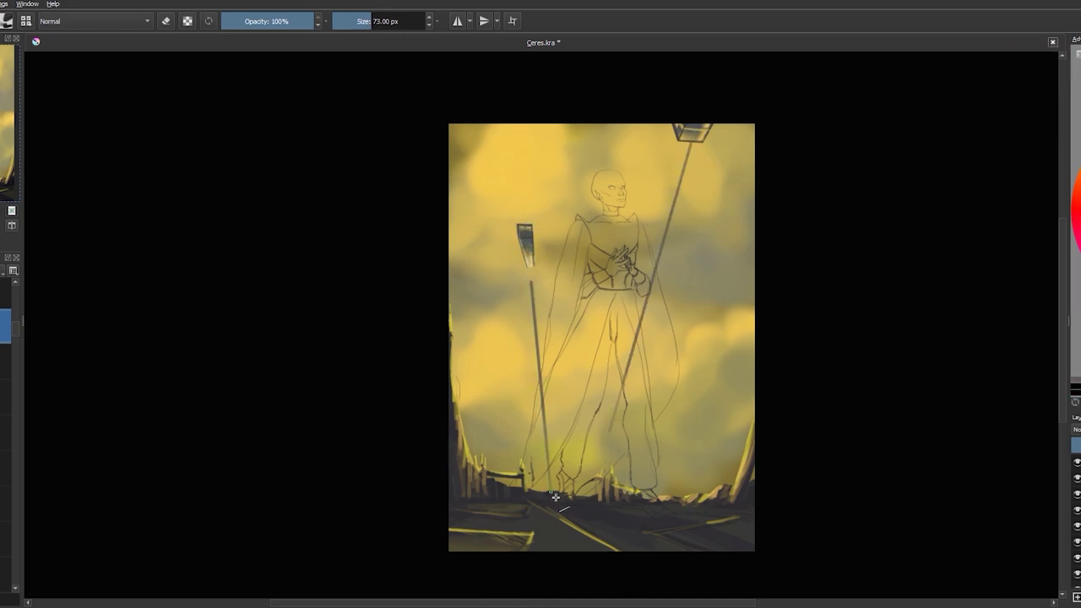
{"action": "key", "text": "bracketright"}
{"action": "left_click", "coordinate": [526, 285], "text": "ctrl"}
{"action": "left_click_drag", "start_coordinate": [529, 287], "coordinate": [537, 388]}
{"action": "key", "text": "bracketright"}
{"action": "key", "text": "bracketright"}
{"action": "left_click", "coordinate": [685, 160], "text": "ctrl"}
{"action": "left_click_drag", "start_coordinate": [684, 161], "coordinate": [654, 270]}
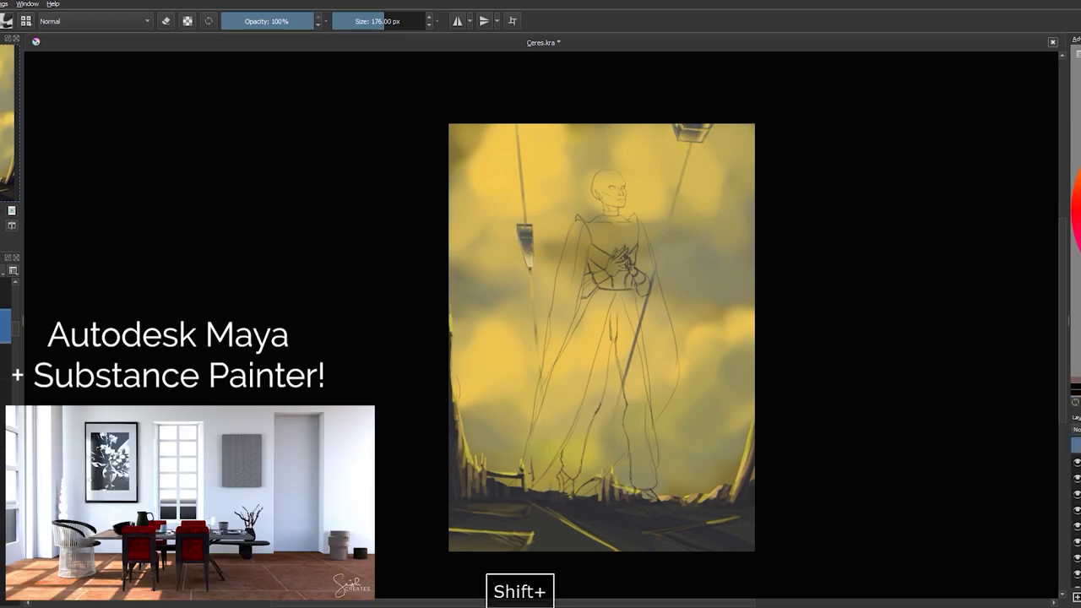
Save, then apply Color Balance pushing highlights toward red and shadows toward blue.
{"action": "key", "text": "ctrl+s"}
{"action": "key", "text": "ctrl+b"}
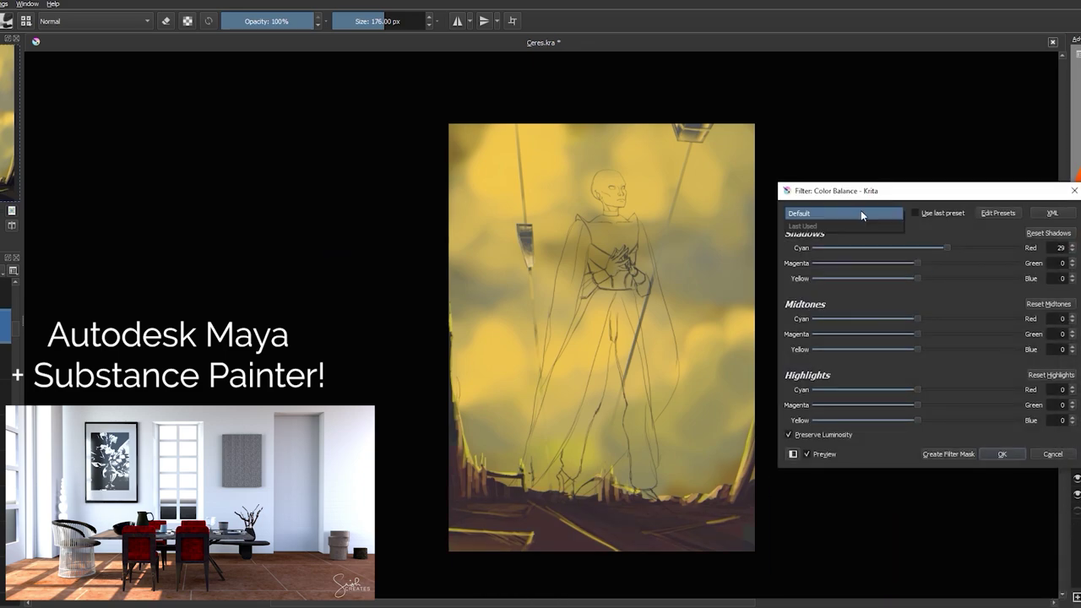
{"action": "left_click_drag", "start_coordinate": [917, 391], "coordinate": [936, 391]}
{"action": "left_click_drag", "start_coordinate": [918, 278], "coordinate": [933, 280]}
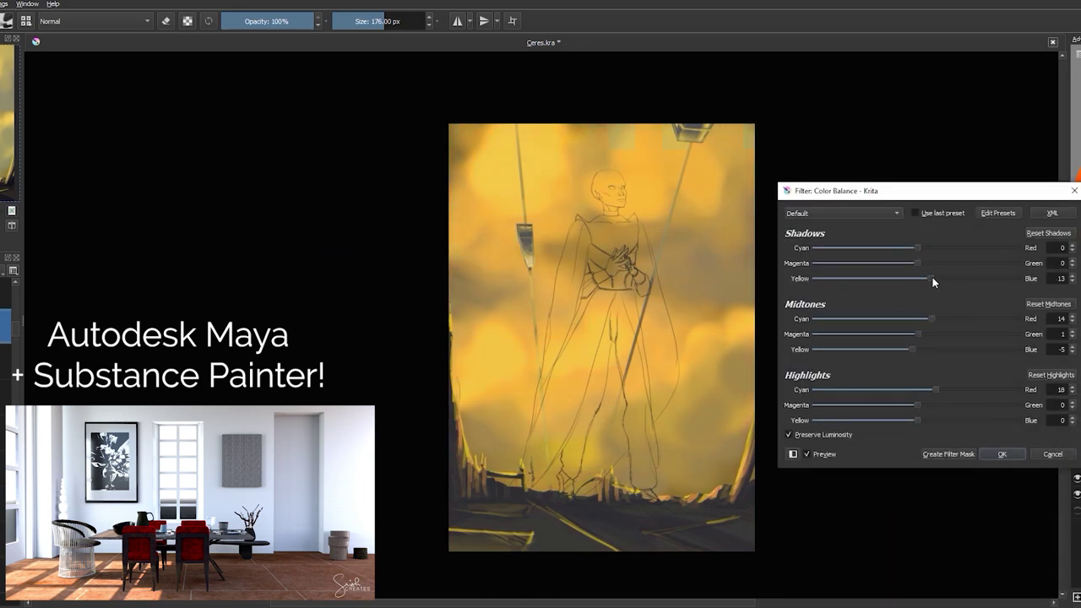
{"action": "key", "text": "Return"}
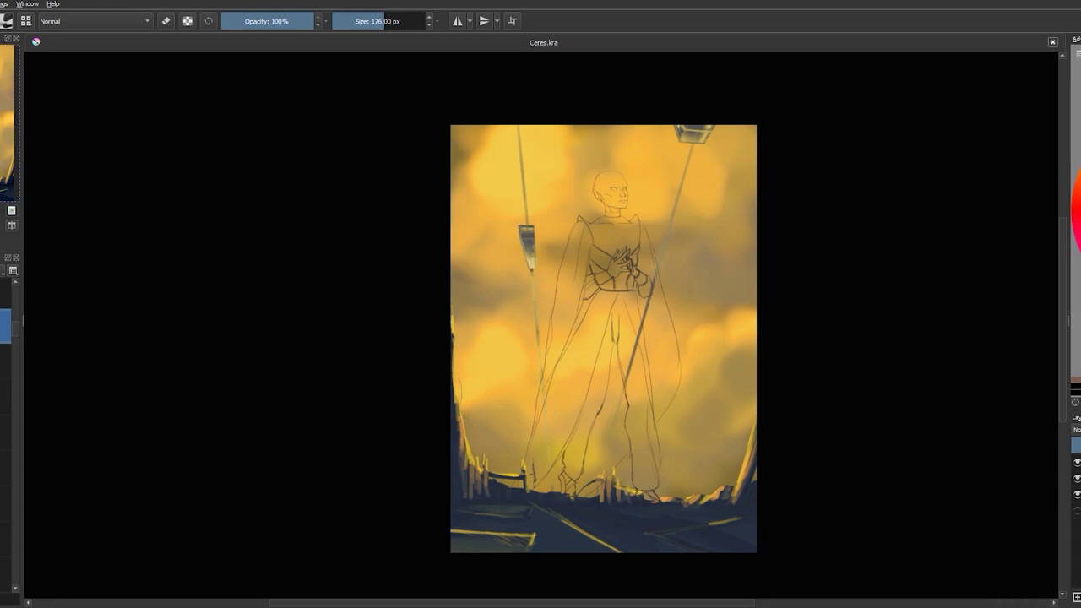
Outline a selection around the foot and draw the jawline down the face's right side.
{"action": "scroll", "coordinate": [712, 561], "scroll_direction": "up", "scroll_amount": 5}
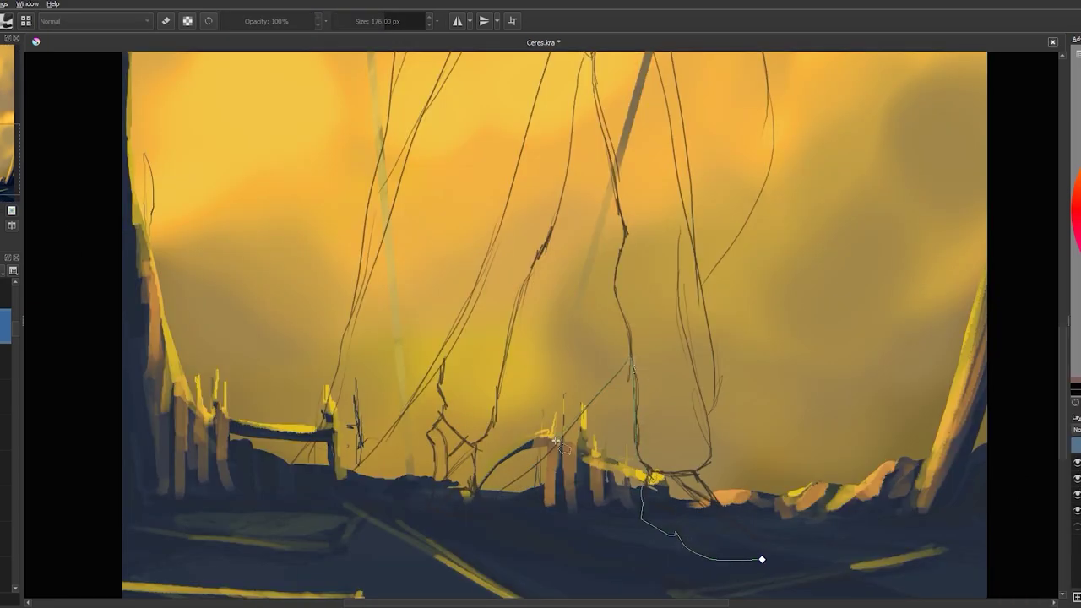
{"action": "scroll", "coordinate": [695, 591], "scroll_direction": "up", "scroll_amount": 3}
{"action": "left_click", "coordinate": [694, 295]}
{"action": "mouse_move", "coordinate": [302, 342]}
{"action": "left_mouse_down"}
{"action": "mouse_move", "coordinate": [215, 396]}
{"action": "mouse_move", "coordinate": [173, 291]}
{"action": "left_mouse_up"}
{"action": "scroll", "coordinate": [334, 218], "scroll_direction": "down", "scroll_amount": 5}
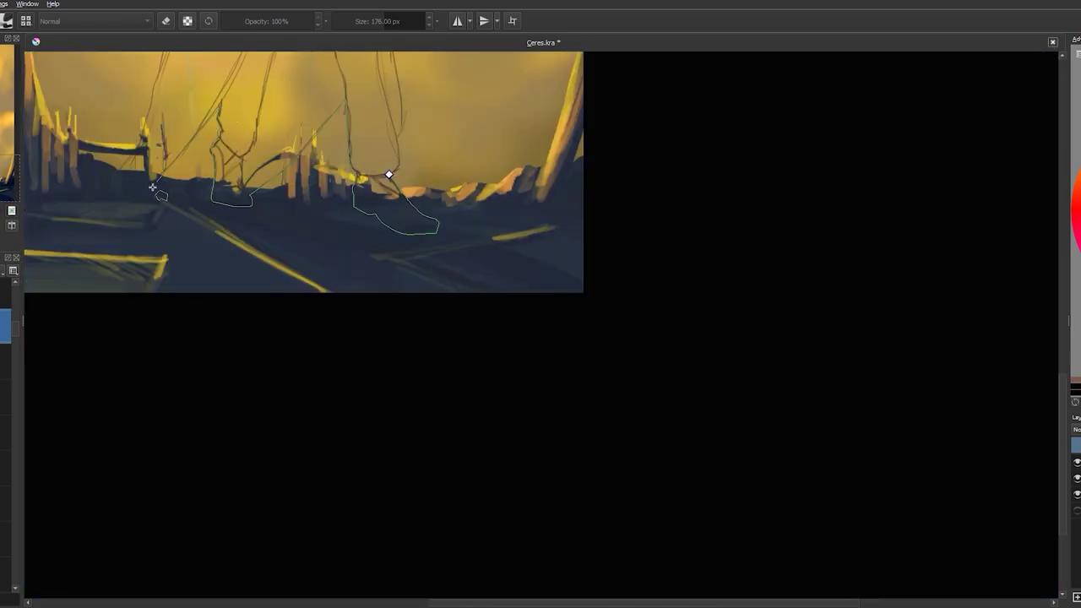
{"action": "scroll", "coordinate": [335, 218], "scroll_direction": "up", "scroll_amount": 5}
{"action": "scroll", "coordinate": [469, 127], "scroll_direction": "up", "scroll_amount": 5}
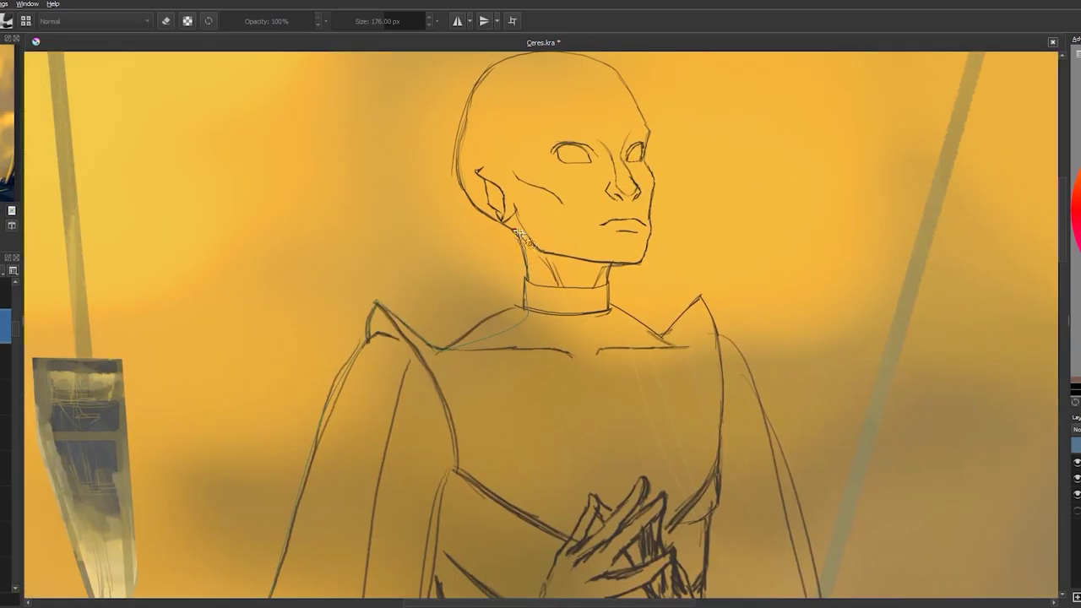
{"action": "left_click_drag", "start_coordinate": [667, 223], "coordinate": [645, 301]}
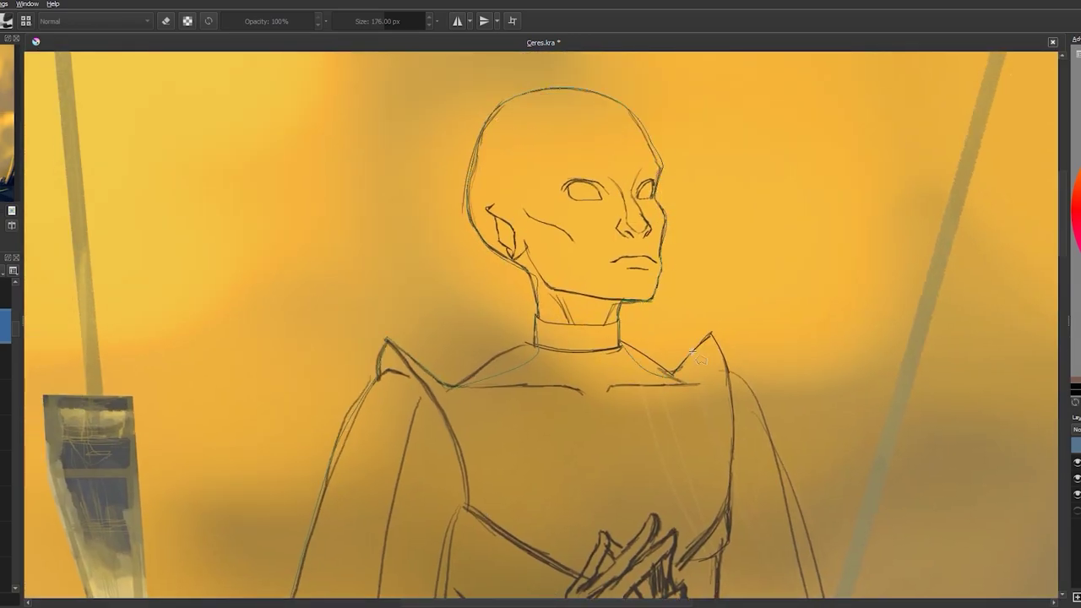
{"action": "scroll", "coordinate": [694, 346], "scroll_direction": "down", "scroll_amount": 15}
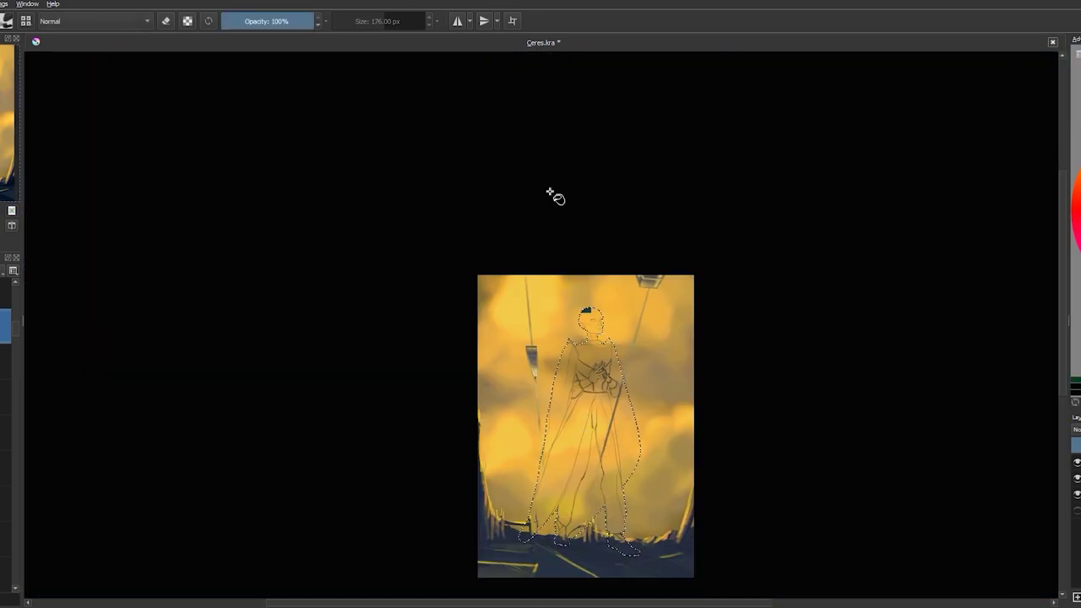
{"action": "scroll", "coordinate": [555, 193], "scroll_direction": "up", "scroll_amount": 5}
Save, then lower the selected area's lightness to -22 with the HSV filter.
{"action": "key", "text": "ctrl+s"}
{"action": "key", "text": "ctrl+u"}
{"action": "left_click_drag", "start_coordinate": [922, 282], "coordinate": [888, 288]}
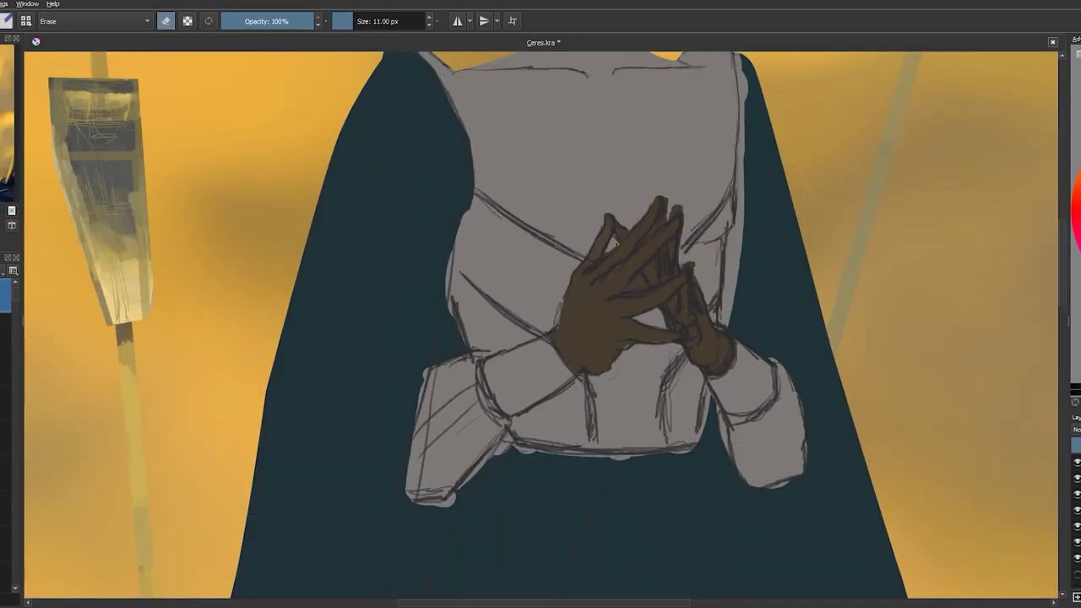
Erase the grey vest paint overlapping the hands, then zoom in on the vest and hands.
{"action": "left_click_drag", "start_coordinate": [689, 267], "coordinate": [655, 287]}
{"action": "left_click_drag", "start_coordinate": [695, 187], "coordinate": [705, 282]}
{"action": "key", "text": "2"}
{"action": "key", "text": "e"}
{"action": "key", "text": "1"}
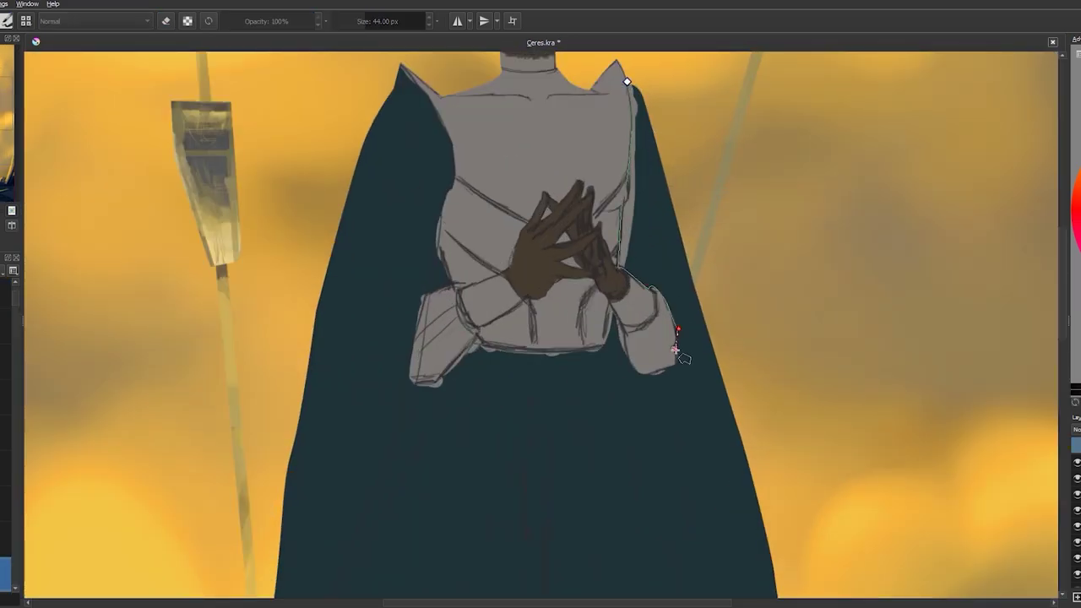
Clear the selection and pan along the robe to the cape edge.
{"action": "scroll", "coordinate": [646, 535], "scroll_direction": "up", "scroll_amount": 5}
{"action": "scroll", "coordinate": [833, 333], "scroll_direction": "down", "scroll_amount": 8}
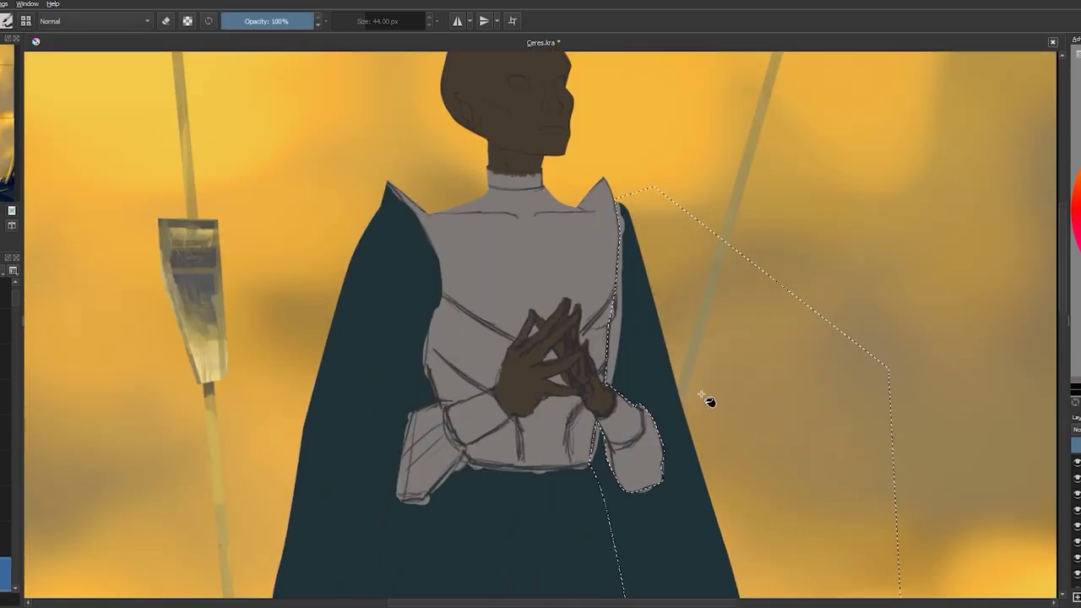
{"action": "key", "text": "ctrl+d"}
{"action": "scroll", "coordinate": [741, 401], "scroll_direction": "up", "scroll_amount": 8}
{"action": "scroll", "coordinate": [665, 337], "scroll_direction": "down", "scroll_amount": 6}
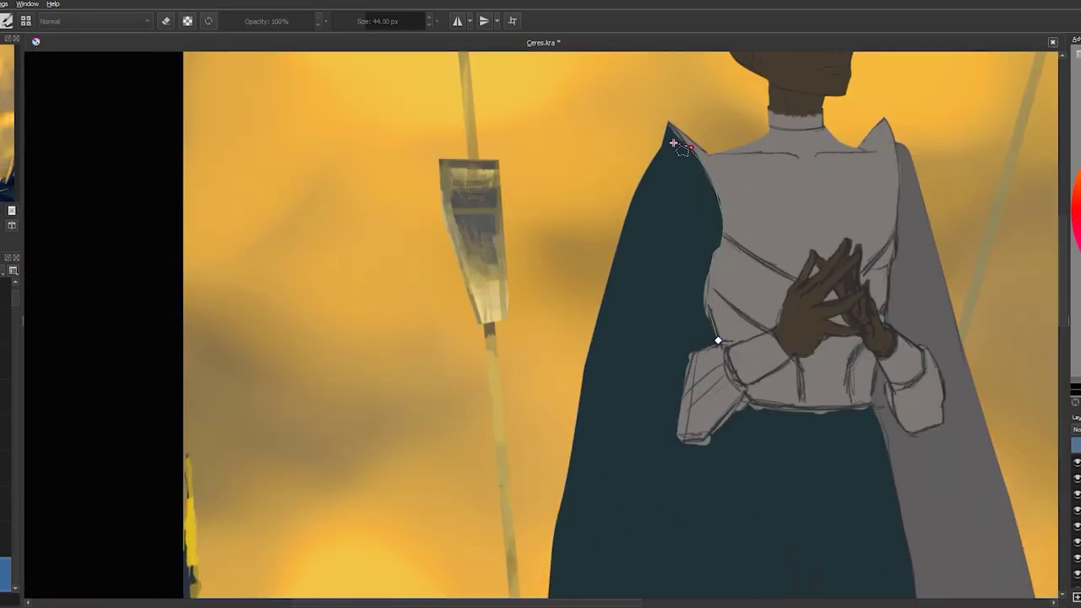
{"action": "scroll", "coordinate": [676, 147], "scroll_direction": "up", "scroll_amount": 8}
{"action": "left_click_drag", "start_coordinate": [535, 441], "coordinate": [661, 174]}
{"action": "scroll", "coordinate": [704, 194], "scroll_direction": "down", "scroll_amount": 6}
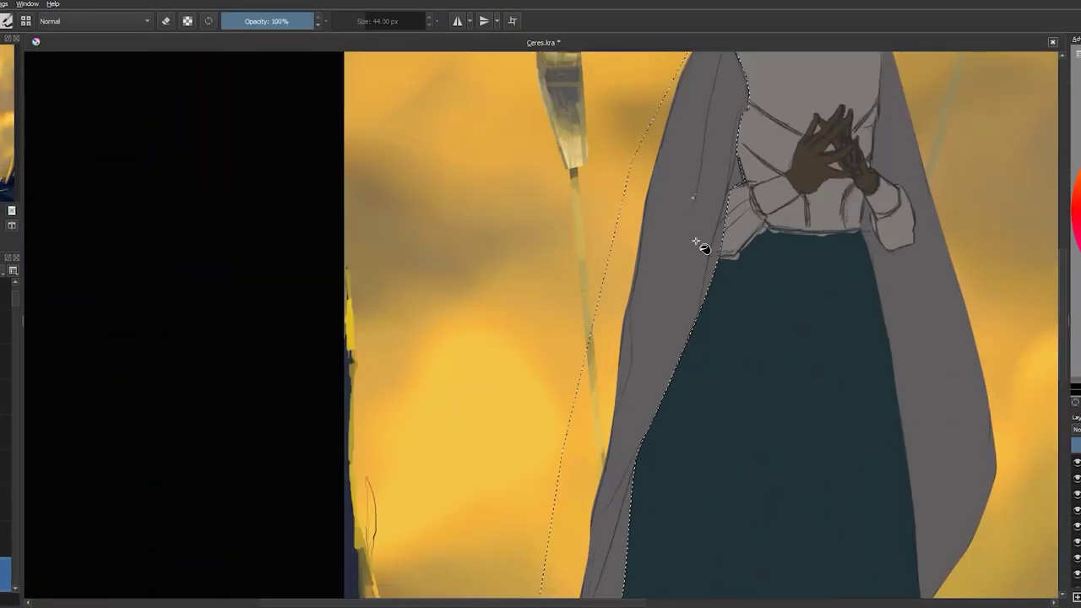
{"action": "scroll", "coordinate": [878, 169], "scroll_direction": "up", "scroll_amount": 6}
{"action": "scroll", "coordinate": [811, 321], "scroll_direction": "down", "scroll_amount": 6}
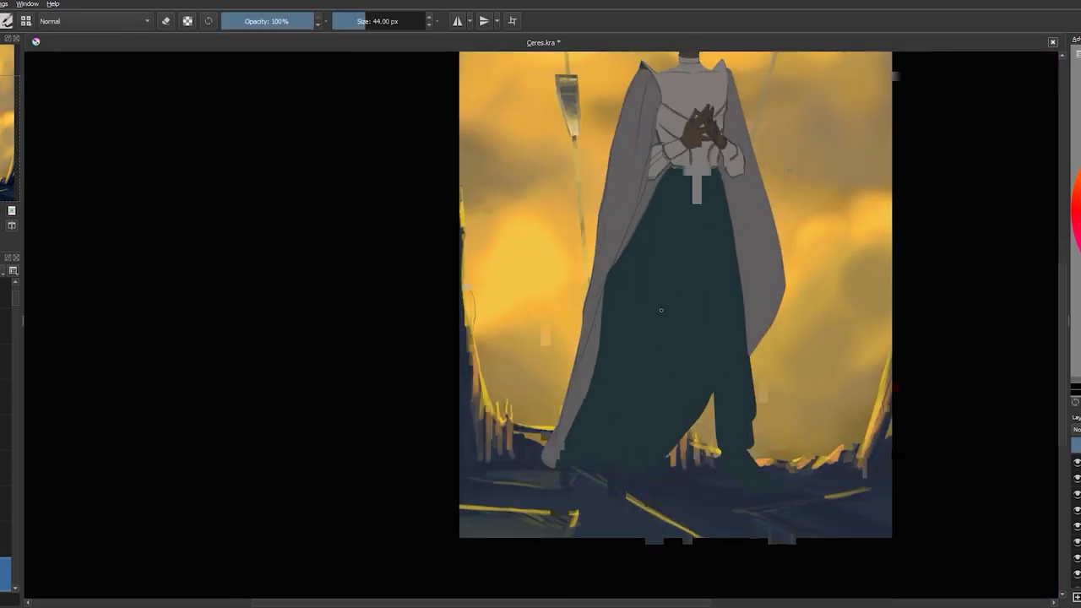
{"action": "scroll", "coordinate": [740, 369], "scroll_direction": "up", "scroll_amount": 6}
{"action": "key", "text": "space"}
{"action": "scroll", "coordinate": [698, 163], "scroll_direction": "down", "scroll_amount": 4}
{"action": "scroll", "coordinate": [562, 536], "scroll_direction": "up", "scroll_amount": 4}
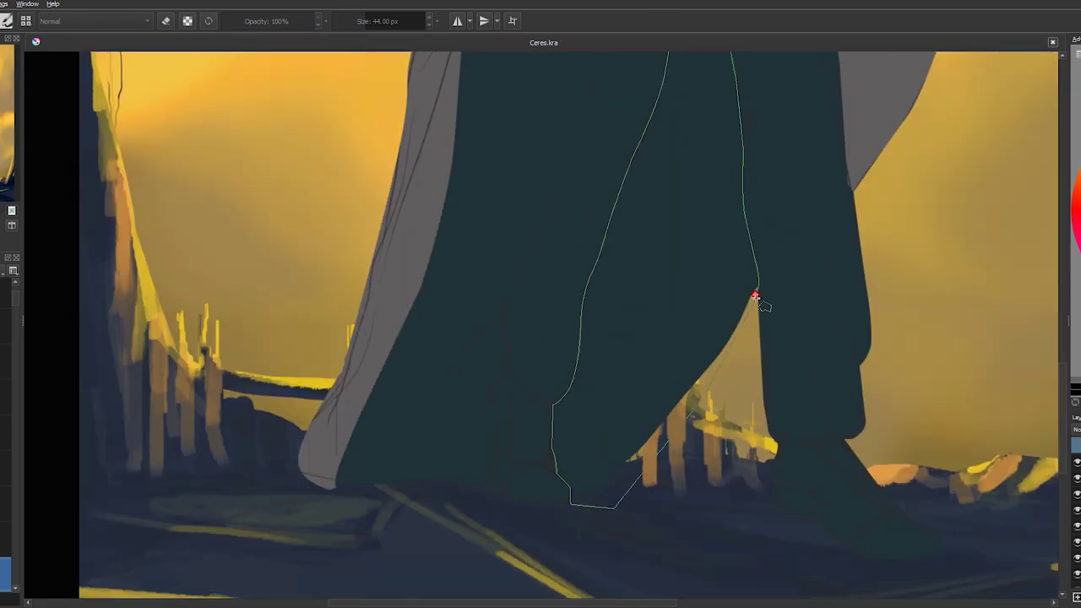
Close a selection outline around the cape edge and fill it with grey.
{"action": "key", "text": "ctrl+d"}
{"action": "scroll", "coordinate": [876, 394], "scroll_direction": "down", "scroll_amount": 3}
{"action": "scroll", "coordinate": [725, 423], "scroll_direction": "up", "scroll_amount": 3}
{"action": "double_click", "coordinate": [609, 450]}
{"action": "key", "text": "b"}
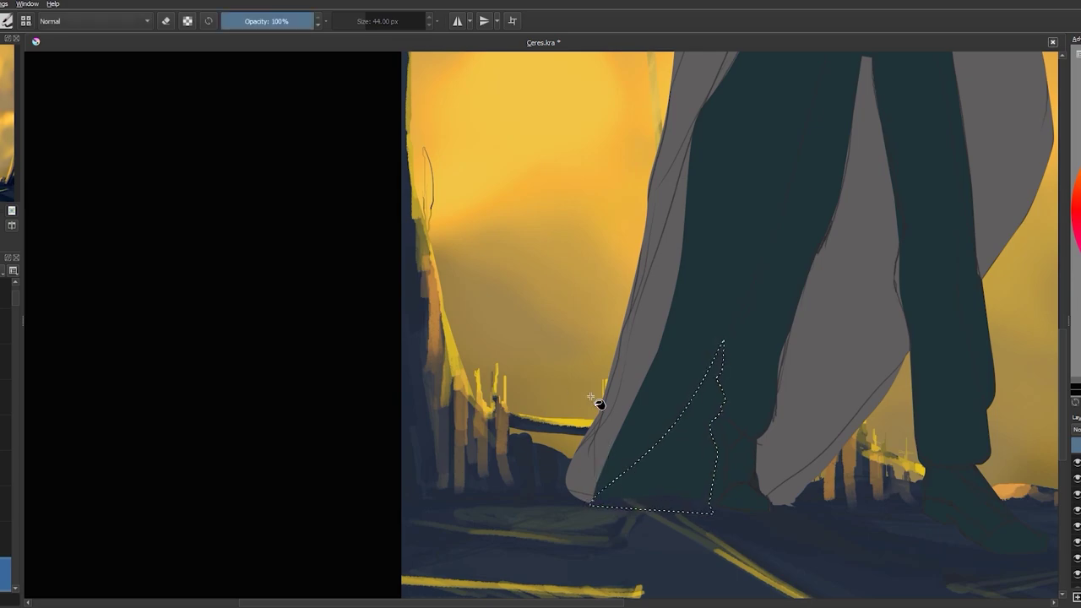
{"action": "scroll", "coordinate": [639, 259], "scroll_direction": "down", "scroll_amount": 4}
{"action": "key", "text": "ctrl+z"}
{"action": "key", "text": "shift+BackSpace"}
{"action": "key", "text": "ctrl+z"}
Start a selection outline at the waist with points at the right leg and trousers' left edge.
{"action": "scroll", "coordinate": [641, 210], "scroll_direction": "up", "scroll_amount": 4}
{"action": "scroll", "coordinate": [634, 211], "scroll_direction": "up", "scroll_amount": 2}
{"action": "left_click", "coordinate": [586, 87]}
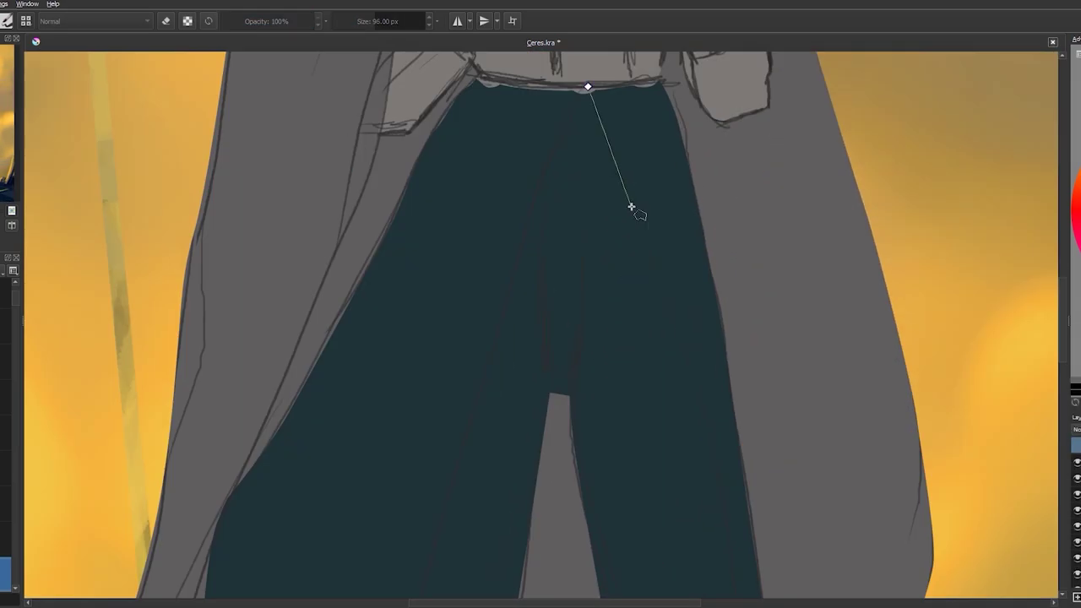
{"action": "left_click", "coordinate": [694, 337]}
{"action": "left_click_drag", "start_coordinate": [682, 263], "coordinate": [808, 213]}
{"action": "left_click", "coordinate": [807, 213]}
{"action": "scroll", "coordinate": [647, 514], "scroll_direction": "down", "scroll_amount": 3}
{"action": "left_click", "coordinate": [579, 495]}
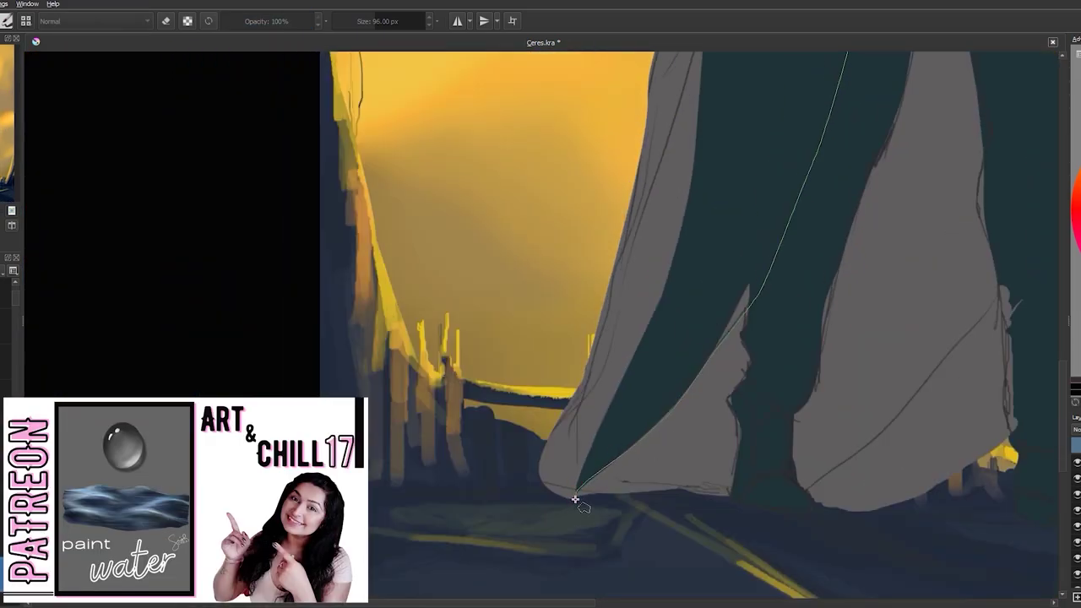
Continue the selection outline down the leg with both legs in view.
{"action": "scroll", "coordinate": [740, 379], "scroll_direction": "up", "scroll_amount": 3}
{"action": "left_click", "coordinate": [834, 219]}
{"action": "scroll", "coordinate": [932, 357], "scroll_direction": "down", "scroll_amount": 5}
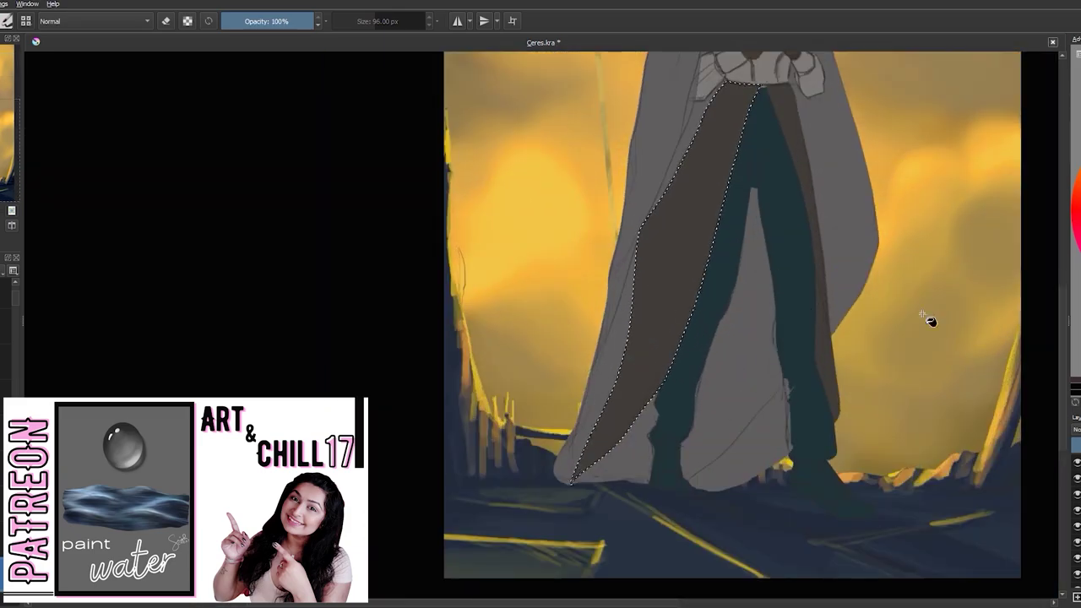
{"action": "scroll", "coordinate": [684, 327], "scroll_direction": "up", "scroll_amount": 4}
{"action": "left_click_drag", "start_coordinate": [683, 328], "coordinate": [860, 471]}
{"action": "scroll", "coordinate": [593, 362], "scroll_direction": "down", "scroll_amount": 6}
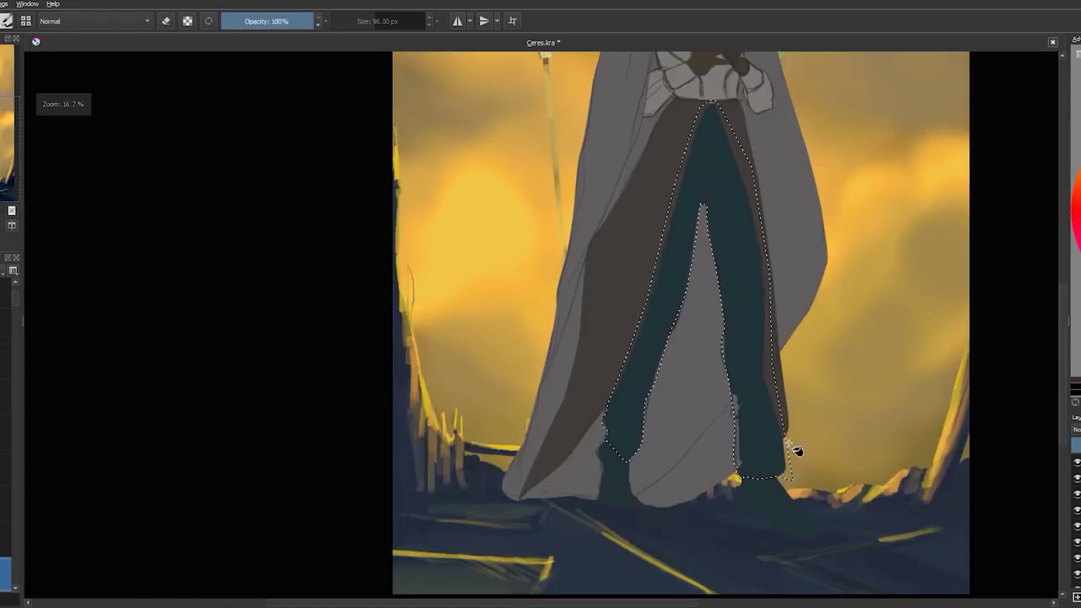
{"action": "scroll", "coordinate": [719, 187], "scroll_direction": "down", "scroll_amount": 2}
{"action": "scroll", "coordinate": [744, 212], "scroll_direction": "up", "scroll_amount": 5}
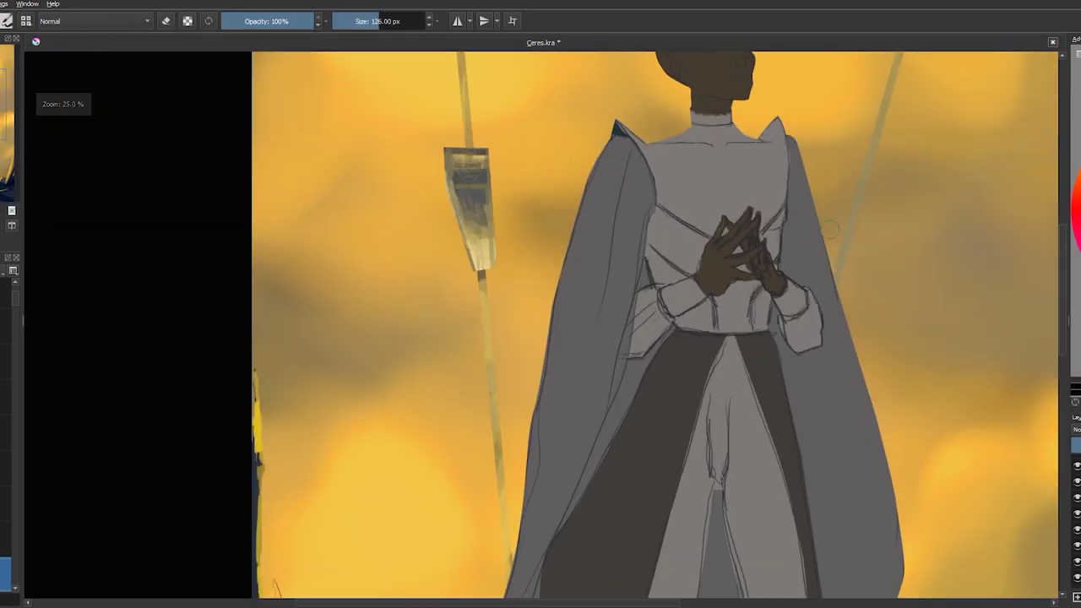
Paint yellow highlights along the head's top-left edge, left side, jaw, cheek and upper-right edge.
{"action": "key", "text": "e"}
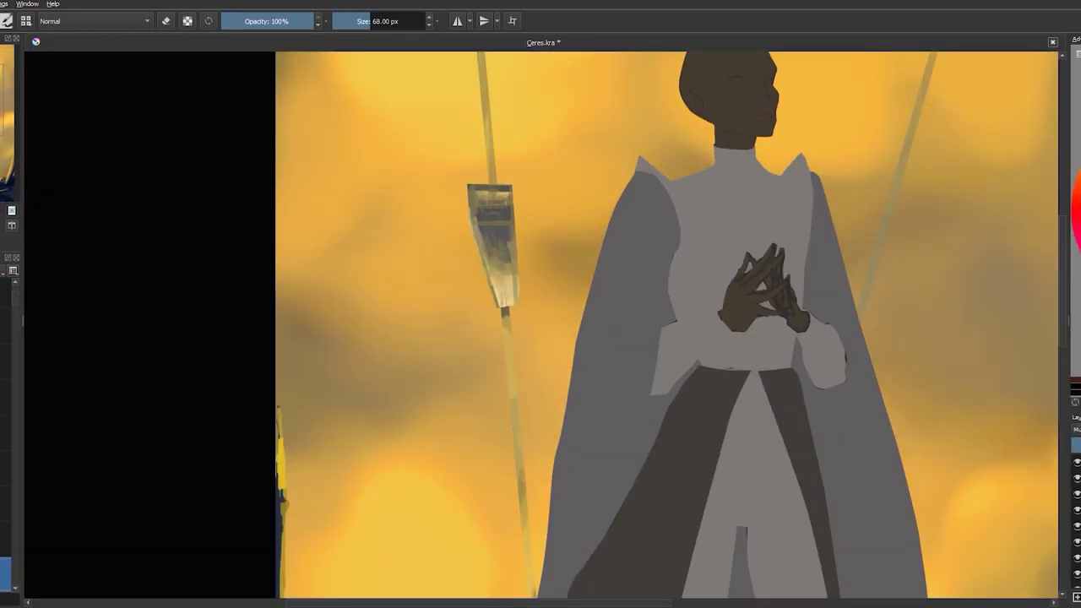
{"action": "scroll", "coordinate": [253, 330], "scroll_direction": "down", "scroll_amount": 6}
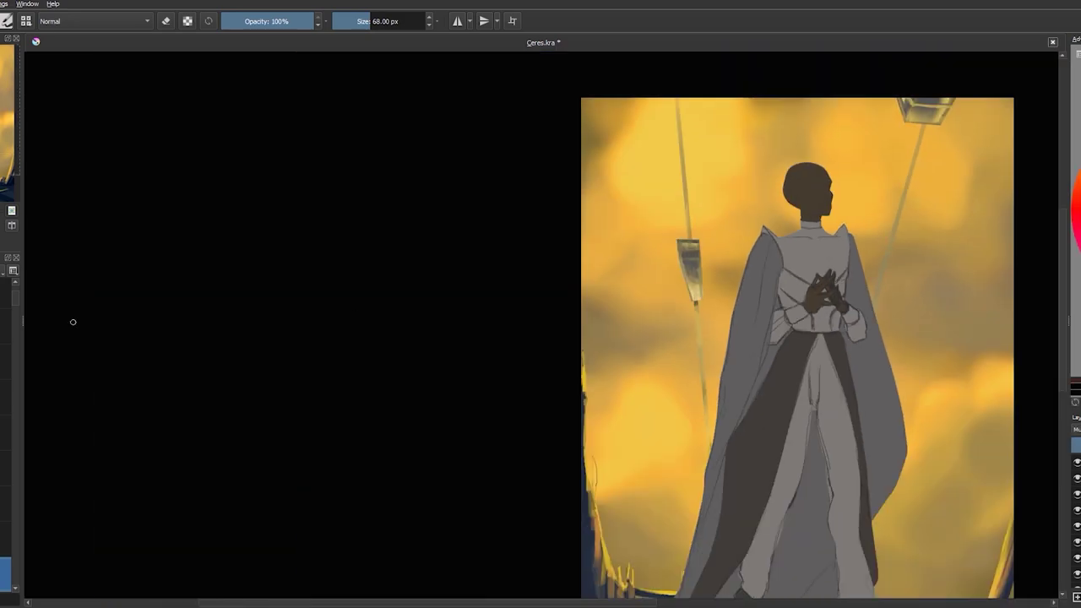
{"action": "scroll", "coordinate": [607, 196], "scroll_direction": "up", "scroll_amount": 6}
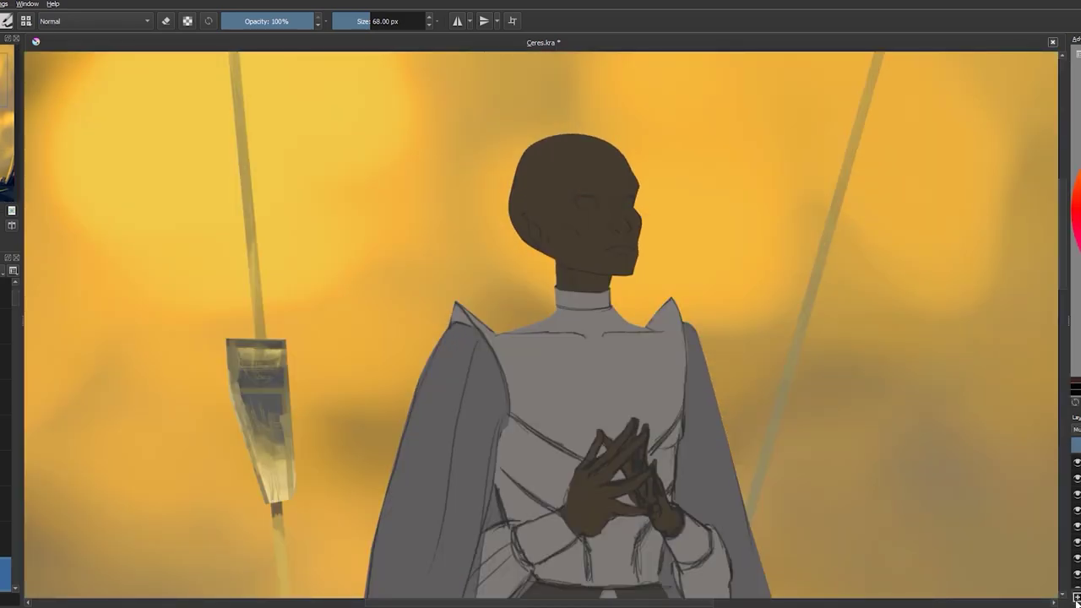
{"action": "scroll", "coordinate": [613, 185], "scroll_direction": "up", "scroll_amount": 2}
{"action": "key", "text": "bracketleft"}
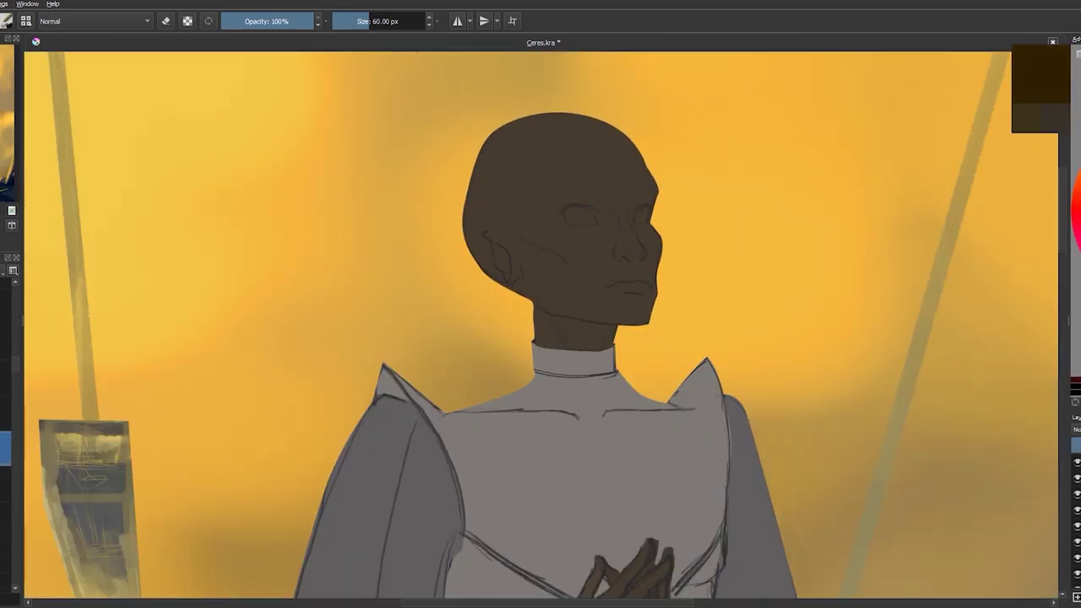
{"action": "left_click_drag", "start_coordinate": [503, 129], "coordinate": [488, 149]}
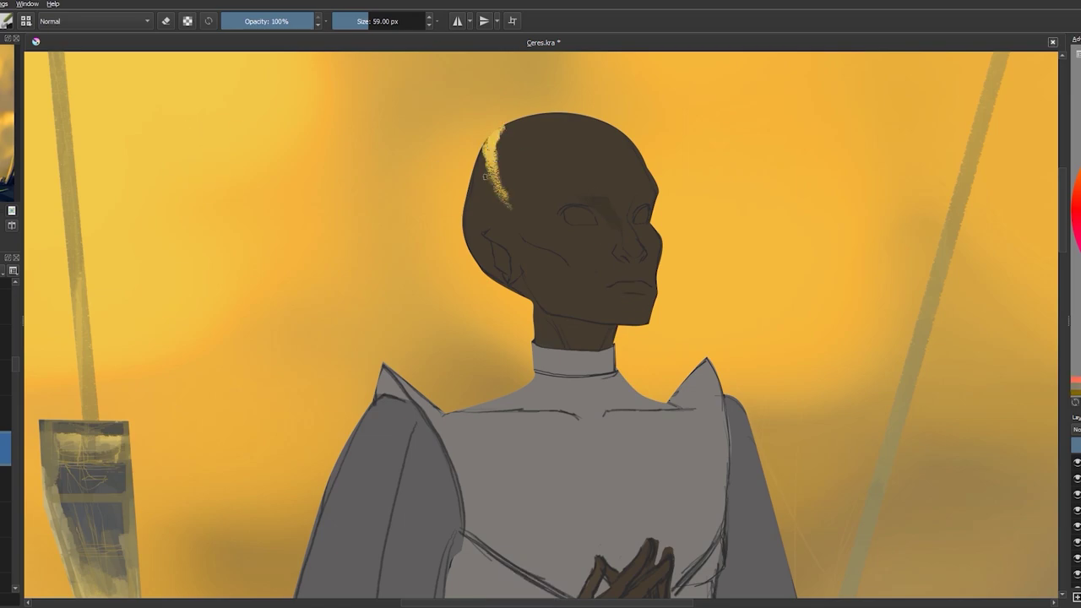
{"action": "left_click_drag", "start_coordinate": [477, 198], "coordinate": [524, 231]}
{"action": "left_click_drag", "start_coordinate": [548, 303], "coordinate": [594, 308]}
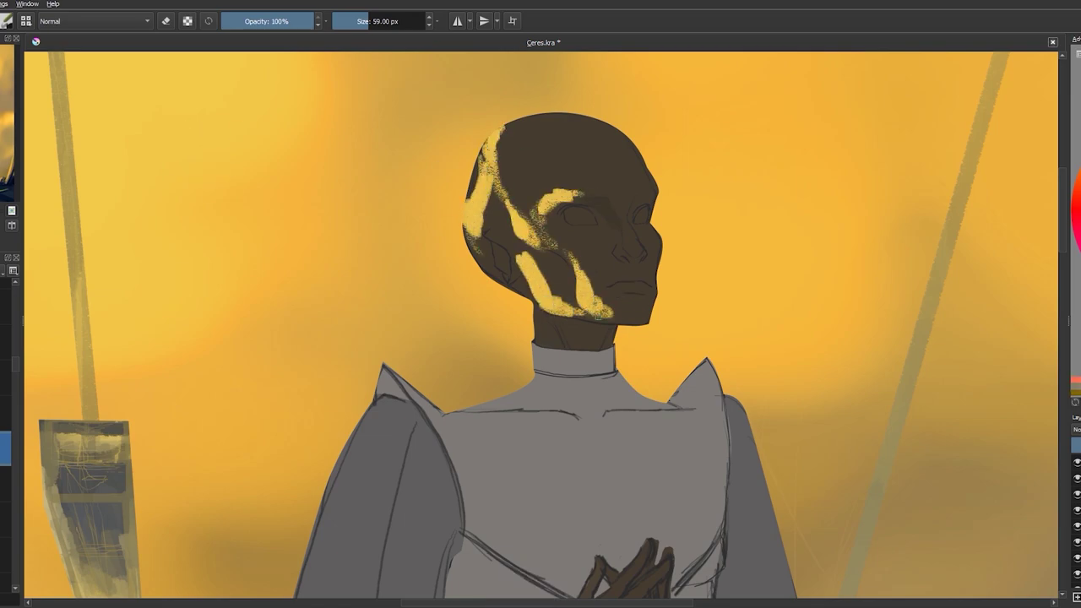
{"action": "key", "text": "]"}
{"action": "left_click_drag", "start_coordinate": [632, 145], "coordinate": [646, 173]}
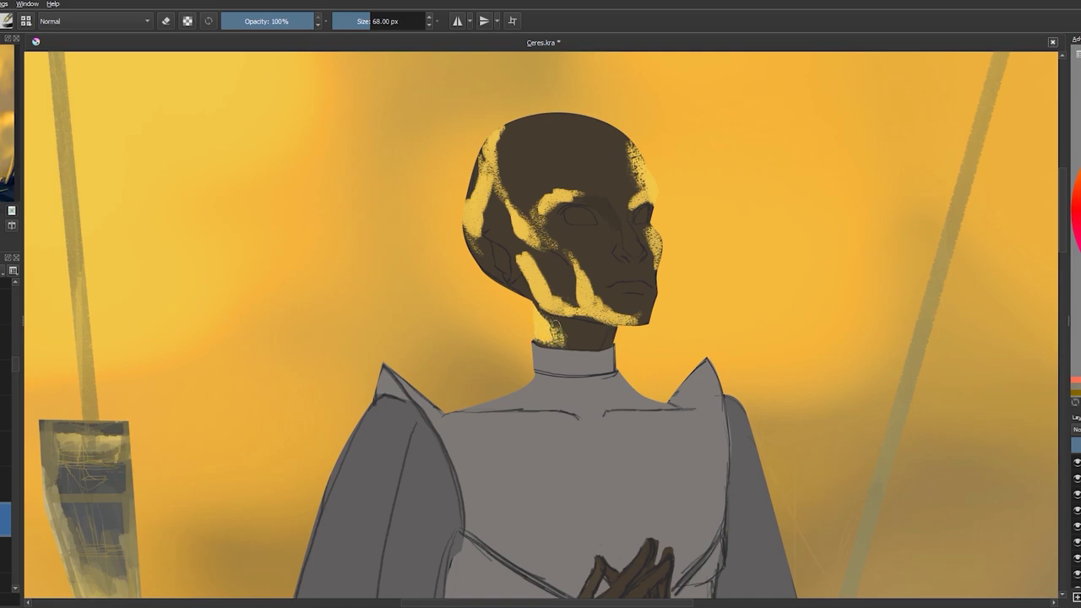
Bring the clasped hands into view and add yellow highlights along the fingers.
{"action": "left_click_drag", "start_coordinate": [560, 338], "coordinate": [589, 169]}
{"action": "key", "text": "bracketleft"}
{"action": "key", "text": "bracketleft"}
{"action": "key", "text": "bracketleft"}
{"action": "left_click_drag", "start_coordinate": [680, 385], "coordinate": [591, 495]}
{"action": "left_click_drag", "start_coordinate": [705, 456], "coordinate": [604, 507]}
{"action": "left_click_drag", "start_coordinate": [692, 511], "coordinate": [616, 519]}
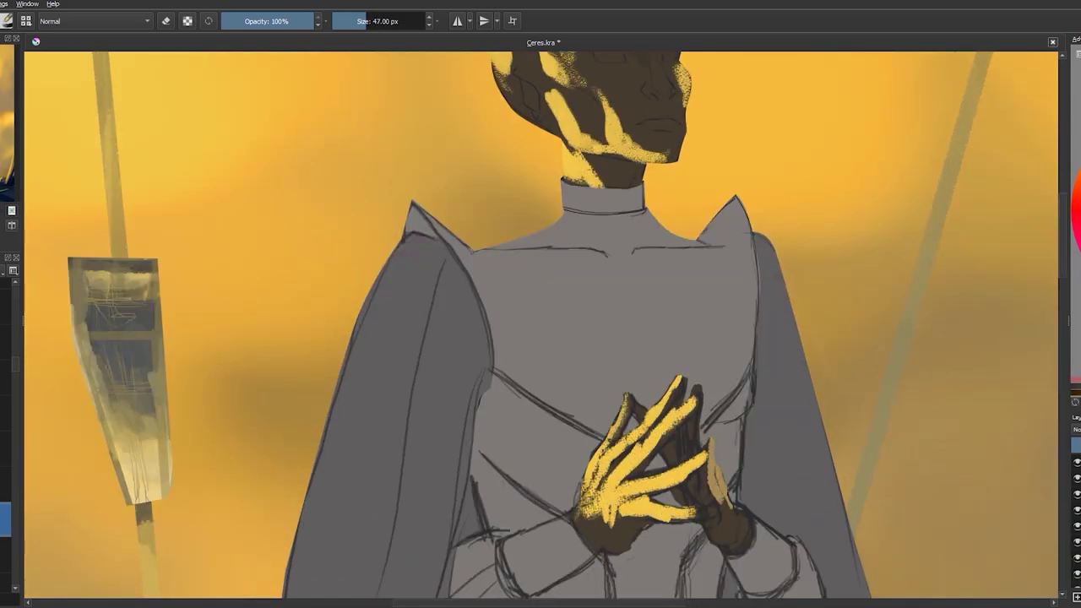
{"action": "scroll", "coordinate": [731, 528], "scroll_direction": "down", "scroll_amount": 2}
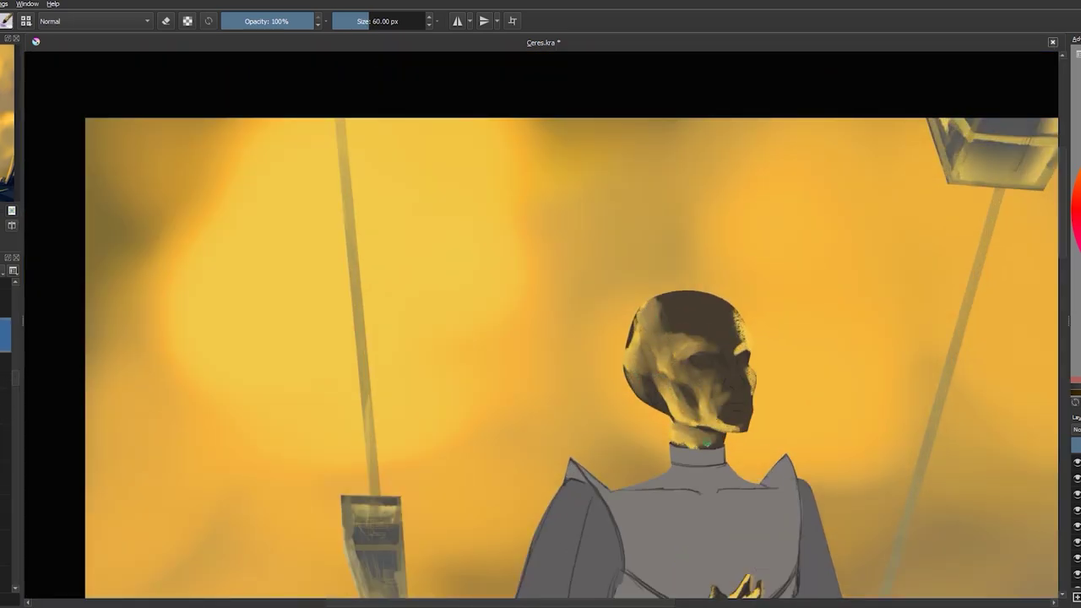
Undo the unwanted recent strokes on the head and zoom in close on it.
{"action": "key", "text": "ctrl+z"}
{"action": "key", "text": "ctrl+z"}
{"action": "key", "text": "ctrl+z"}
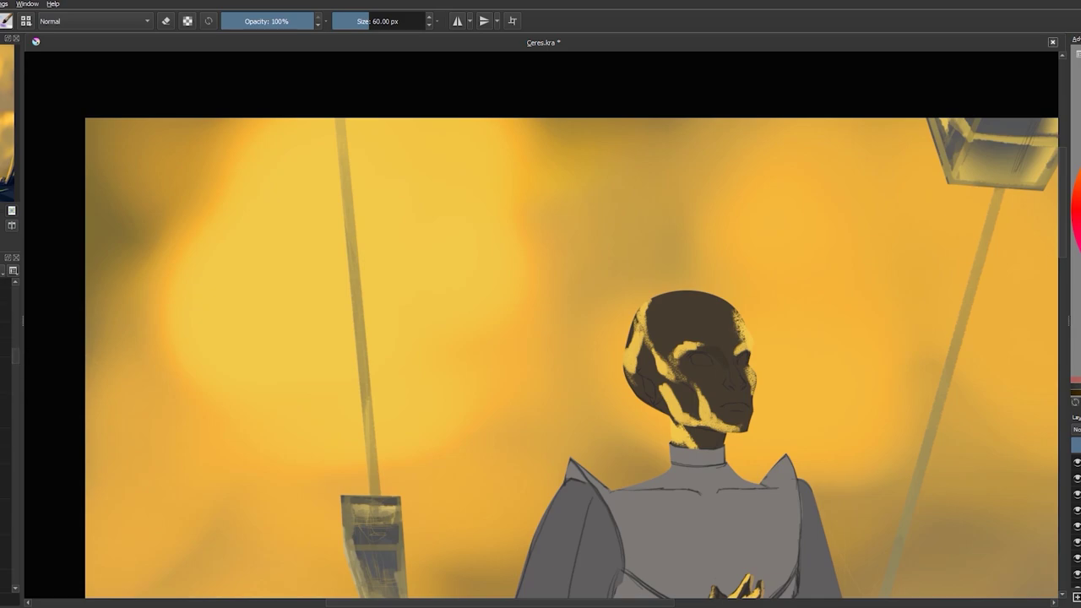
{"action": "key", "text": "ctrl+z"}
{"action": "key", "text": "slash"}
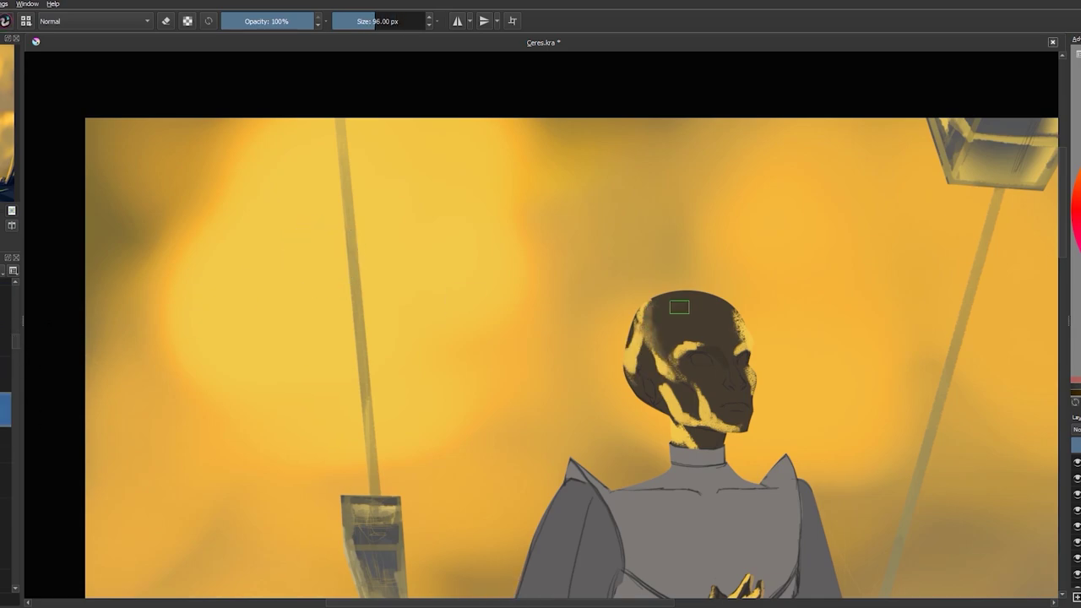
{"action": "scroll", "coordinate": [692, 356], "scroll_direction": "up", "scroll_amount": 5}
{"action": "key", "text": "ctrl+z"}
{"action": "mouse_move", "coordinate": [549, 287]}
{"action": "left_mouse_down"}
{"action": "mouse_move", "coordinate": [551, 197]}
{"action": "mouse_move", "coordinate": [616, 362]}
{"action": "left_mouse_up"}
{"action": "key", "text": "ctrl+z"}
{"action": "key", "text": "slash"}
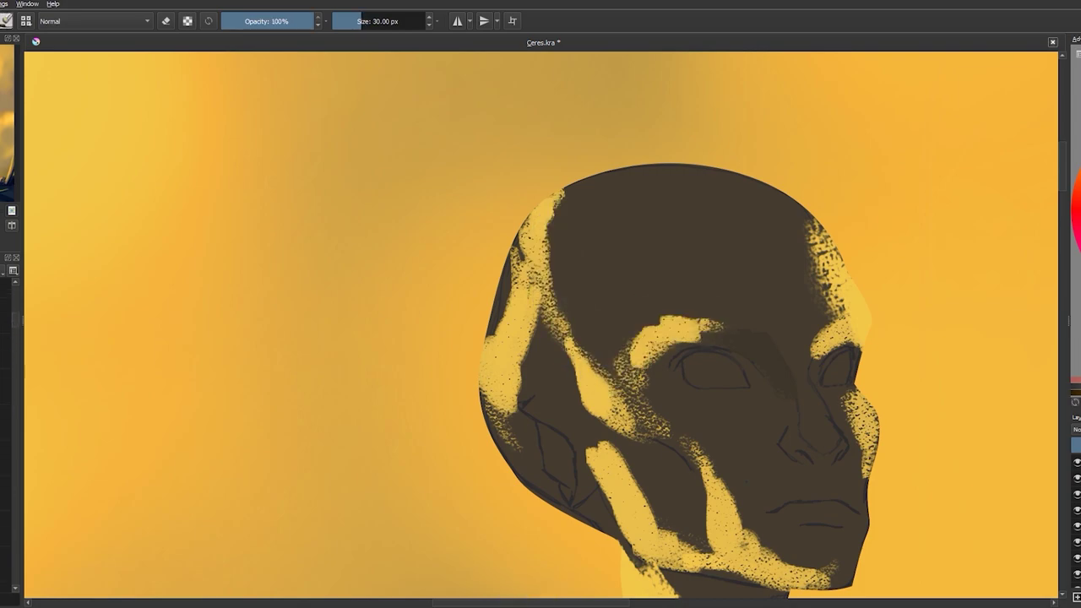
Brush soft dark shading across the head's left side, skull and right side over the dotted texture.
{"action": "left_click_drag", "start_coordinate": [545, 221], "coordinate": [591, 355]}
{"action": "key", "text": "ctrl+z"}
{"action": "left_click_drag", "start_coordinate": [212, 307], "coordinate": [265, 289]}
{"action": "mouse_move", "coordinate": [547, 203]}
{"action": "left_mouse_down"}
{"action": "mouse_move", "coordinate": [571, 329]}
{"action": "mouse_move", "coordinate": [608, 397]}
{"action": "mouse_move", "coordinate": [498, 338]}
{"action": "mouse_move", "coordinate": [523, 397]}
{"action": "mouse_move", "coordinate": [496, 393]}
{"action": "mouse_move", "coordinate": [651, 372]}
{"action": "mouse_move", "coordinate": [785, 549]}
{"action": "mouse_move", "coordinate": [617, 473]}
{"action": "mouse_move", "coordinate": [574, 409]}
{"action": "left_mouse_up"}
{"action": "left_click_drag", "start_coordinate": [807, 219], "coordinate": [831, 338]}
{"action": "left_click_drag", "start_coordinate": [832, 245], "coordinate": [836, 329]}
Pan to the neck, darken its remaining dotted texture, and add gold strokes to the hands.
{"action": "key", "text": "space"}
{"action": "mouse_move", "coordinate": [811, 405]}
{"action": "left_mouse_down"}
{"action": "mouse_move", "coordinate": [811, 342]}
{"action": "mouse_move", "coordinate": [836, 431]}
{"action": "left_mouse_up"}
{"action": "left_click_drag", "start_coordinate": [811, 422], "coordinate": [811, 279]}
{"action": "left_click_drag", "start_coordinate": [718, 338], "coordinate": [655, 133]}
{"action": "mouse_move", "coordinate": [642, 380]}
{"action": "left_mouse_down"}
{"action": "mouse_move", "coordinate": [675, 422]}
{"action": "mouse_move", "coordinate": [709, 397]}
{"action": "left_mouse_up"}
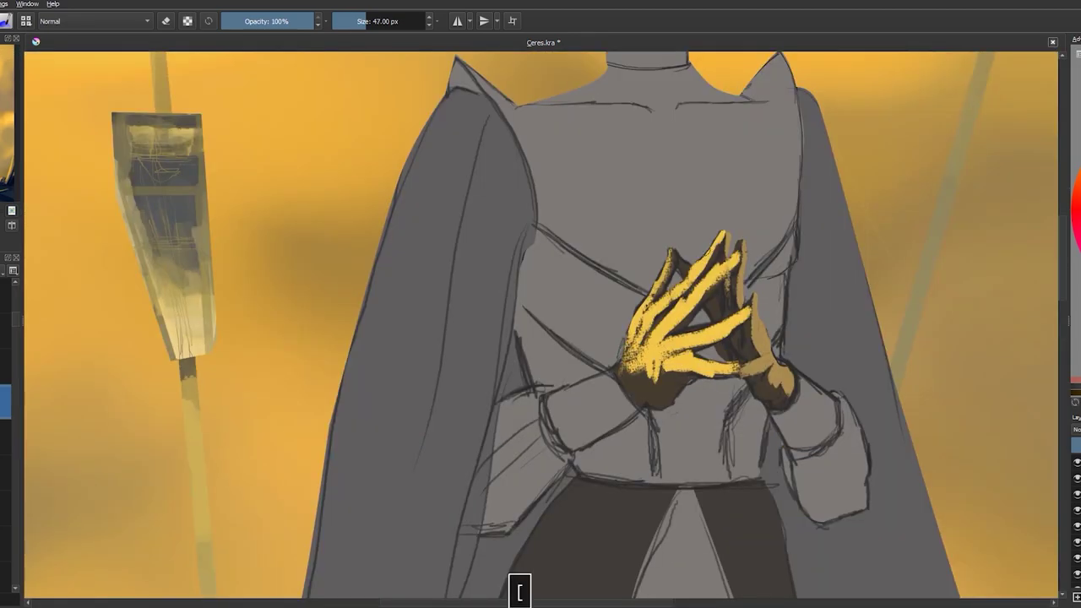
{"action": "mouse_move", "coordinate": [659, 338]}
{"action": "left_mouse_down"}
{"action": "mouse_move", "coordinate": [718, 254]}
{"action": "mouse_move", "coordinate": [739, 351]}
{"action": "mouse_move", "coordinate": [639, 386]}
{"action": "left_mouse_up"}
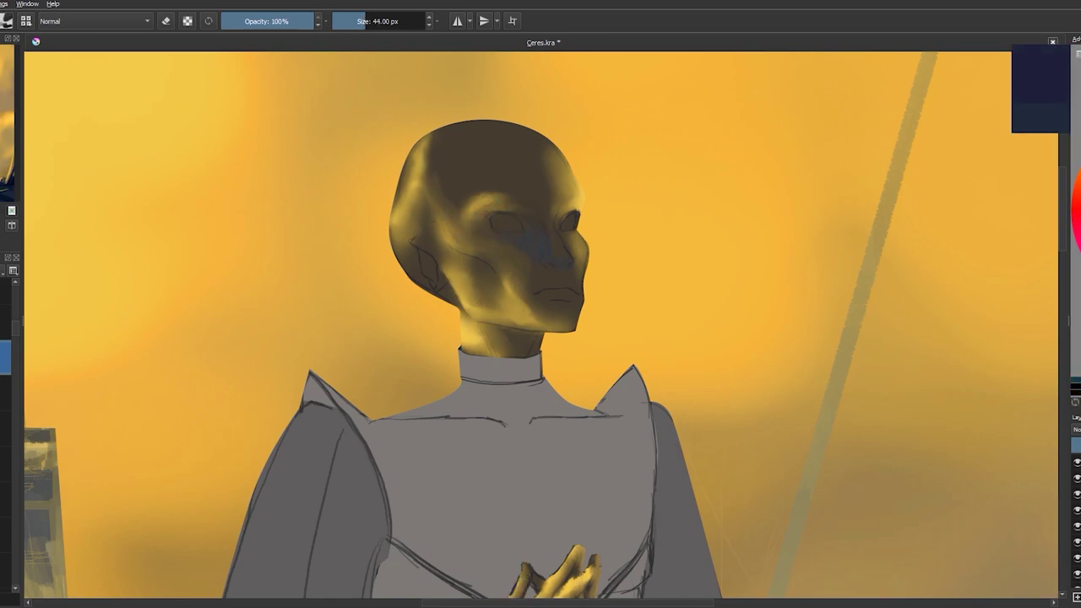
Shade the eye socket dark blue, then darken the skull top and ear area with sampled head colours.
{"action": "left_click_drag", "start_coordinate": [558, 230], "coordinate": [570, 243]}
{"action": "left_click", "coordinate": [533, 239], "text": "ctrl"}
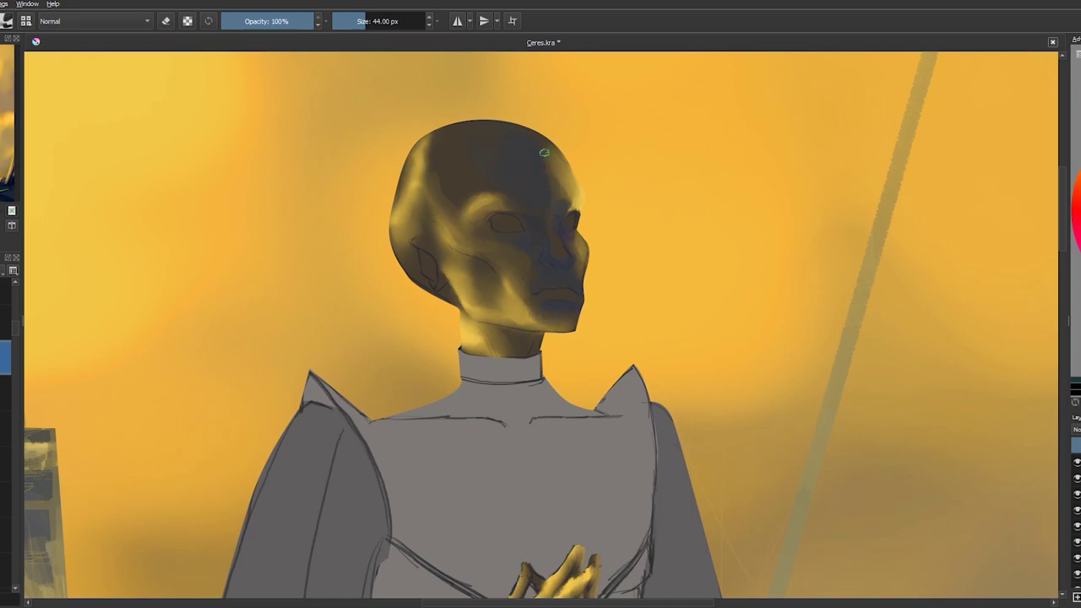
{"action": "mouse_move", "coordinate": [532, 181]}
{"action": "left_mouse_down"}
{"action": "mouse_move", "coordinate": [474, 115]}
{"action": "mouse_move", "coordinate": [473, 144]}
{"action": "left_mouse_up"}
{"action": "left_click", "coordinate": [475, 152], "text": "ctrl"}
{"action": "key", "text": "bracketright"}
{"action": "mouse_move", "coordinate": [436, 208]}
{"action": "left_mouse_down"}
{"action": "mouse_move", "coordinate": [422, 205]}
{"action": "mouse_move", "coordinate": [443, 221]}
{"action": "left_mouse_up"}
{"action": "key", "text": "bracketright"}
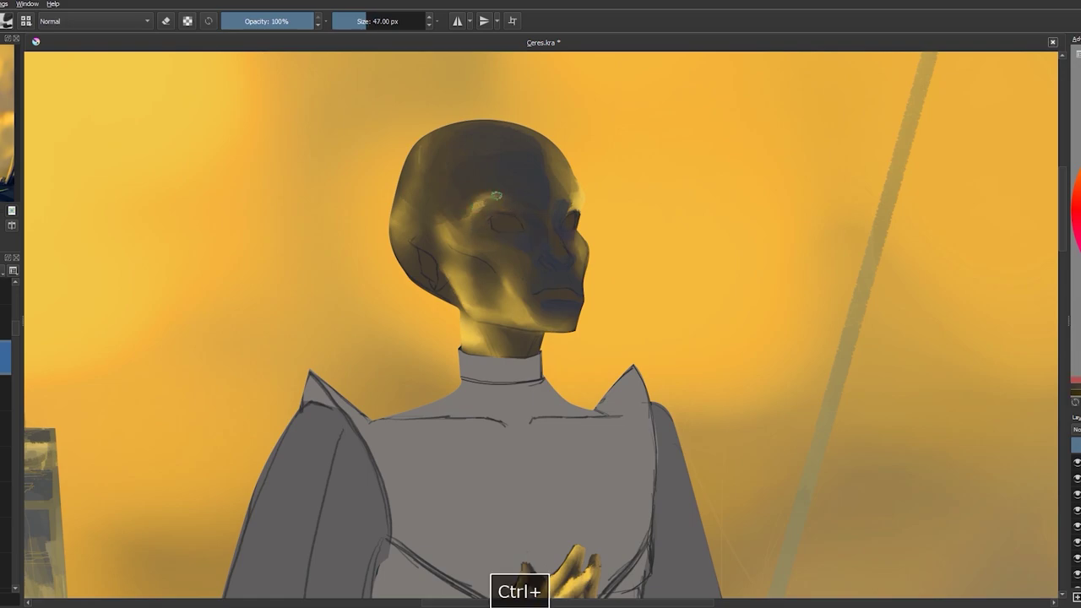
{"action": "left_click", "coordinate": [475, 223], "text": "ctrl"}
{"action": "key", "text": "bracketleft"}
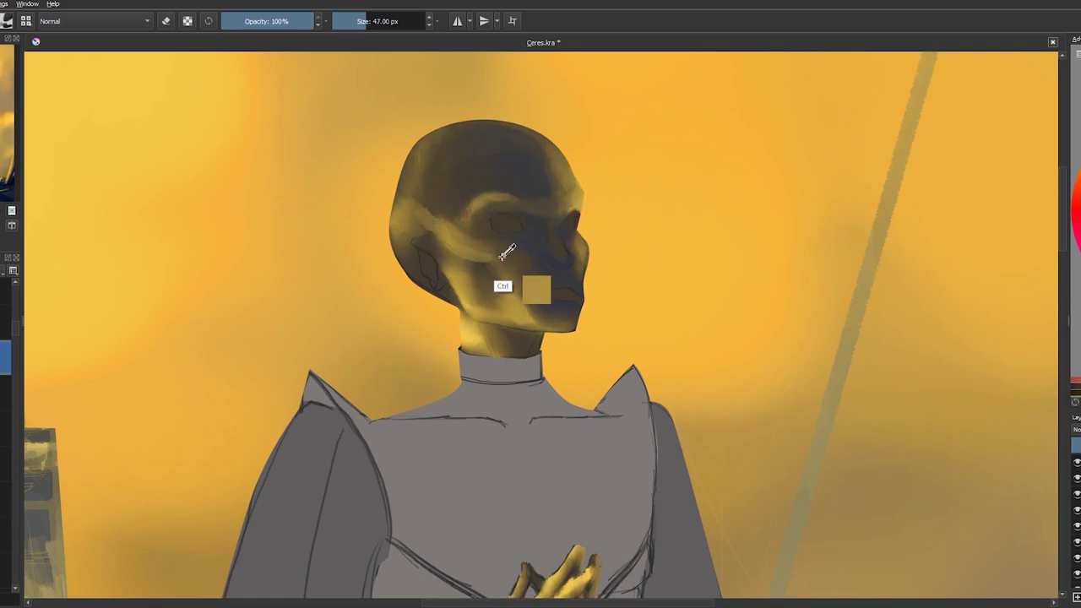
Zoom onto the head and brush brown blush over the cheek, head top and forehead.
{"action": "key", "text": "e"}
{"action": "key", "text": "2"}
{"action": "key", "text": "ctrl+e"}
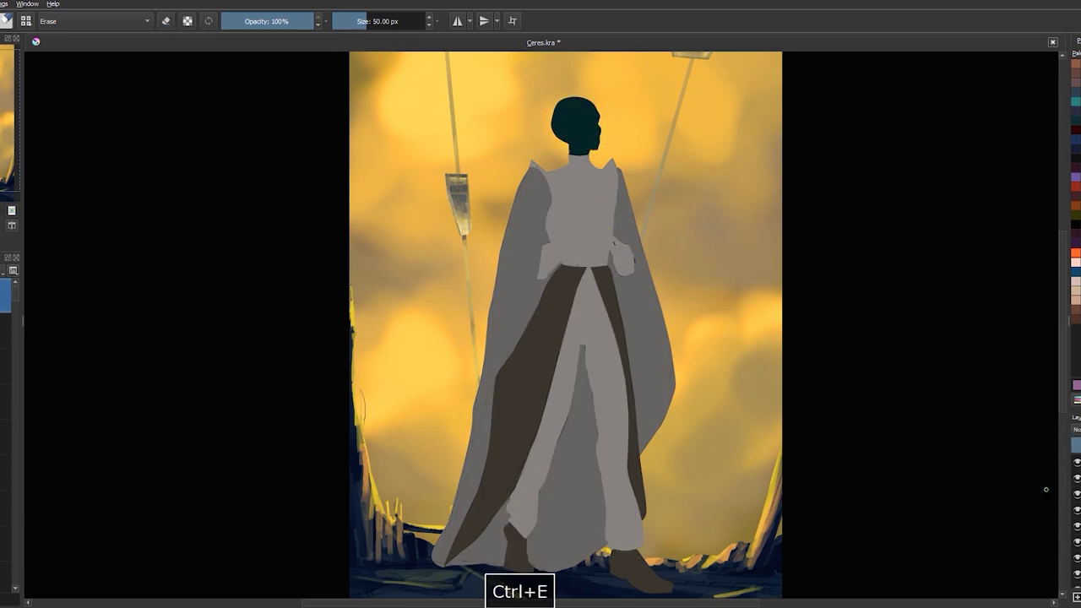
{"action": "scroll", "coordinate": [603, 179], "scroll_direction": "up", "scroll_amount": 3}
{"action": "scroll", "coordinate": [602, 179], "scroll_direction": "up", "scroll_amount": 1}
{"action": "scroll", "coordinate": [602, 178], "scroll_direction": "up", "scroll_amount": 1}
{"action": "key", "text": "e"}
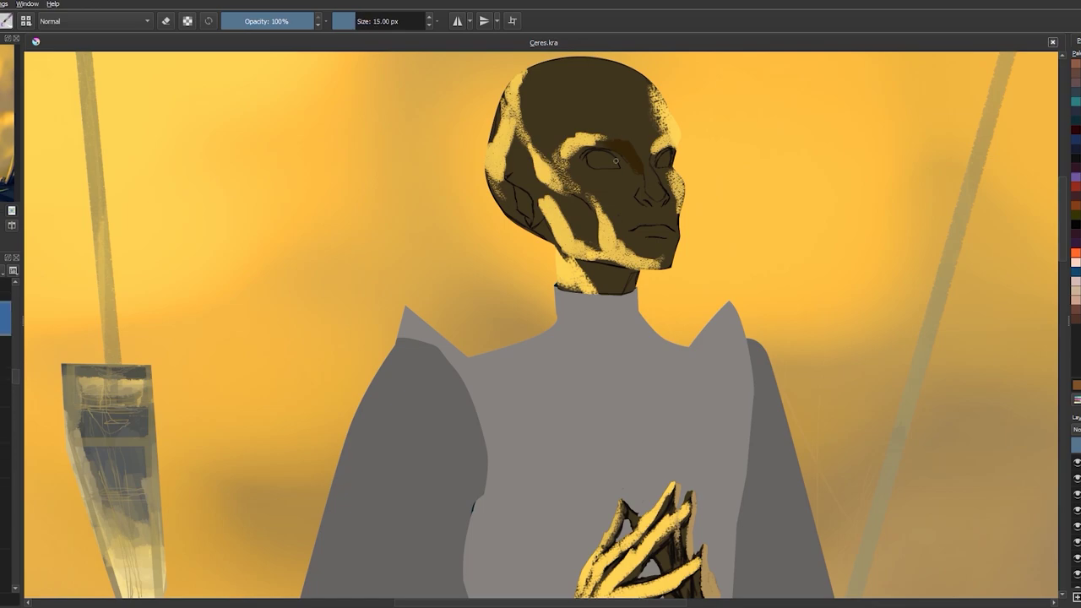
{"action": "mouse_move", "coordinate": [583, 169]}
{"action": "left_mouse_down"}
{"action": "mouse_move", "coordinate": [603, 209]}
{"action": "mouse_move", "coordinate": [619, 179]}
{"action": "mouse_move", "coordinate": [610, 226]}
{"action": "left_mouse_up"}
{"action": "key", "text": "ctrl+z"}
{"action": "mouse_move", "coordinate": [555, 116]}
{"action": "left_mouse_down"}
{"action": "mouse_move", "coordinate": [640, 73]}
{"action": "mouse_move", "coordinate": [541, 115]}
{"action": "mouse_move", "coordinate": [619, 101]}
{"action": "left_mouse_up"}
Add light yellowish highlights above the eye and on the brow, undoing a stray dark stroke.
{"action": "key", "text": "bracketleft"}
{"action": "mouse_move", "coordinate": [618, 139]}
{"action": "left_mouse_down"}
{"action": "mouse_move", "coordinate": [568, 145]}
{"action": "mouse_move", "coordinate": [582, 158]}
{"action": "left_mouse_up"}
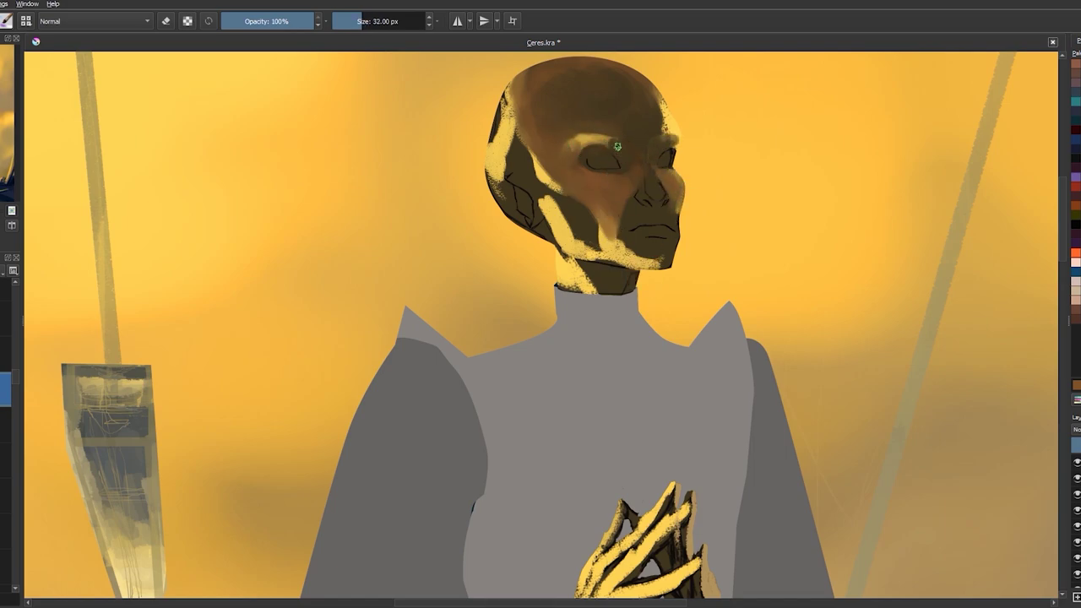
{"action": "left_click_drag", "start_coordinate": [582, 135], "coordinate": [602, 145]}
{"action": "key", "text": "ctrl+z"}
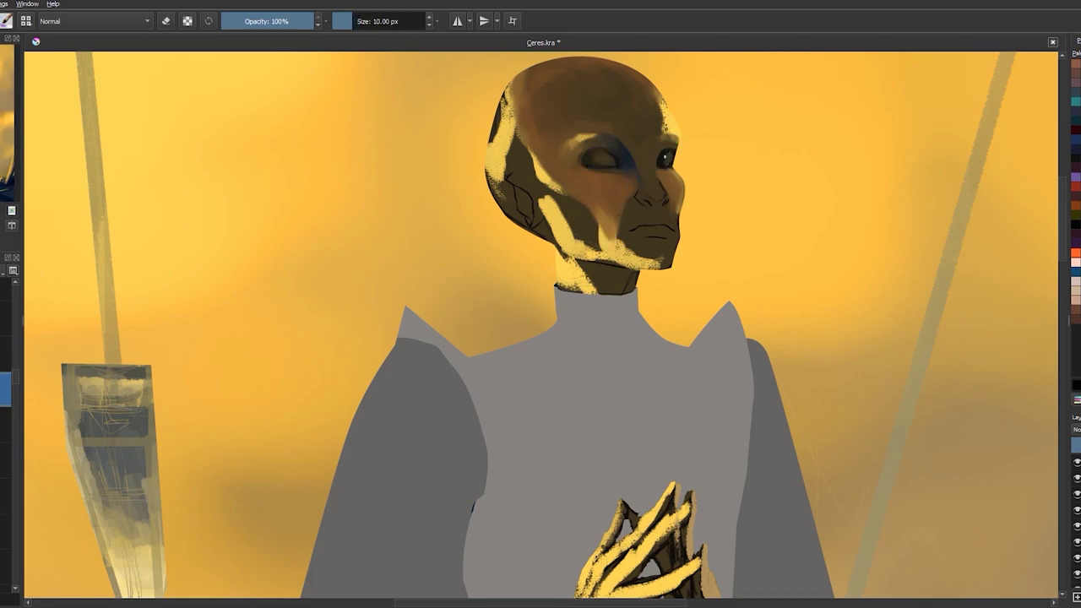
{"action": "key", "text": "bracketright"}
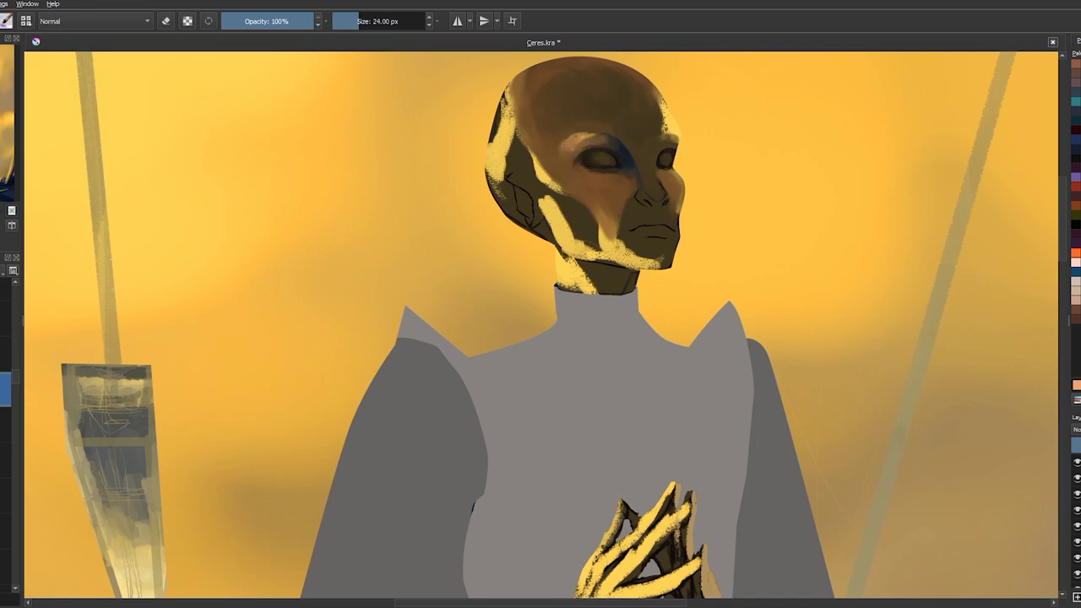
Sample skin tones and paint brown over the cheek, jaw, left side of the head and blue patch.
{"action": "left_click", "coordinate": [675, 174], "text": "ctrl"}
{"action": "left_click", "coordinate": [672, 180], "text": "ctrl"}
{"action": "key", "text": "bracketright"}
{"action": "key", "text": "bracketright"}
{"action": "mouse_move", "coordinate": [568, 206]}
{"action": "left_mouse_down"}
{"action": "mouse_move", "coordinate": [604, 249]}
{"action": "mouse_move", "coordinate": [667, 279]}
{"action": "left_mouse_up"}
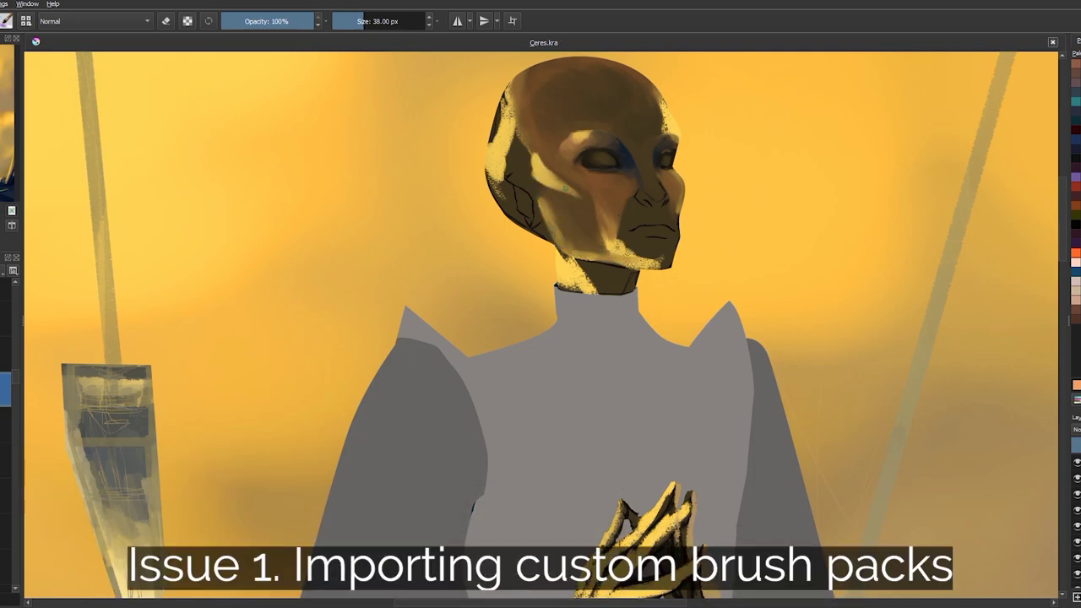
{"action": "key", "text": "bracketright"}
{"action": "left_click_drag", "start_coordinate": [549, 159], "coordinate": [597, 250]}
{"action": "mouse_move", "coordinate": [550, 140]}
{"action": "left_mouse_down"}
{"action": "mouse_move", "coordinate": [535, 191]}
{"action": "mouse_move", "coordinate": [535, 168]}
{"action": "left_mouse_up"}
{"action": "key", "text": "bracketright"}
{"action": "mouse_move", "coordinate": [524, 103]}
{"action": "left_mouse_down"}
{"action": "mouse_move", "coordinate": [508, 145]}
{"action": "mouse_move", "coordinate": [545, 195]}
{"action": "left_mouse_up"}
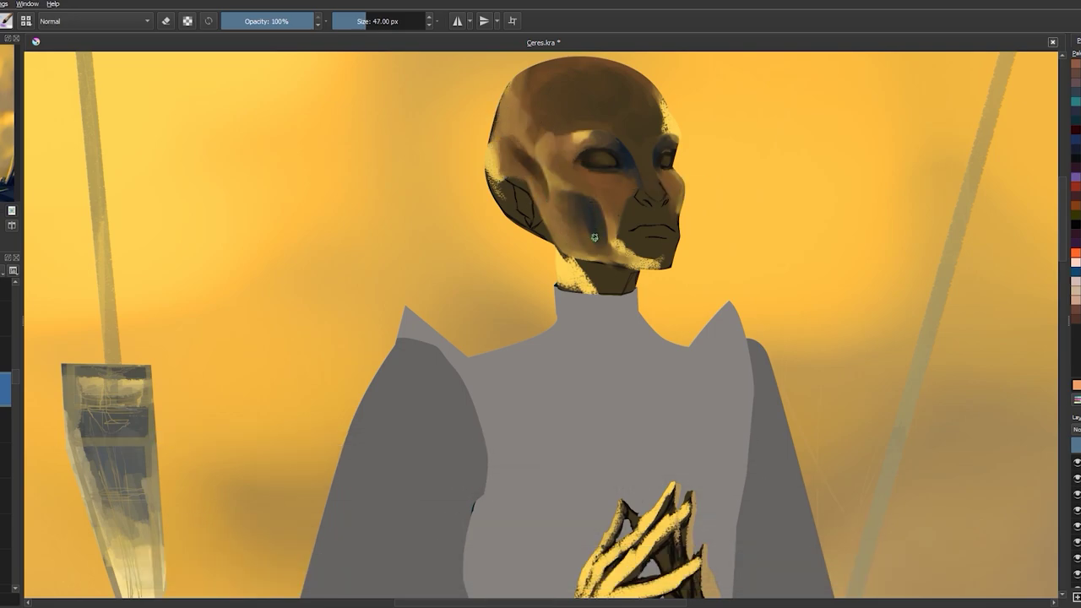
{"action": "key", "text": "bracketright"}
{"action": "key", "text": "bracketright"}
{"action": "mouse_move", "coordinate": [587, 242]}
{"action": "left_mouse_down"}
{"action": "mouse_move", "coordinate": [575, 211]}
{"action": "mouse_move", "coordinate": [604, 224]}
{"action": "mouse_move", "coordinate": [616, 194]}
{"action": "left_mouse_up"}
Lighten the brow and nose bridge, shade around the nose, cheek and mouth, and darken the head top.
{"action": "left_click_drag", "start_coordinate": [545, 153], "coordinate": [573, 133]}
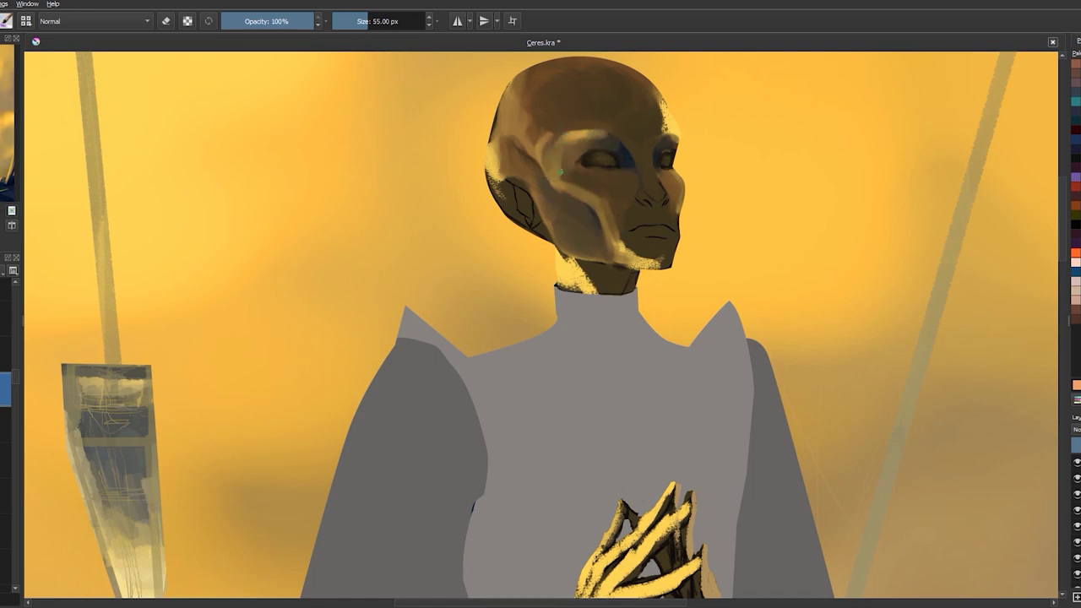
{"action": "key", "text": "bracketleft"}
{"action": "left_click_drag", "start_coordinate": [616, 203], "coordinate": [640, 148]}
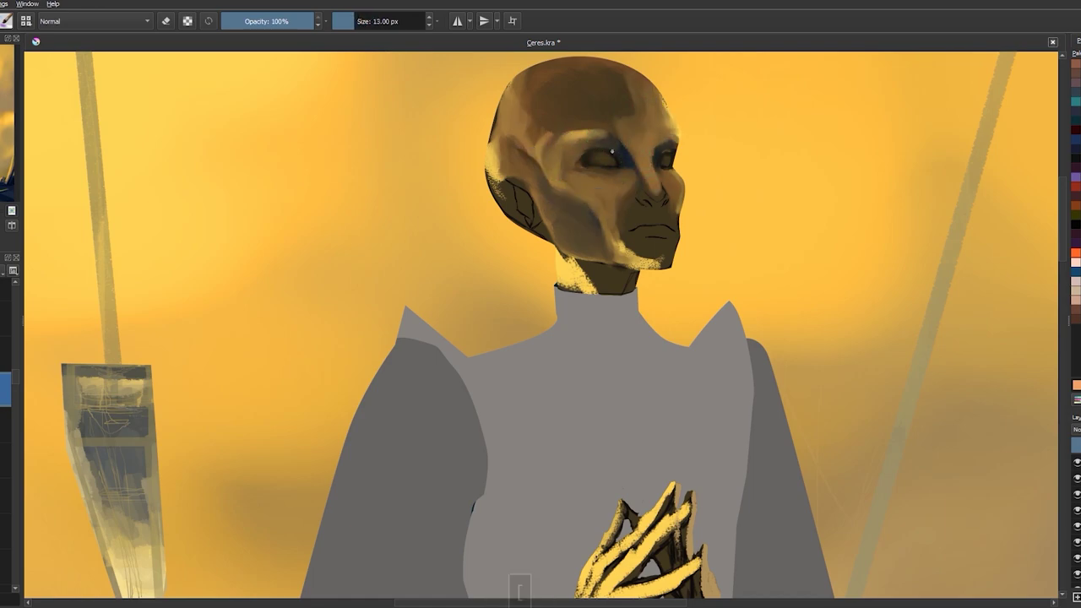
{"action": "key", "text": "bracketright"}
{"action": "key", "text": "bracketright"}
{"action": "key", "text": "bracketright"}
{"action": "mouse_move", "coordinate": [634, 203]}
{"action": "left_mouse_down"}
{"action": "mouse_move", "coordinate": [651, 253]}
{"action": "mouse_move", "coordinate": [660, 200]}
{"action": "left_mouse_up"}
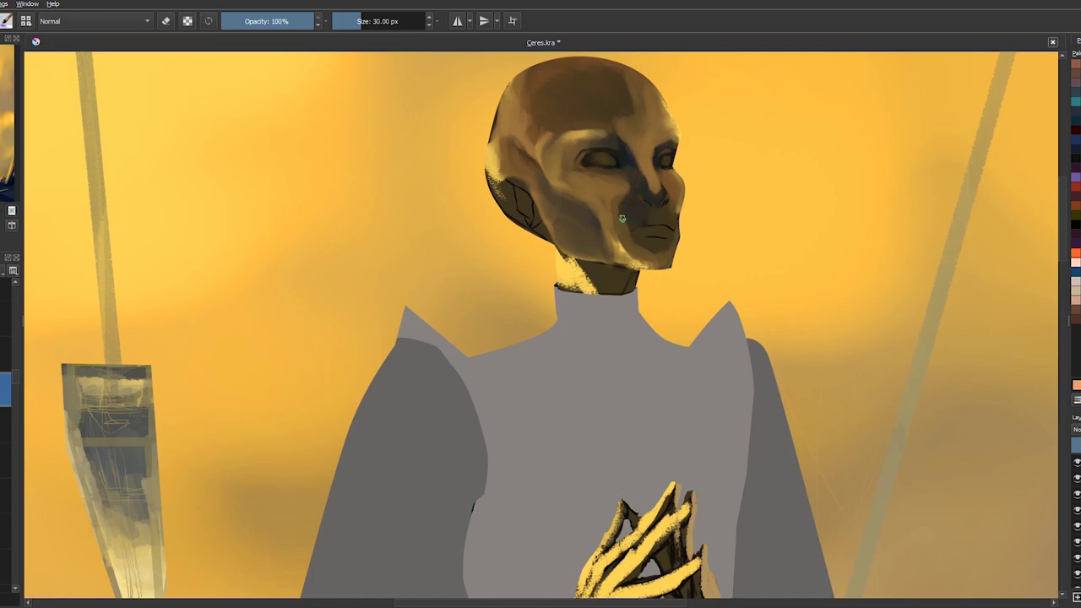
{"action": "key", "text": "bracketright"}
{"action": "key", "text": "bracketright"}
{"action": "key", "text": "bracketright"}
{"action": "key", "text": "bracketright"}
{"action": "mouse_move", "coordinate": [621, 114]}
{"action": "left_mouse_down"}
{"action": "mouse_move", "coordinate": [596, 102]}
{"action": "mouse_move", "coordinate": [616, 86]}
{"action": "mouse_move", "coordinate": [624, 125]}
{"action": "left_mouse_up"}
{"action": "left_click", "coordinate": [643, 136], "text": "ctrl"}
{"action": "key", "text": "bracketleft"}
{"action": "key", "text": "bracketleft"}
{"action": "key", "text": "bracketleft"}
{"action": "key", "text": "bracketleft"}
{"action": "key", "text": "bracketleft"}
{"action": "key", "text": "bracketleft"}
{"action": "left_click", "coordinate": [654, 161], "text": "ctrl"}
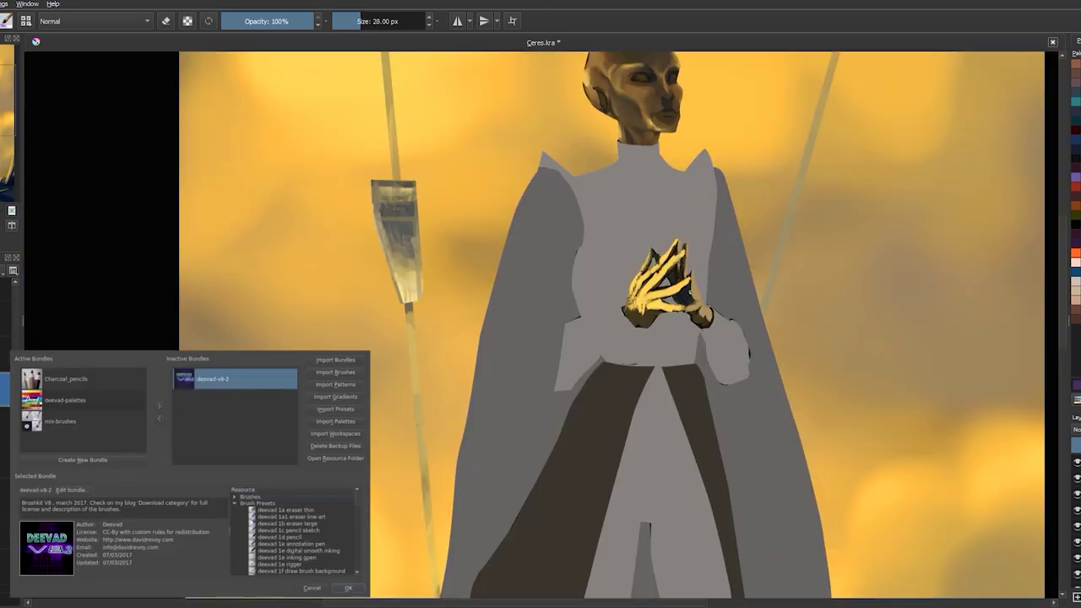
Zoom onto the hands and paint sampled peach along the back finger and right hand's finger.
{"action": "key", "text": "plus"}
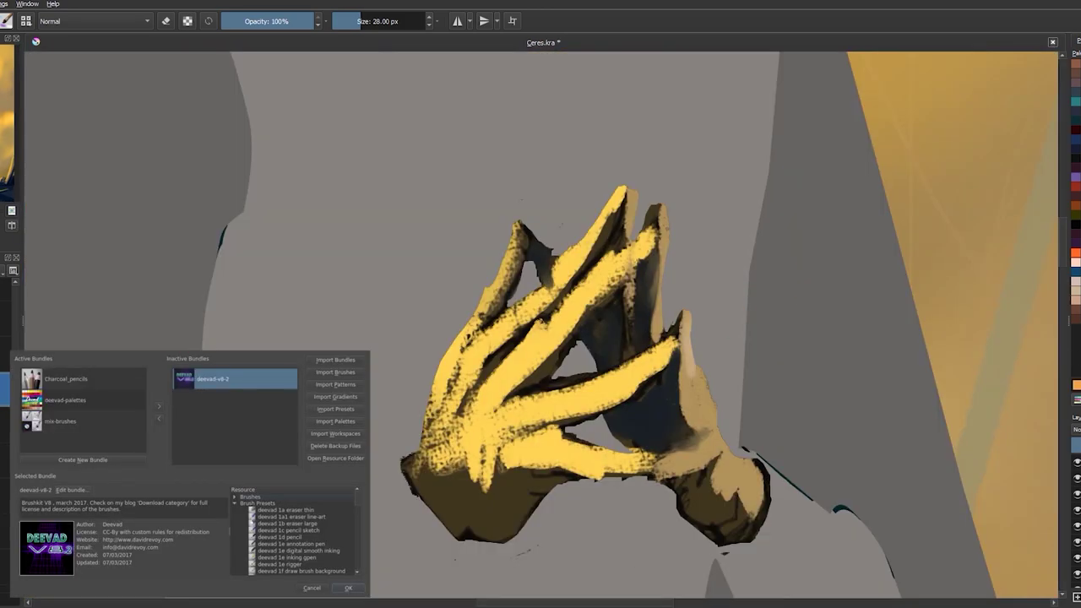
{"action": "left_click", "coordinate": [673, 347], "text": "ctrl"}
{"action": "mouse_move", "coordinate": [661, 331]}
{"action": "left_mouse_down"}
{"action": "mouse_move", "coordinate": [657, 213]}
{"action": "mouse_move", "coordinate": [655, 354]}
{"action": "left_mouse_up"}
{"action": "key", "text": "bracketleft"}
{"action": "mouse_move", "coordinate": [669, 470]}
{"action": "left_mouse_down"}
{"action": "mouse_move", "coordinate": [715, 441]}
{"action": "mouse_move", "coordinate": [689, 457]}
{"action": "mouse_move", "coordinate": [701, 364]}
{"action": "mouse_move", "coordinate": [676, 387]}
{"action": "left_mouse_up"}
{"action": "left_click", "coordinate": [701, 423], "text": "ctrl"}
{"action": "key", "text": "bracketleft"}
{"action": "key", "text": "bracketleft"}
{"action": "key", "text": "bracketleft"}
{"action": "key", "text": "bracketleft"}
Paint brown over the right hand's shadow and knuckle speck, then lighten the knuckle shading.
{"action": "key", "text": "minus"}
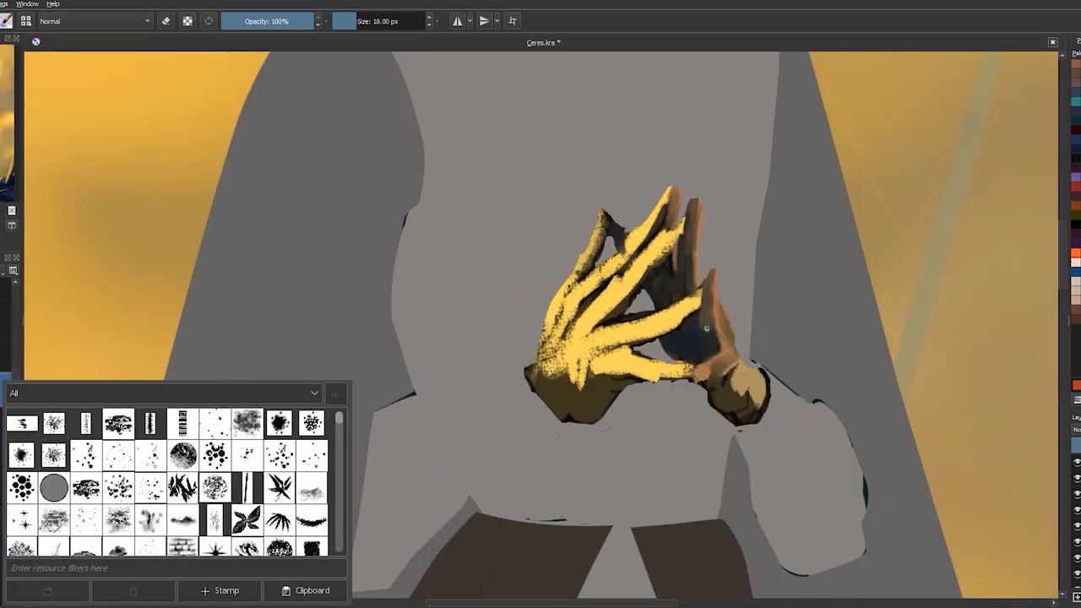
{"action": "left_click_drag", "start_coordinate": [700, 329], "coordinate": [715, 348]}
{"action": "left_click", "coordinate": [731, 391], "text": "ctrl"}
{"action": "left_click", "coordinate": [710, 373]}
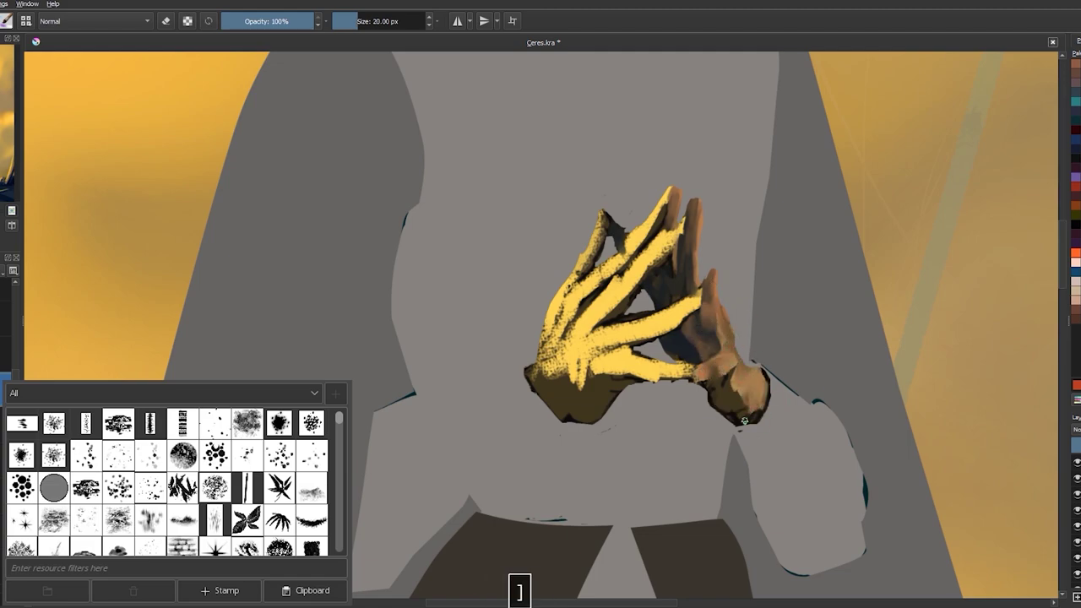
{"action": "left_click", "coordinate": [739, 397]}
{"action": "left_click", "coordinate": [712, 405], "text": "ctrl"}
{"action": "mouse_move", "coordinate": [722, 376]}
{"action": "left_mouse_down"}
{"action": "mouse_move", "coordinate": [735, 397]}
{"action": "mouse_move", "coordinate": [756, 389]}
{"action": "left_mouse_up"}
Save Ceres.kra with Ctrl+S.
{"action": "key", "text": "ctrl+s"}
{"action": "key", "text": "bracketleft"}
{"action": "key", "text": "bracketleft"}
{"action": "scroll", "coordinate": [663, 284], "scroll_direction": "down", "scroll_amount": 3}
{"action": "scroll", "coordinate": [840, 259], "scroll_direction": "up", "scroll_amount": 3}
{"action": "key", "text": "ctrl+s"}
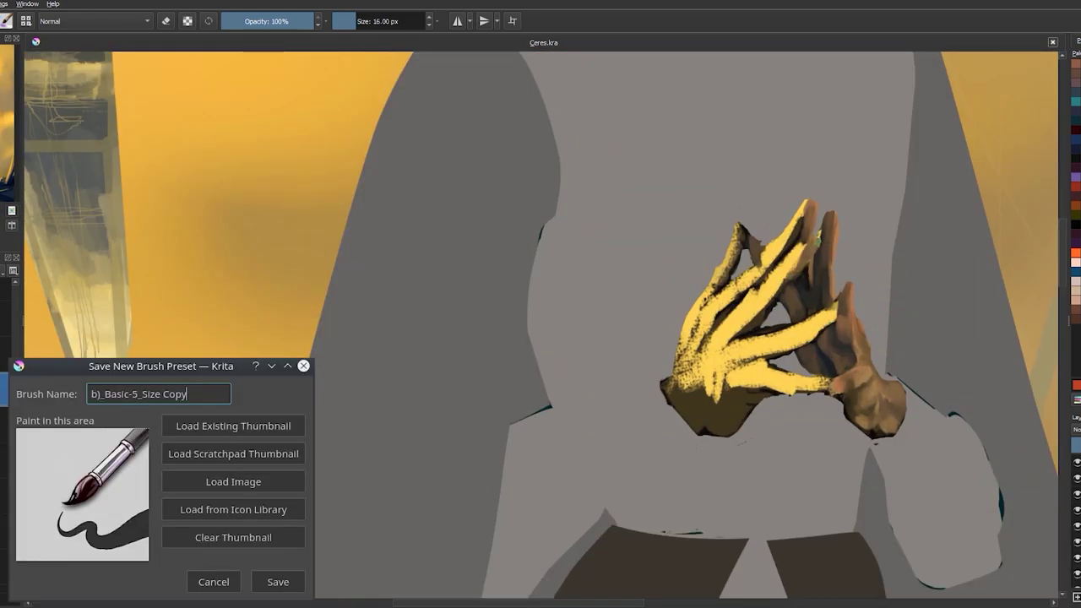
Cover the yellow fingers in brown, cancelling the Save New Brush Preset dialog.
{"action": "mouse_move", "coordinate": [786, 282]}
{"action": "left_mouse_down"}
{"action": "mouse_move", "coordinate": [706, 336]}
{"action": "mouse_move", "coordinate": [791, 242]}
{"action": "mouse_move", "coordinate": [799, 208]}
{"action": "mouse_move", "coordinate": [769, 266]}
{"action": "mouse_move", "coordinate": [794, 253]}
{"action": "left_mouse_up"}
{"action": "key", "text": "bracketleft"}
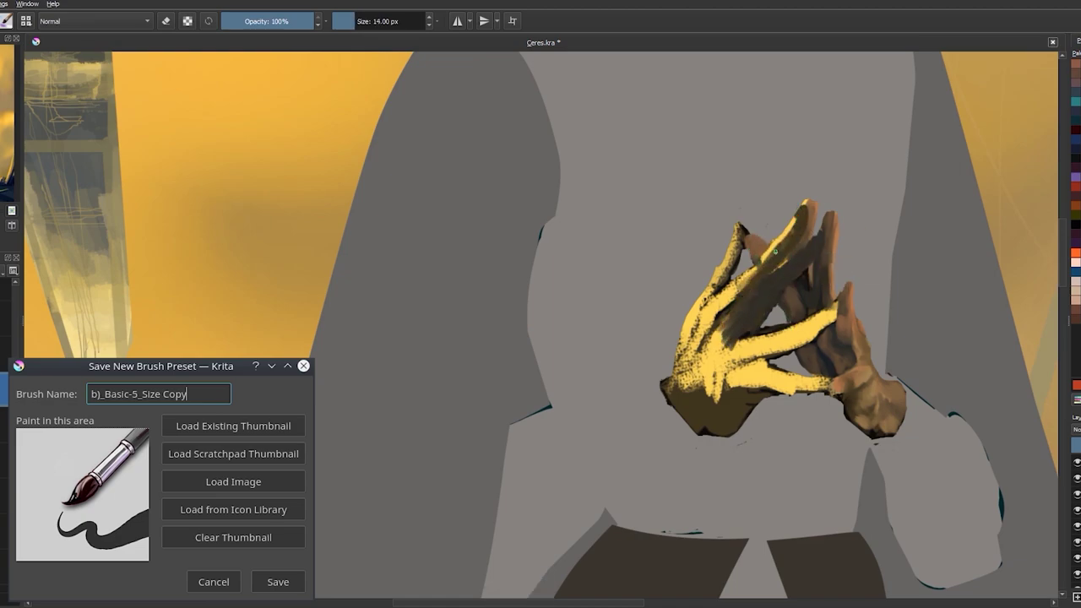
{"action": "left_click_drag", "start_coordinate": [786, 245], "coordinate": [734, 291]}
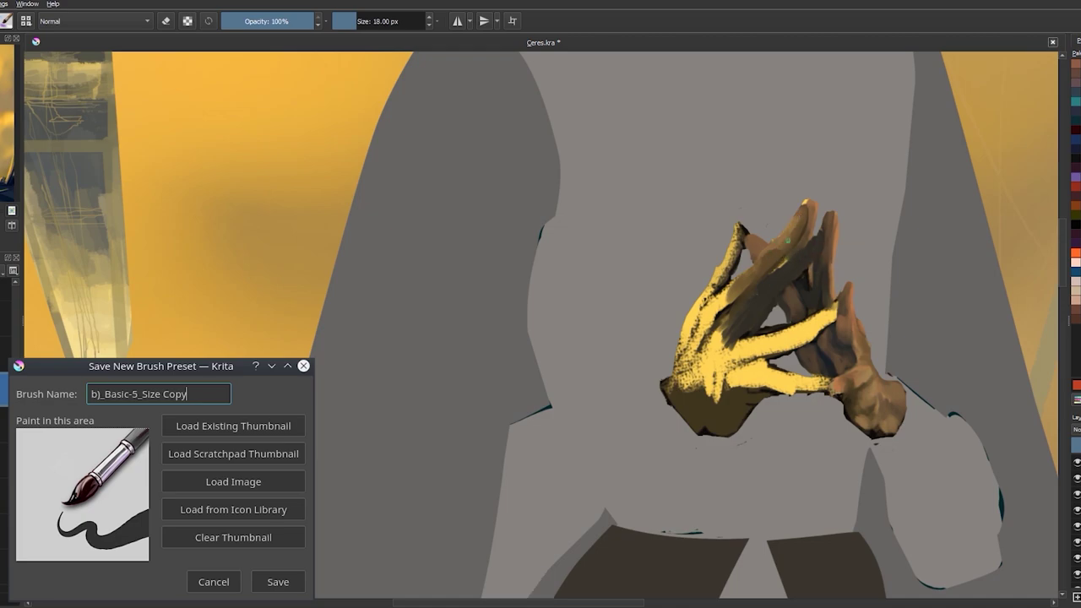
{"action": "left_click", "coordinate": [756, 218], "text": "ctrl"}
{"action": "key", "text": "Escape"}
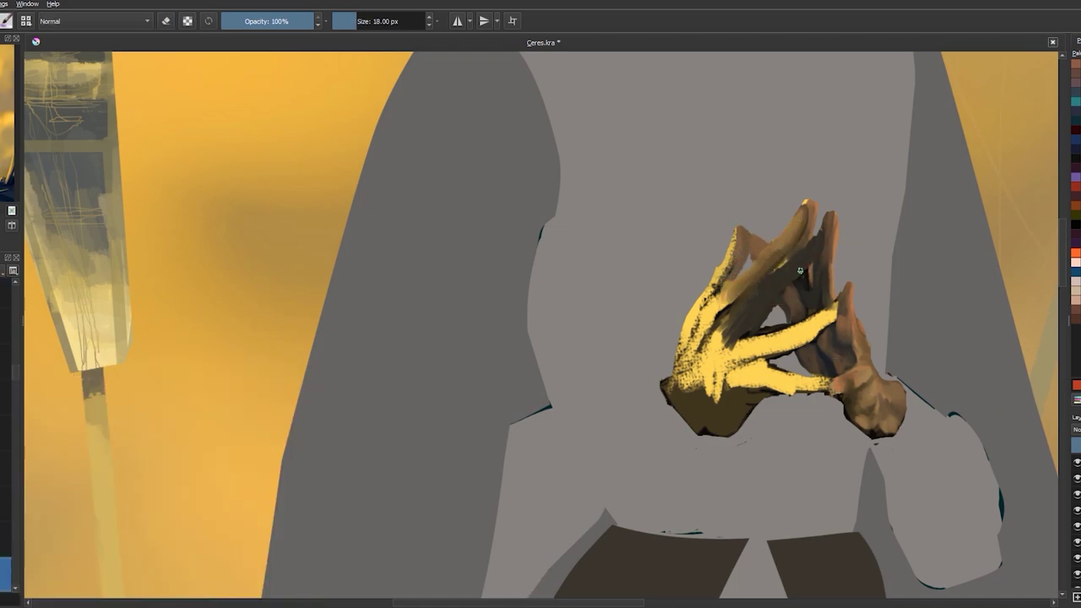
{"action": "mouse_move", "coordinate": [739, 228]}
{"action": "left_mouse_down"}
{"action": "mouse_move", "coordinate": [714, 285]}
{"action": "mouse_move", "coordinate": [752, 289]}
{"action": "mouse_move", "coordinate": [733, 270]}
{"action": "mouse_move", "coordinate": [701, 309]}
{"action": "left_mouse_up"}
{"action": "left_click_drag", "start_coordinate": [751, 258], "coordinate": [700, 335]}
{"action": "key", "text": "bracketright"}
{"action": "left_click_drag", "start_coordinate": [726, 292], "coordinate": [681, 328]}
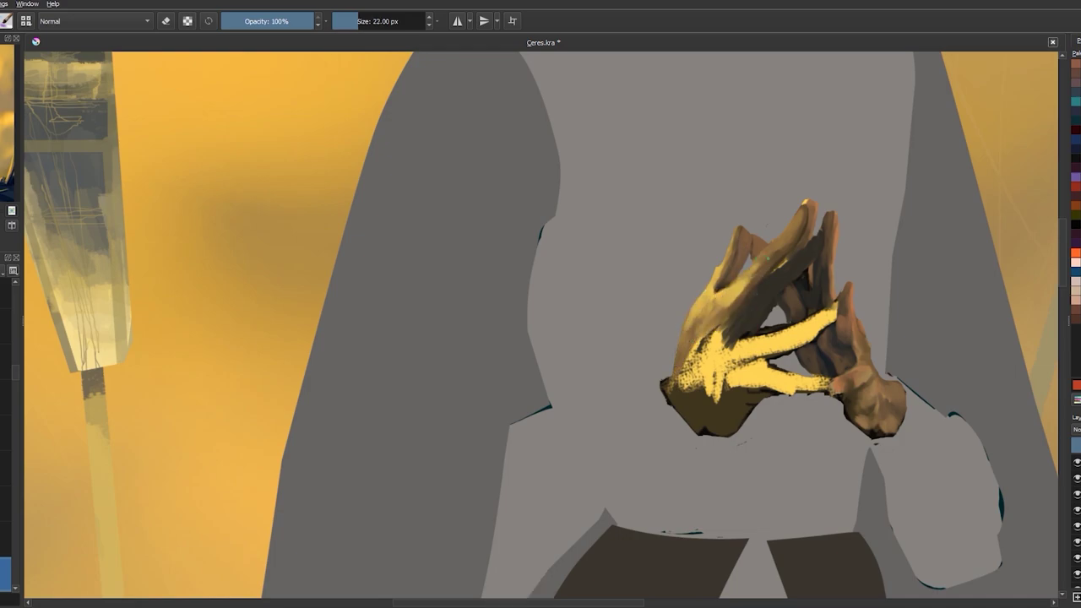
{"action": "key", "text": "bracketright"}
Smooth the left fingers in light tan-yellow and cover the yellow bands between them with brown.
{"action": "left_click_drag", "start_coordinate": [815, 238], "coordinate": [771, 279]}
{"action": "mouse_move", "coordinate": [815, 245]}
{"action": "left_mouse_down"}
{"action": "mouse_move", "coordinate": [773, 304]}
{"action": "mouse_move", "coordinate": [735, 330]}
{"action": "left_mouse_up"}
{"action": "left_click_drag", "start_coordinate": [781, 270], "coordinate": [710, 351]}
{"action": "left_click_drag", "start_coordinate": [761, 308], "coordinate": [684, 380]}
{"action": "left_click", "coordinate": [754, 331], "text": "ctrl"}
{"action": "left_click_drag", "start_coordinate": [811, 258], "coordinate": [760, 314]}
{"action": "mouse_move", "coordinate": [824, 228]}
{"action": "left_mouse_down"}
{"action": "mouse_move", "coordinate": [745, 324]}
{"action": "mouse_move", "coordinate": [834, 310]}
{"action": "mouse_move", "coordinate": [819, 325]}
{"action": "left_mouse_up"}
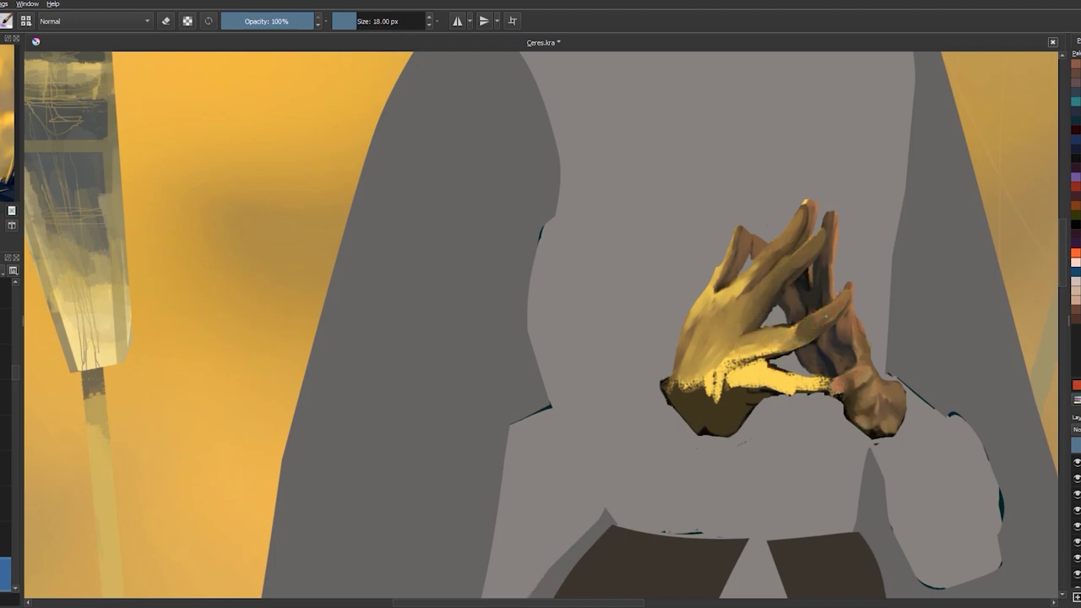
Paint brown over the palm's highlights, then add soft light yellow highlights across the palm and fingers.
{"action": "key", "text": "bracketright"}
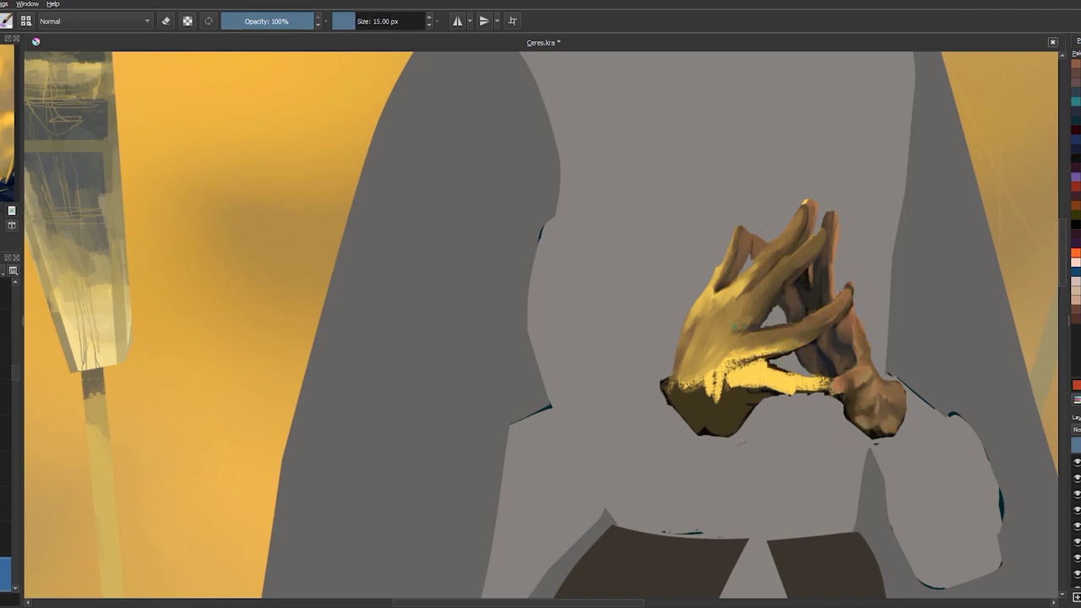
{"action": "key", "text": "bracketright"}
{"action": "key", "text": "bracketright"}
{"action": "mouse_move", "coordinate": [760, 338]}
{"action": "left_mouse_down"}
{"action": "mouse_move", "coordinate": [714, 376]}
{"action": "mouse_move", "coordinate": [761, 389]}
{"action": "mouse_move", "coordinate": [737, 372]}
{"action": "mouse_move", "coordinate": [692, 405]}
{"action": "mouse_move", "coordinate": [751, 414]}
{"action": "mouse_move", "coordinate": [832, 390]}
{"action": "left_mouse_up"}
{"action": "key", "text": "bracketleft"}
{"action": "key", "text": "bracketleft"}
{"action": "key", "text": "bracketleft"}
{"action": "key", "text": "bracketright"}
{"action": "key", "text": "bracketright"}
{"action": "key", "text": "bracketleft"}
{"action": "left_click_drag", "start_coordinate": [701, 355], "coordinate": [756, 298]}
{"action": "left_click_drag", "start_coordinate": [708, 399], "coordinate": [769, 363]}
{"action": "left_click_drag", "start_coordinate": [746, 275], "coordinate": [779, 241]}
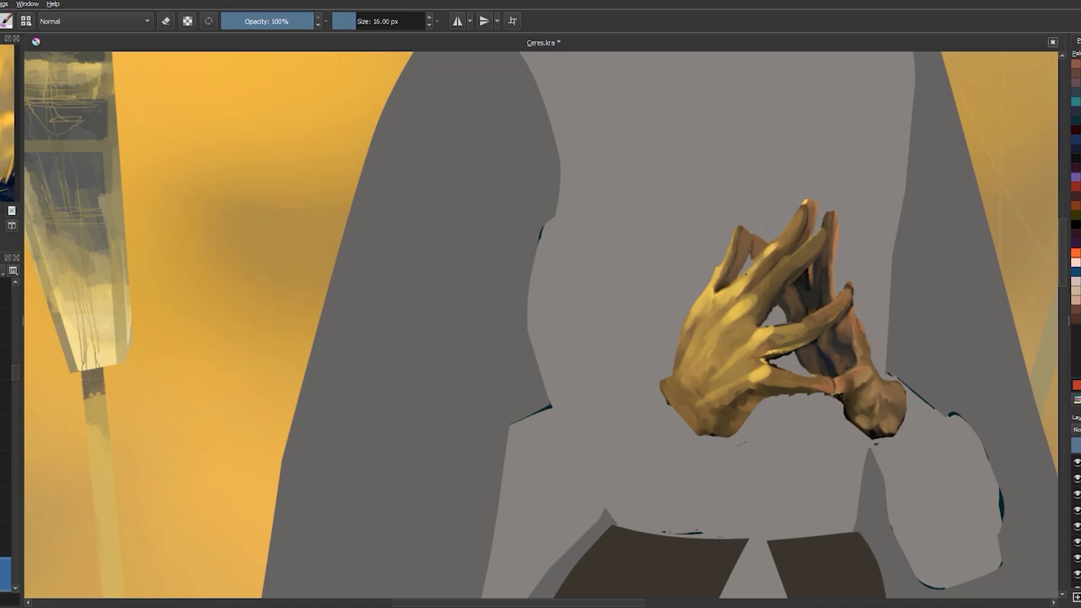
{"action": "left_click_drag", "start_coordinate": [771, 387], "coordinate": [836, 377]}
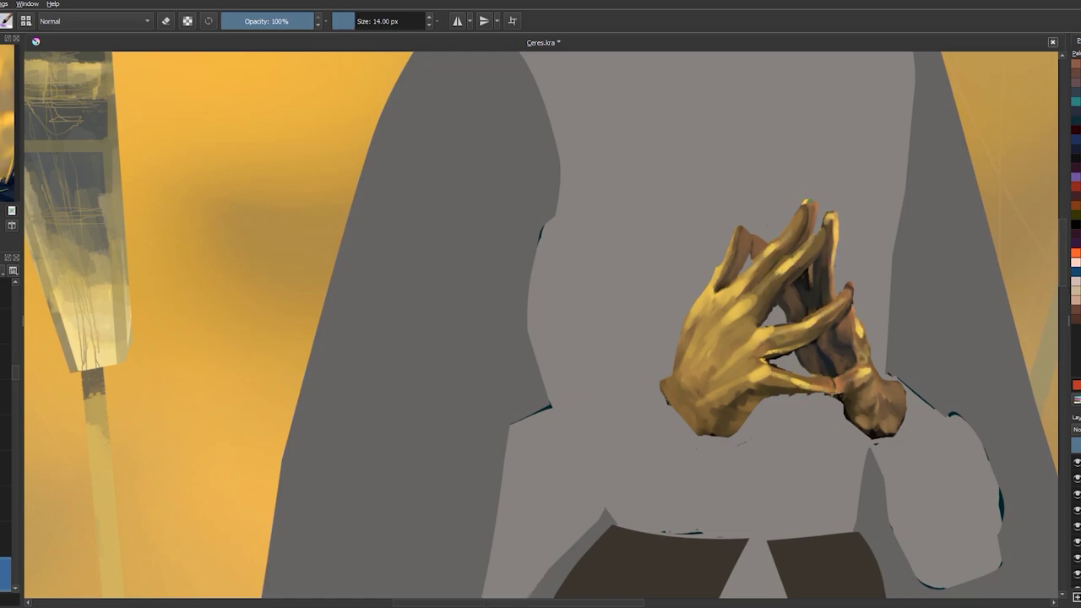
Zoom out to the whole painting and brush dark blue-grey over the robe's two front drapes.
{"action": "key", "text": "2"}
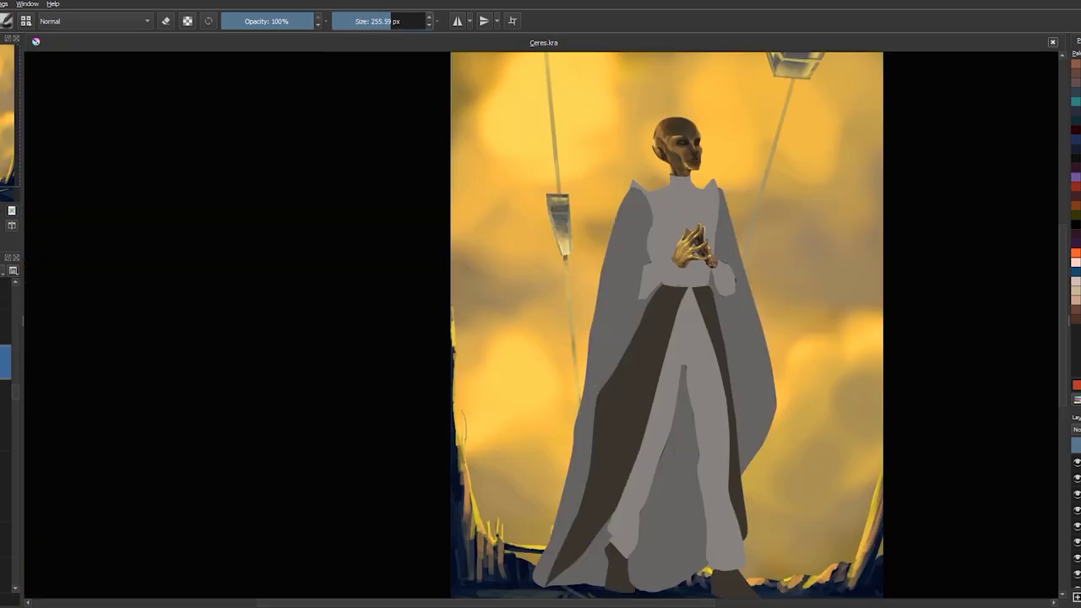
{"action": "key", "text": "minus"}
{"action": "key", "text": "plus"}
{"action": "left_click_drag", "start_coordinate": [642, 338], "coordinate": [712, 304]}
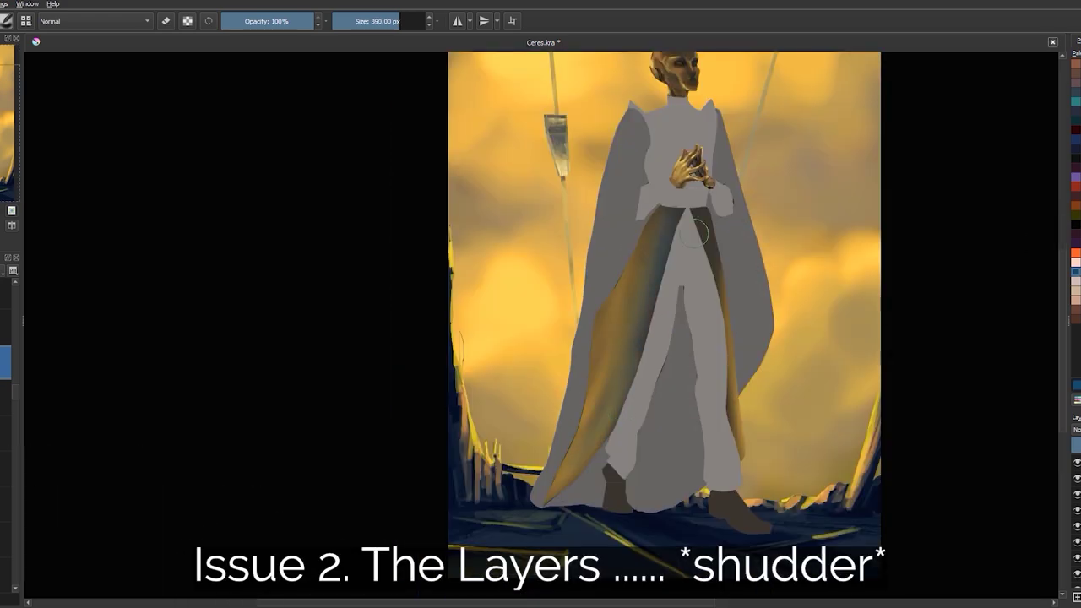
{"action": "mouse_move", "coordinate": [724, 383]}
{"action": "left_mouse_down"}
{"action": "mouse_move", "coordinate": [631, 299]}
{"action": "mouse_move", "coordinate": [613, 384]}
{"action": "mouse_move", "coordinate": [635, 258]}
{"action": "mouse_move", "coordinate": [604, 338]}
{"action": "mouse_move", "coordinate": [722, 223]}
{"action": "left_mouse_up"}
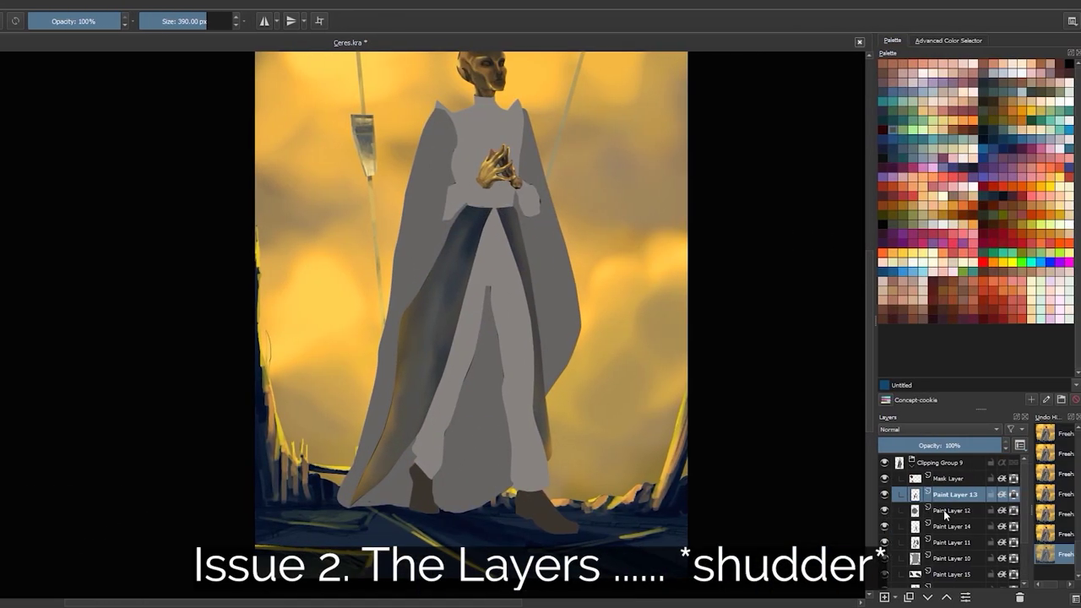
Delete Paint Layer 12 and shade the trouser legs with dark and light blue-grey strokes.
{"action": "left_click", "coordinate": [949, 505]}
{"action": "key", "text": "shift+Delete"}
{"action": "left_click_drag", "start_coordinate": [494, 253], "coordinate": [501, 411]}
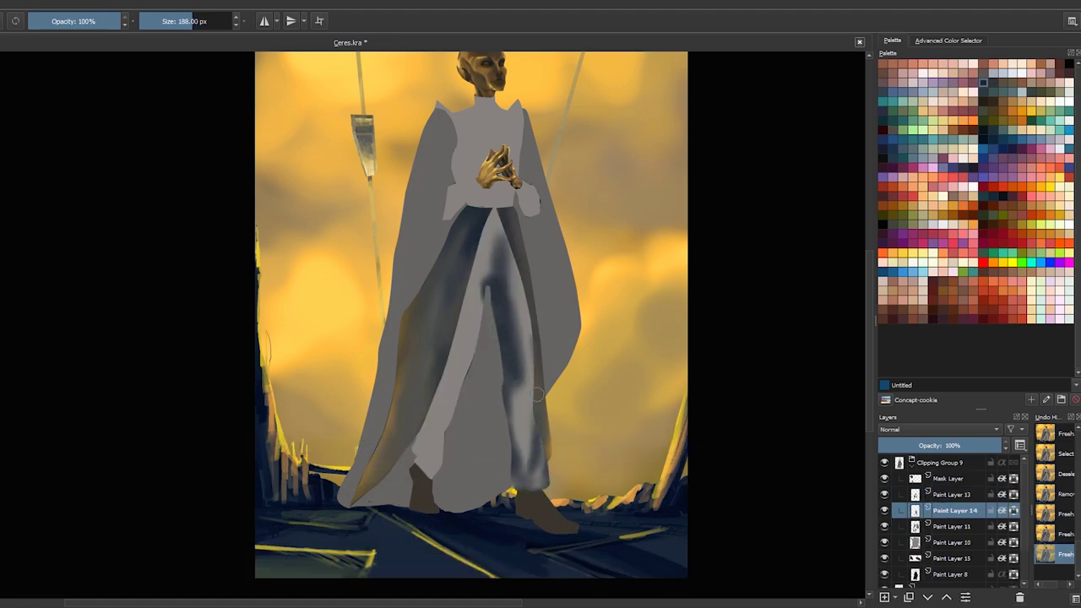
{"action": "mouse_move", "coordinate": [536, 371]}
{"action": "left_mouse_down"}
{"action": "mouse_move", "coordinate": [502, 240]}
{"action": "mouse_move", "coordinate": [433, 397]}
{"action": "mouse_move", "coordinate": [444, 448]}
{"action": "mouse_move", "coordinate": [429, 433]}
{"action": "mouse_move", "coordinate": [510, 298]}
{"action": "mouse_move", "coordinate": [524, 454]}
{"action": "mouse_move", "coordinate": [485, 246]}
{"action": "mouse_move", "coordinate": [509, 231]}
{"action": "left_mouse_up"}
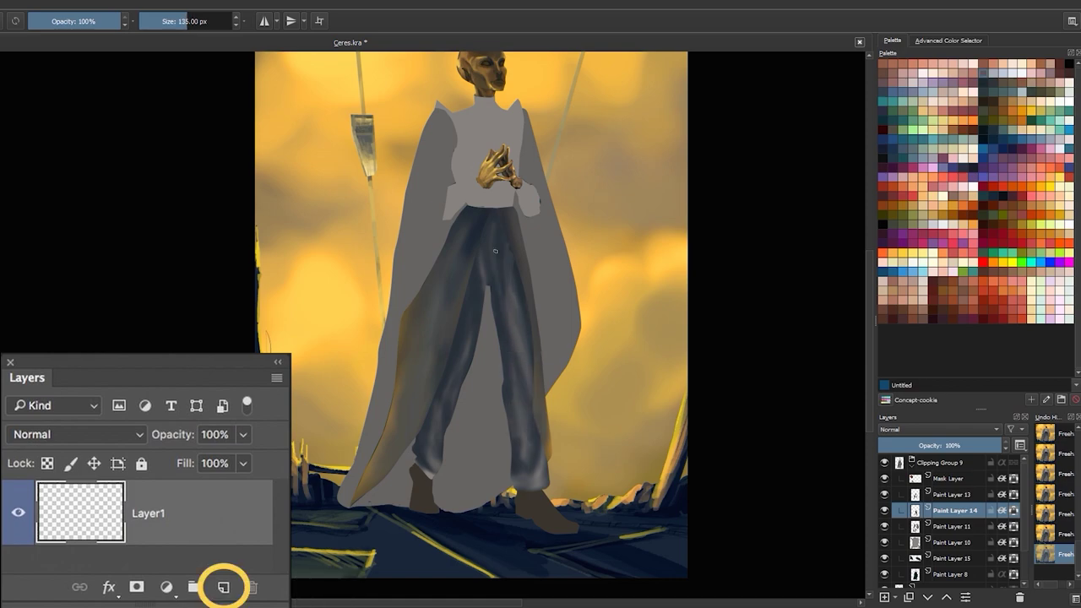
{"action": "key", "text": "ctrl"}
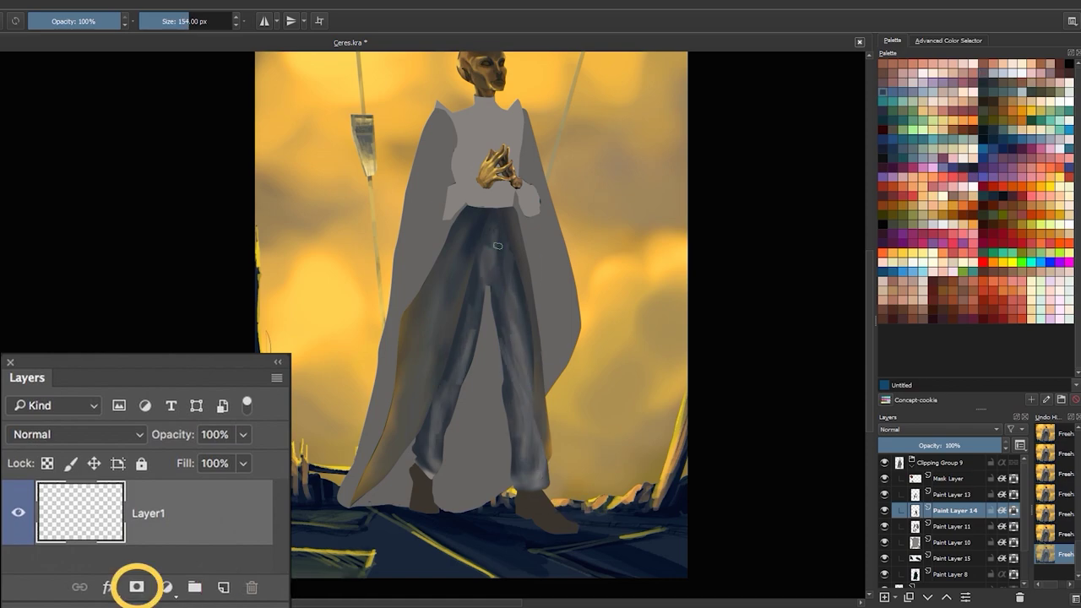
{"action": "left_click", "coordinate": [550, 427]}
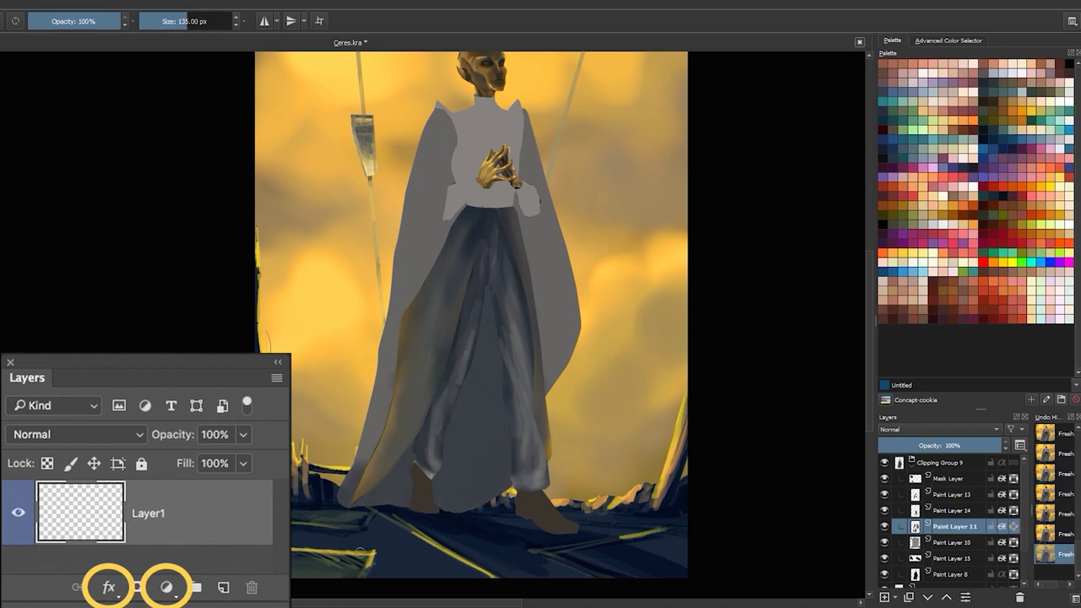
{"action": "mouse_move", "coordinate": [463, 397]}
{"action": "left_mouse_down"}
{"action": "mouse_move", "coordinate": [437, 402]}
{"action": "mouse_move", "coordinate": [473, 487]}
{"action": "mouse_move", "coordinate": [477, 432]}
{"action": "mouse_move", "coordinate": [485, 467]}
{"action": "left_mouse_up"}
On Paint Layer 10, brush a dark grey stroke across the shirt and sample a shirt grey.
{"action": "left_click", "coordinate": [524, 417]}
{"action": "key", "text": "ctrl+z"}
{"action": "scroll", "coordinate": [524, 416], "scroll_direction": "up", "scroll_amount": 3}
{"action": "key", "text": "bracketleft"}
{"action": "key", "text": "bracketleft"}
{"action": "key", "text": "bracketleft"}
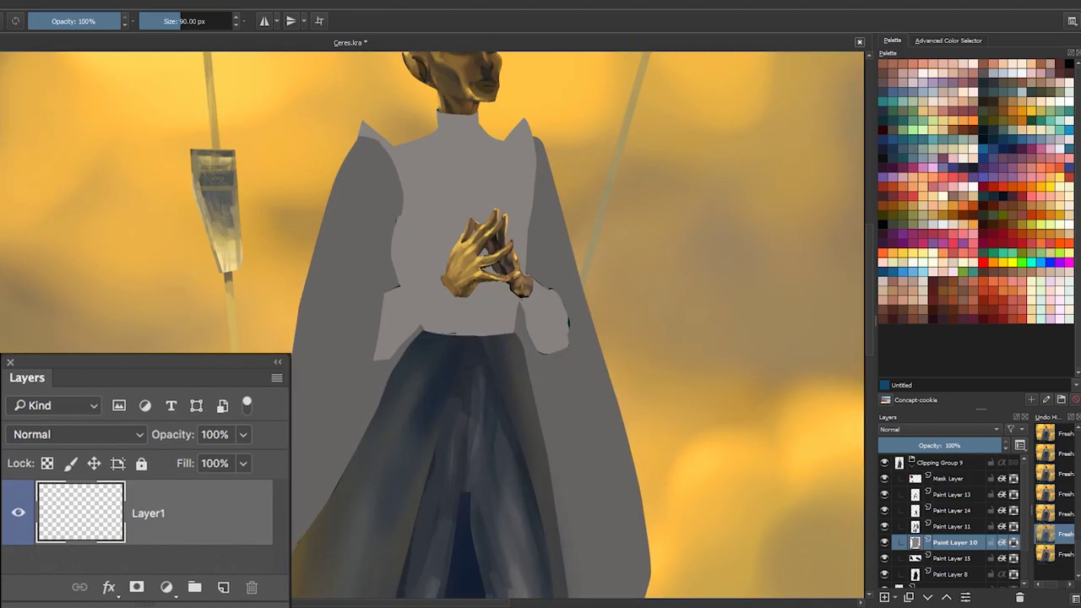
{"action": "mouse_move", "coordinate": [398, 209]}
{"action": "left_mouse_down"}
{"action": "mouse_move", "coordinate": [440, 256]}
{"action": "mouse_move", "coordinate": [469, 331]}
{"action": "left_mouse_up"}
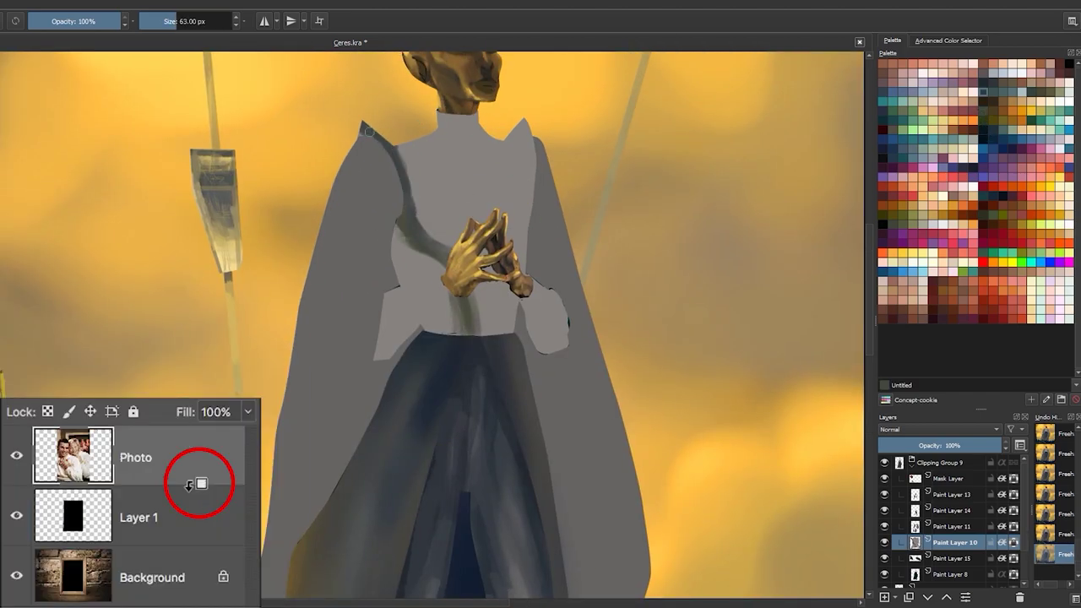
{"action": "key", "text": "bracketleft"}
{"action": "left_click", "coordinate": [397, 156], "text": "ctrl"}
Soften the shirt's upper left with grey and pick a light grey from the cuff.
{"action": "left_click_drag", "start_coordinate": [446, 238], "coordinate": [428, 128]}
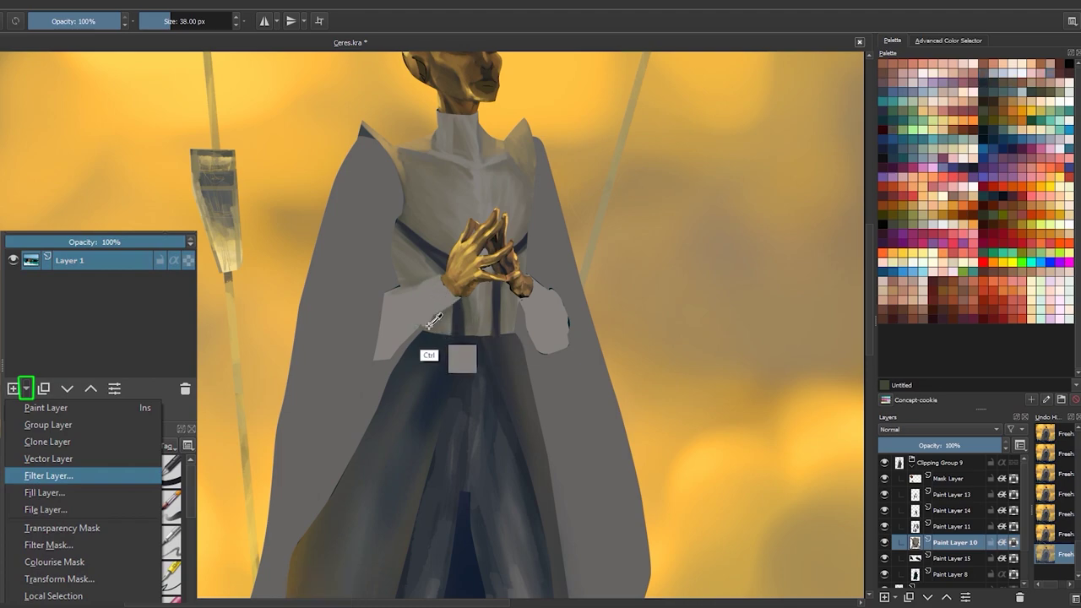
{"action": "left_click", "coordinate": [439, 289], "text": "ctrl"}
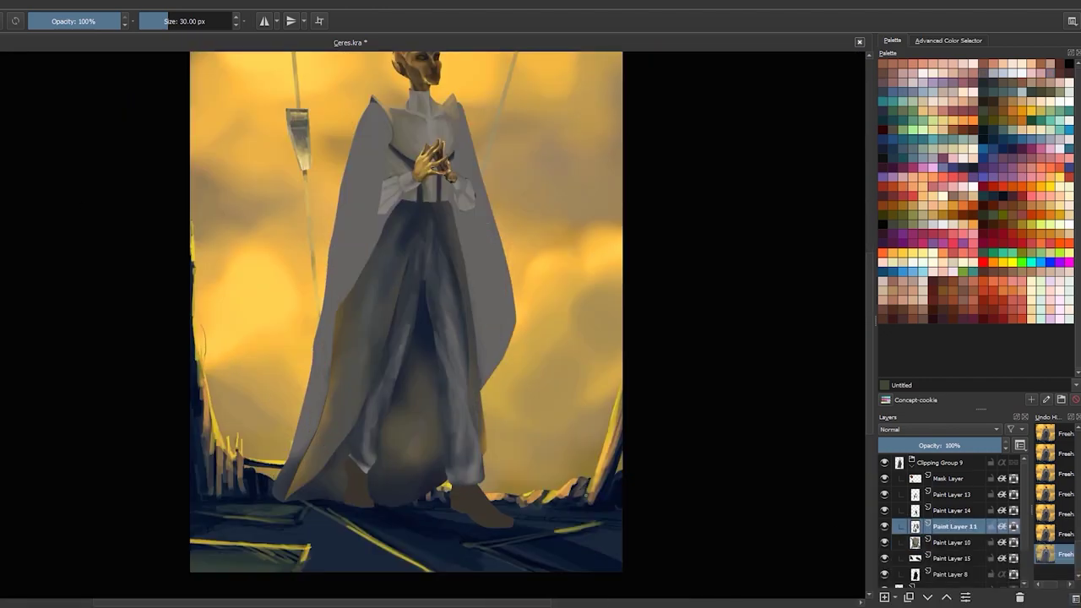
{"action": "key", "text": "bracketright"}
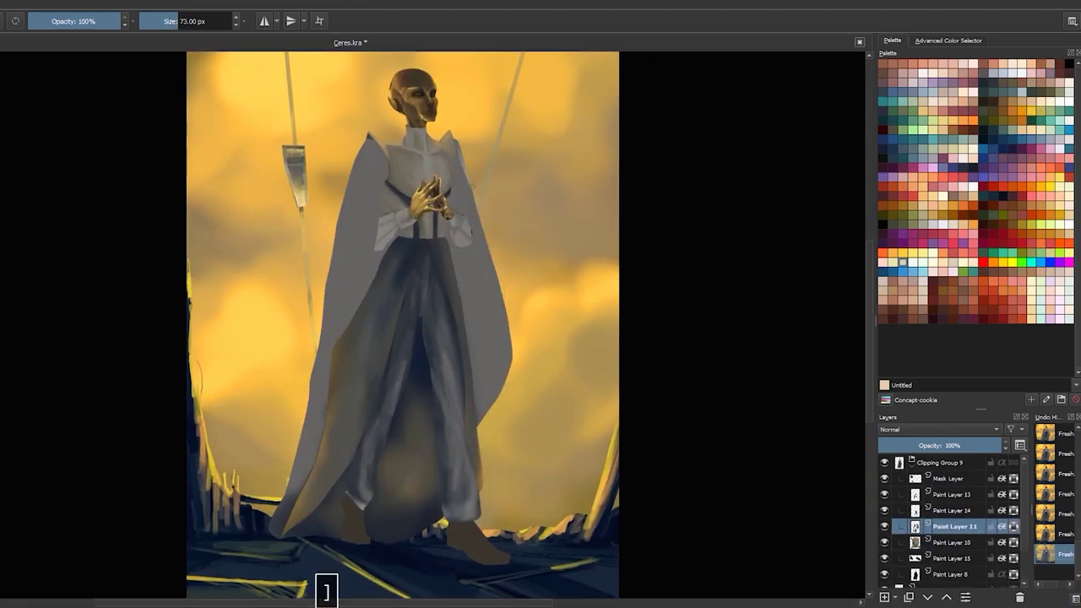
{"action": "key", "text": "bracketright"}
{"action": "key", "text": "bracketright"}
Try a light yellow stroke on the cloak's right edge, undo it, and pick a dark tone near the hand.
{"action": "left_click", "coordinate": [532, 295], "text": "ctrl"}
{"action": "left_click_drag", "start_coordinate": [486, 219], "coordinate": [494, 397]}
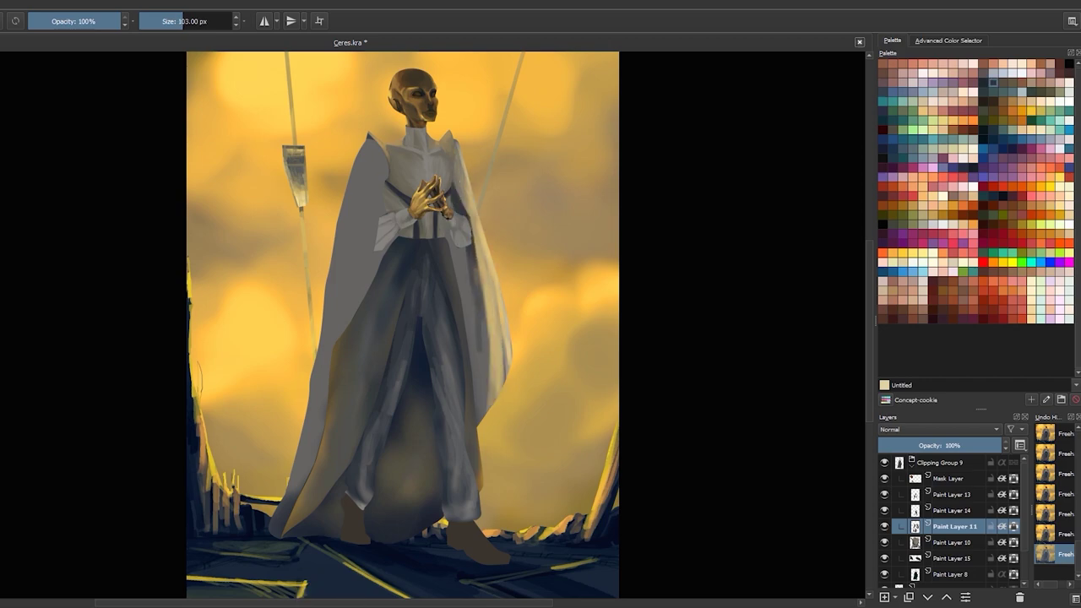
{"action": "key", "text": "ctrl+z"}
{"action": "left_click", "coordinate": [448, 197], "text": "ctrl"}
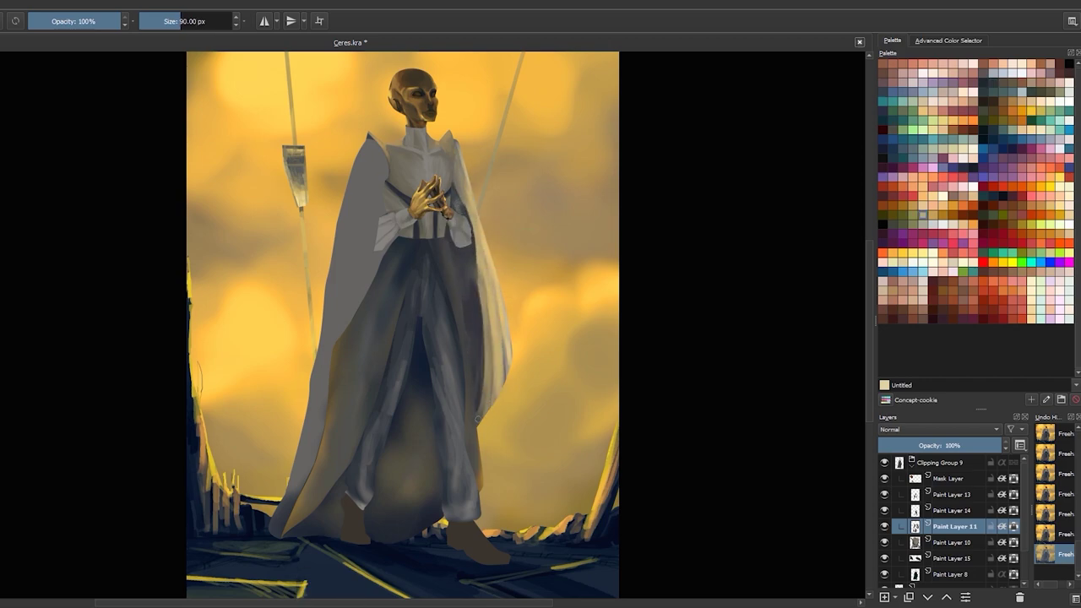
{"action": "key", "text": "bracketleft"}
{"action": "key", "text": "Page_Up"}
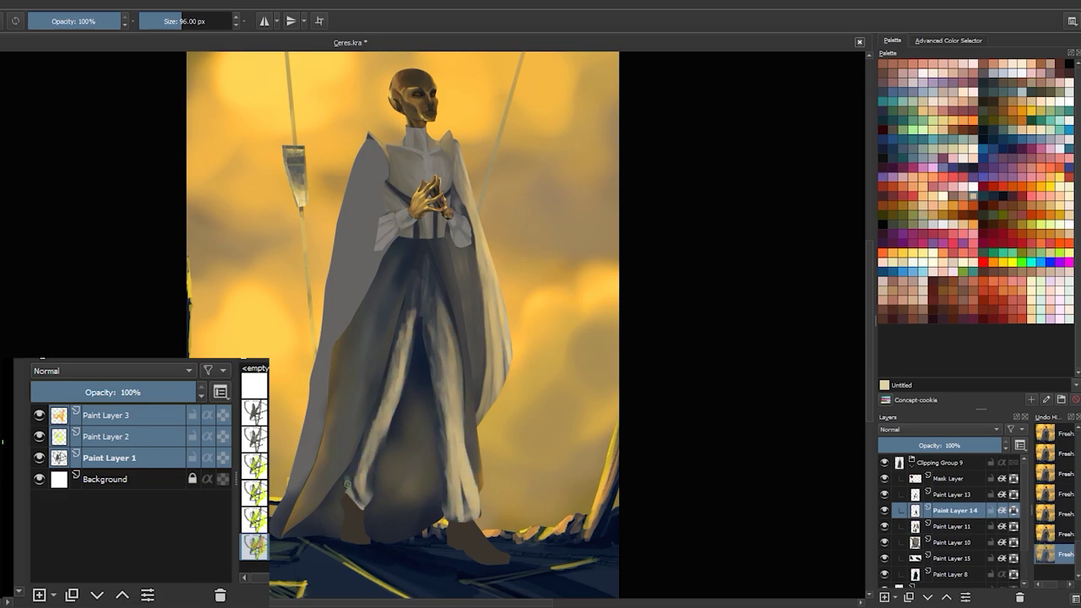
Add light highlight strokes to the right trouser leg.
{"action": "key", "text": "bracketright"}
{"action": "left_click", "coordinate": [363, 448], "text": "ctrl"}
{"action": "left_click_drag", "start_coordinate": [448, 366], "coordinate": [435, 287]}
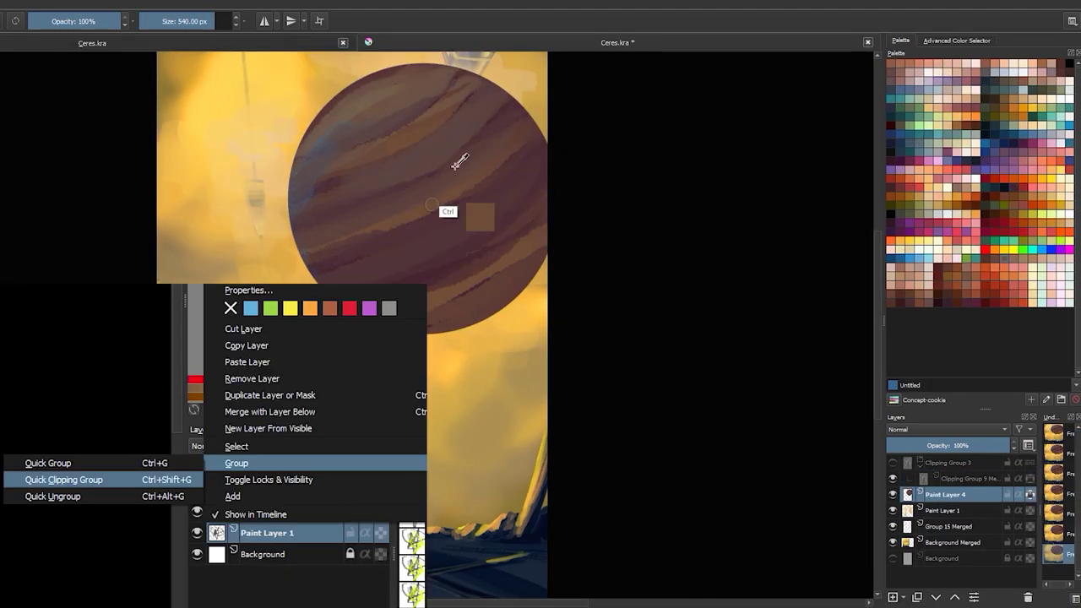
Brush light and dark stripes across the upper-right planet.
{"action": "left_click_drag", "start_coordinate": [459, 162], "coordinate": [371, 240]}
{"action": "key", "text": "bracketleft"}
{"action": "left_click_drag", "start_coordinate": [338, 194], "coordinate": [499, 93]}
{"action": "left_click_drag", "start_coordinate": [313, 254], "coordinate": [532, 135]}
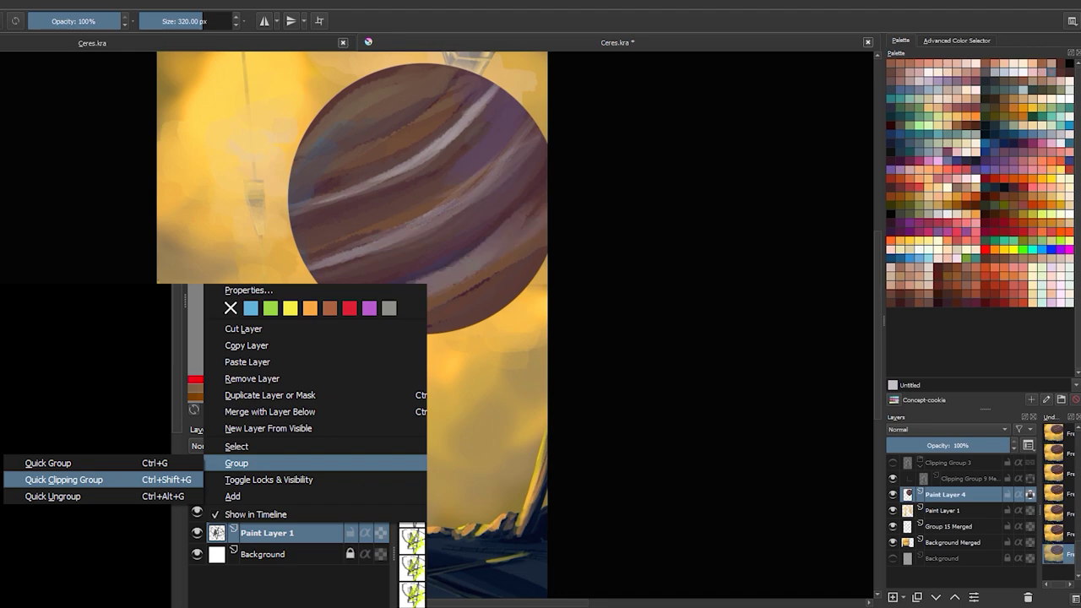
{"action": "key", "text": "bracketleft"}
{"action": "mouse_move", "coordinate": [304, 160]}
{"action": "left_mouse_down"}
{"action": "mouse_move", "coordinate": [424, 99]}
{"action": "mouse_move", "coordinate": [469, 205]}
{"action": "mouse_move", "coordinate": [460, 240]}
{"action": "left_mouse_up"}
{"action": "key", "text": "bracketright"}
Repaint the planet's bands with sampled tan and brown stripes near the red spot.
{"action": "left_click", "coordinate": [430, 209], "text": "ctrl"}
{"action": "key", "text": "bracketleft"}
{"action": "key", "text": "bracketleft"}
{"action": "left_click_drag", "start_coordinate": [506, 110], "coordinate": [364, 220]}
{"action": "left_click", "coordinate": [308, 226], "text": "ctrl"}
{"action": "left_click_drag", "start_coordinate": [312, 245], "coordinate": [507, 127]}
{"action": "left_click_drag", "start_coordinate": [473, 85], "coordinate": [355, 151]}
{"action": "key", "text": "bracketright"}
{"action": "key", "text": "bracketright"}
{"action": "key", "text": "minus"}
{"action": "left_click_drag", "start_coordinate": [540, 169], "coordinate": [405, 271]}
On a new layer, veil the planet with a large yellow haze stroke and save.
{"action": "key", "text": "Insert"}
{"action": "key", "text": "ctrl+s"}
{"action": "key", "text": "bracketright"}
{"action": "key", "text": "bracketright"}
{"action": "key", "text": "bracketright"}
{"action": "key", "text": "ctrl+z"}
{"action": "left_click_drag", "start_coordinate": [405, 253], "coordinate": [456, 169]}
{"action": "left_click", "coordinate": [486, 295], "text": "ctrl"}
{"action": "key", "text": "bracketright"}
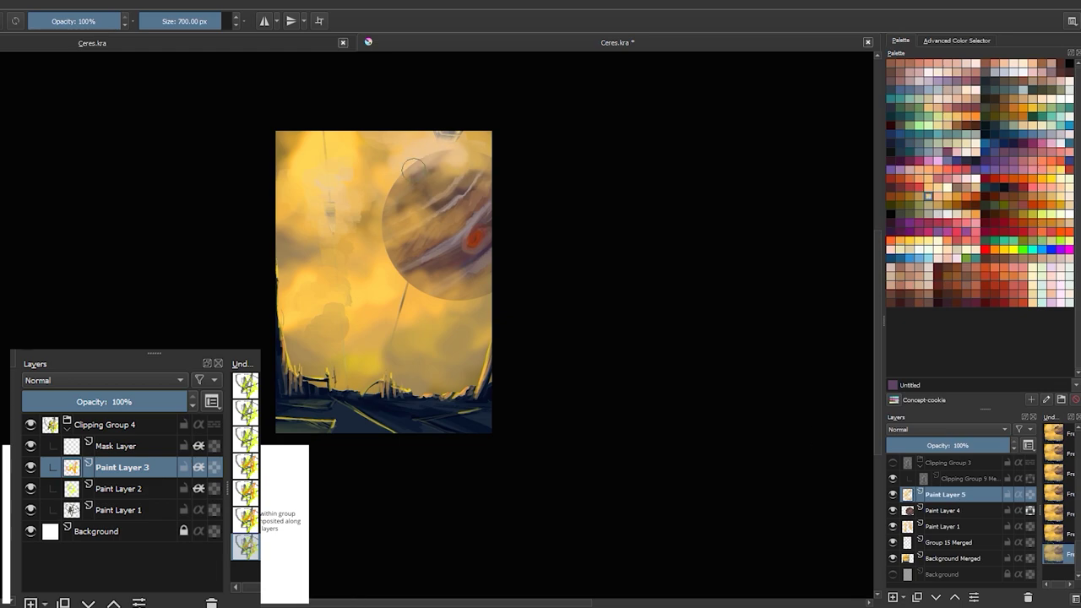
{"action": "left_click_drag", "start_coordinate": [397, 254], "coordinate": [456, 168]}
{"action": "key", "text": "ctrl+z"}
{"action": "left_click_drag", "start_coordinate": [397, 270], "coordinate": [473, 169]}
Merge Paint Layer 5 into the planet layer, remove Paint Layer 1, and adjust Levels.
{"action": "key", "text": "ctrl+e"}
{"action": "key", "text": "shift+Delete"}
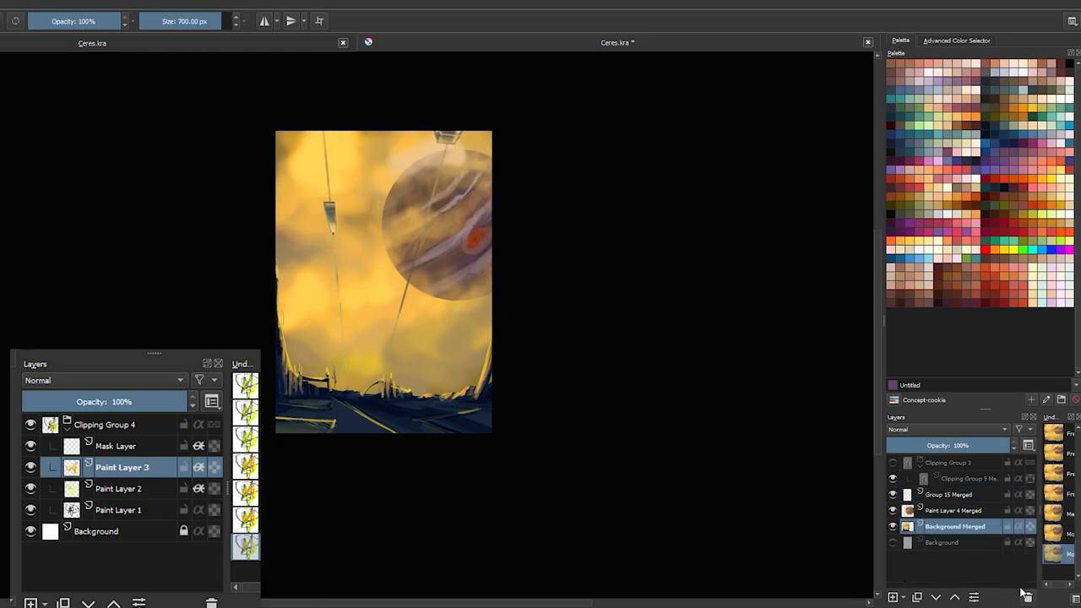
{"action": "key", "text": "ctrl+l"}
{"action": "left_click_drag", "start_coordinate": [740, 324], "coordinate": [864, 321]}
Fill the circular selection with palette brown and streak it with darker strokes.
{"action": "key", "text": "Return"}
{"action": "key", "text": "plus"}
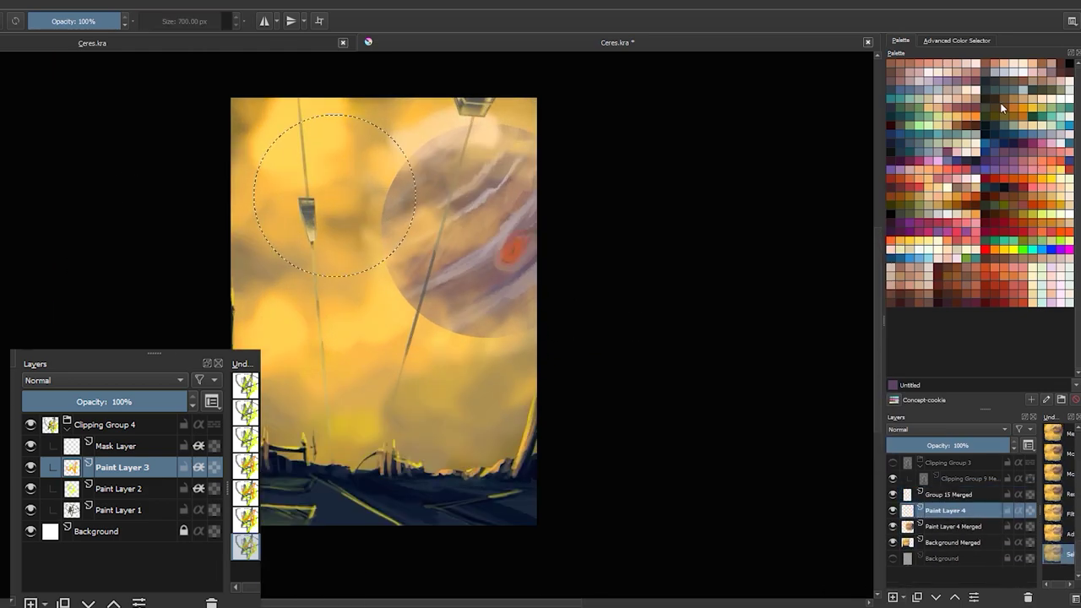
{"action": "left_click", "coordinate": [1045, 97]}
{"action": "key", "text": "BackSpace"}
{"action": "key", "text": "bracketleft"}
{"action": "key", "text": "bracketleft"}
{"action": "key", "text": "bracketleft"}
{"action": "left_click_drag", "start_coordinate": [270, 211], "coordinate": [405, 203]}
{"action": "left_click", "coordinate": [374, 225], "text": "ctrl"}
{"action": "left_click_drag", "start_coordinate": [262, 152], "coordinate": [397, 143]}
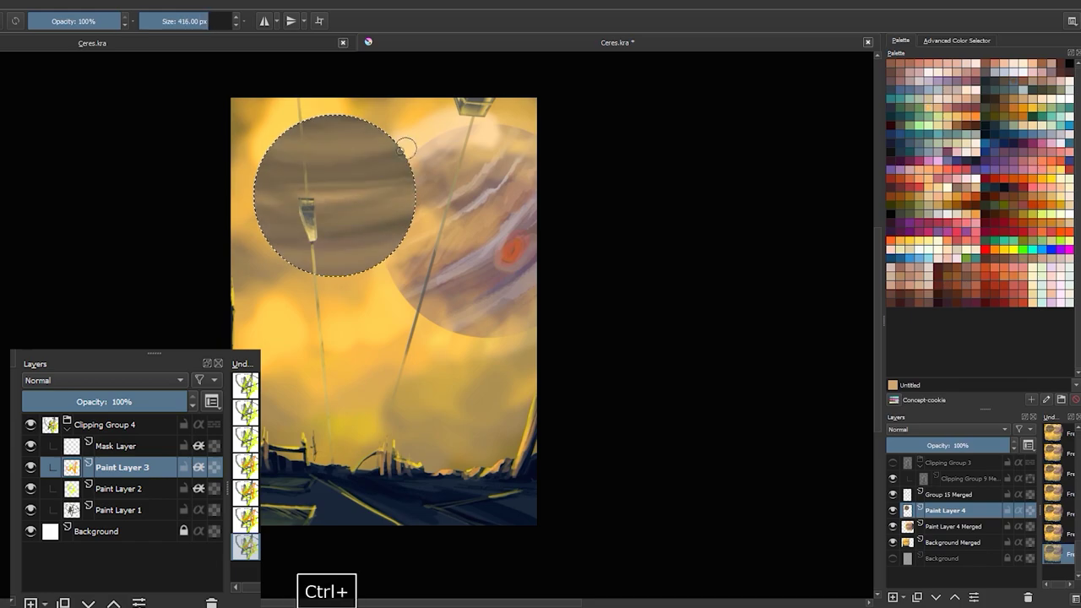
{"action": "left_click_drag", "start_coordinate": [347, 169], "coordinate": [414, 186]}
{"action": "key", "text": "bracketright"}
{"action": "left_click_drag", "start_coordinate": [262, 203], "coordinate": [406, 219]}
Select a thin elliptical ring across the planet and paint it pale beige-peach.
{"action": "left_click_drag", "start_coordinate": [537, 229], "coordinate": [538, 230]}
{"action": "key", "text": "plus"}
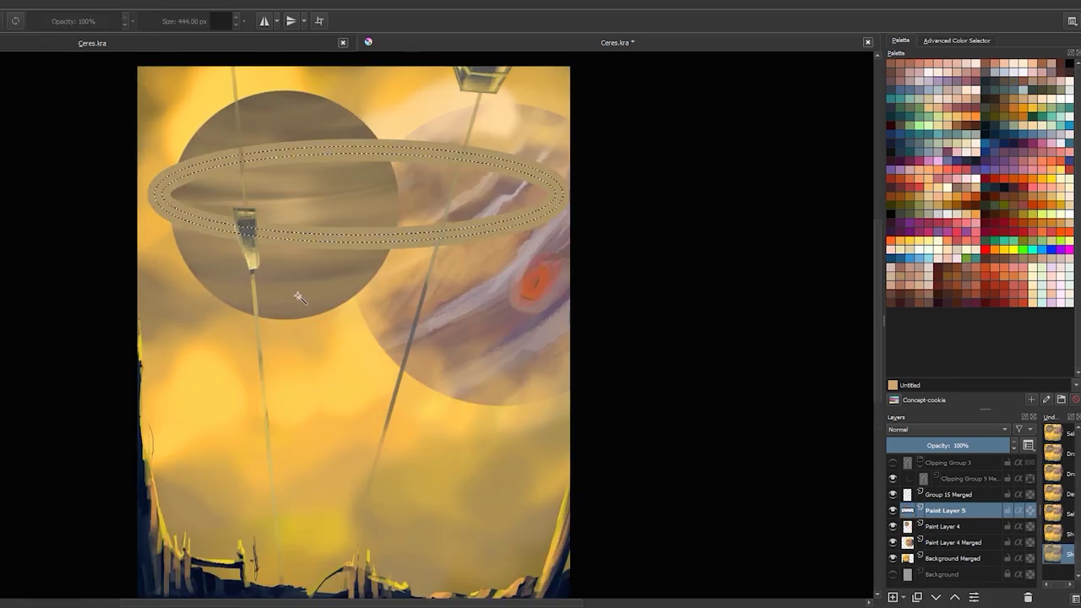
{"action": "key", "text": "bracketright"}
{"action": "key", "text": "bracketright"}
{"action": "key", "text": "bracketright"}
{"action": "left_click_drag", "start_coordinate": [160, 194], "coordinate": [345, 187]}
{"action": "key", "text": "ctrl+shift+a"}
{"action": "key", "text": "ctrl+z"}
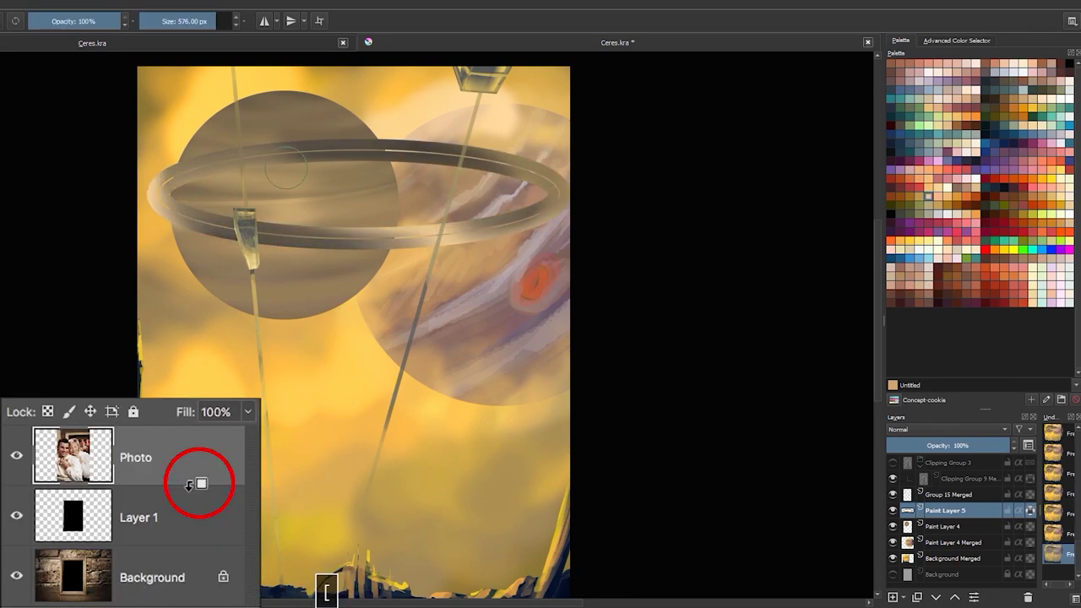
{"action": "left_click", "coordinate": [430, 125], "text": "ctrl"}
{"action": "key", "text": "bracketleft"}
{"action": "key", "text": "bracketleft"}
{"action": "key", "text": "bracketleft"}
Transform the planet and ring layers, rotating and shifting them into place.
{"action": "key", "text": "Page_Down"}
{"action": "key", "text": "Return"}
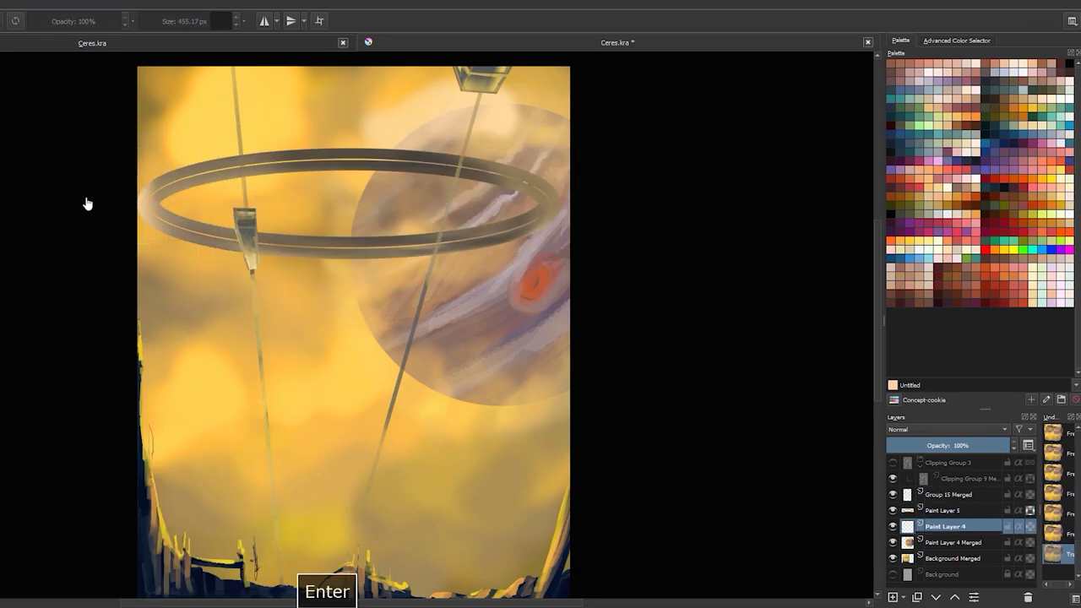
{"action": "key", "text": "Page_Up"}
{"action": "key", "text": "ctrl+t"}
{"action": "left_click_drag", "start_coordinate": [107, 148], "coordinate": [108, 214]}
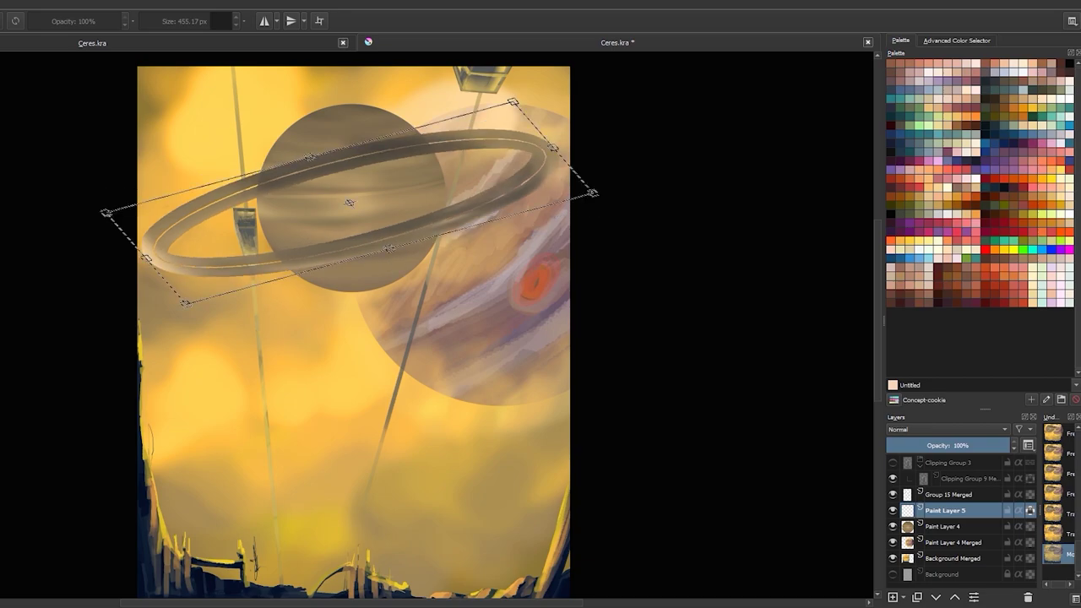
{"action": "left_click_drag", "start_coordinate": [240, 234], "coordinate": [349, 232]}
{"action": "right_click", "coordinate": [359, 208]}
{"action": "left_click", "coordinate": [419, 222]}
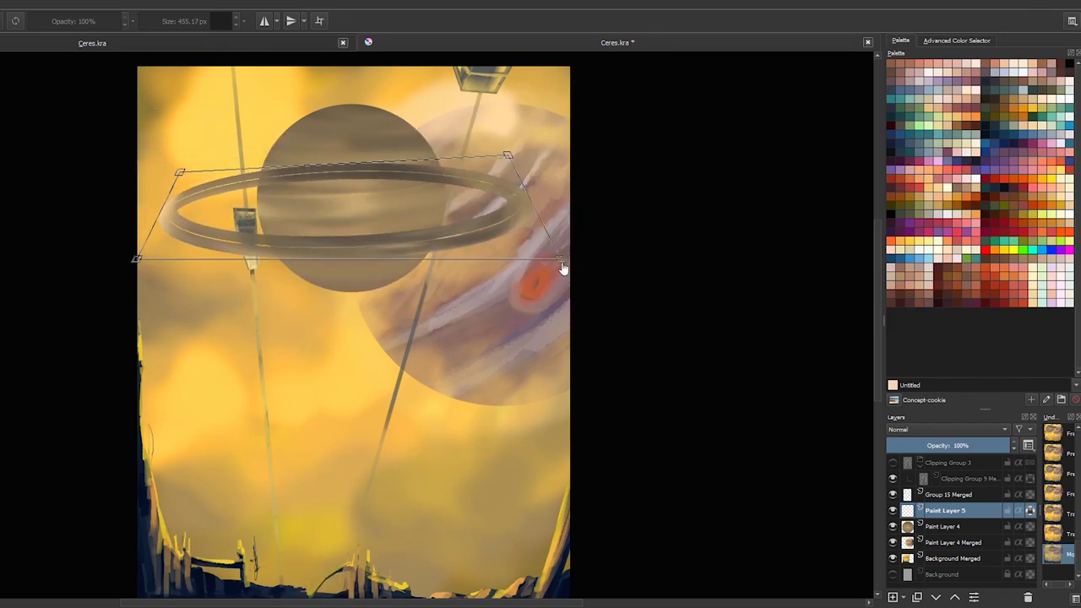
{"action": "key", "text": "Escape"}
{"action": "right_click", "coordinate": [434, 225]}
{"action": "key", "text": "ctrl+z"}
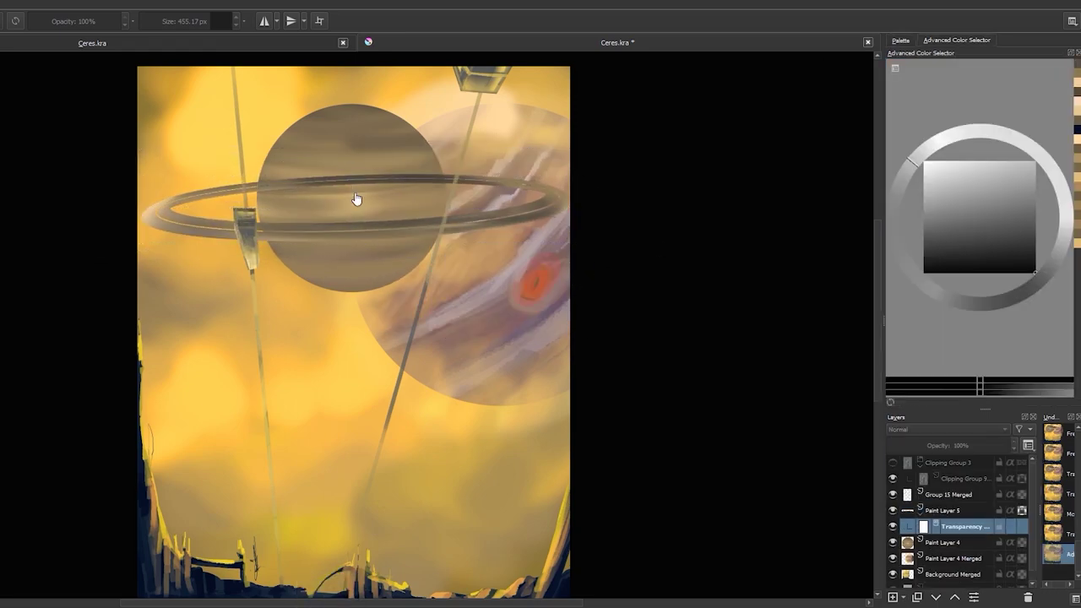
Shrink the planet, then rotate and shrink the ring so it tilts around it.
{"action": "left_click", "coordinate": [943, 510]}
{"action": "key", "text": "ctrl+t"}
{"action": "key", "text": "Return"}
{"action": "left_click", "coordinate": [963, 526]}
{"action": "key", "text": "b"}
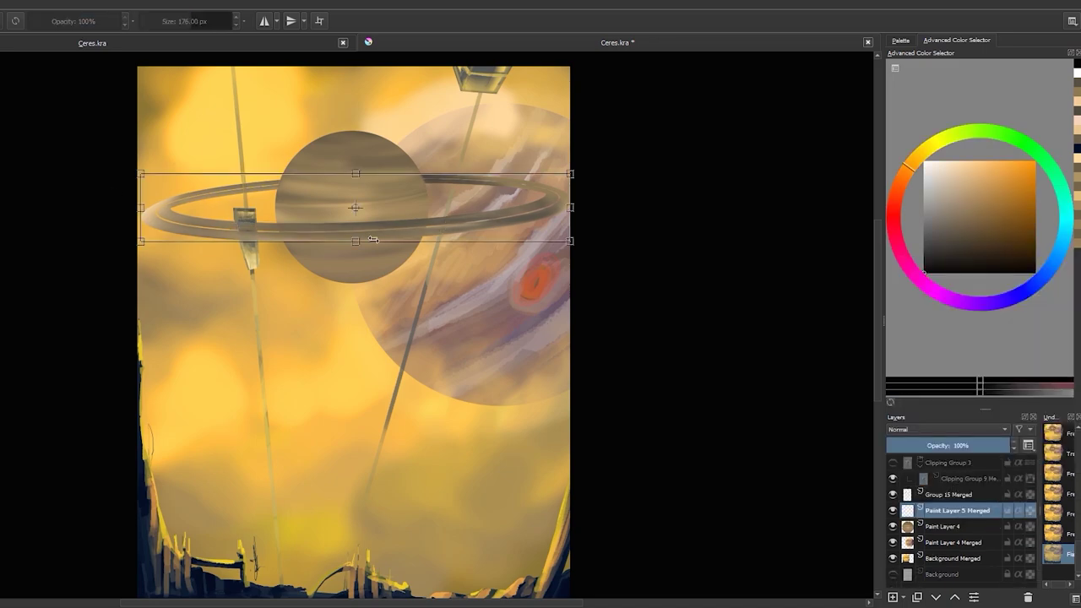
{"action": "left_click_drag", "start_coordinate": [355, 209], "coordinate": [541, 253]}
{"action": "key", "text": "minus"}
{"action": "left_click_drag", "start_coordinate": [567, 188], "coordinate": [407, 182]}
Apply a Levels adjustment raising the output black level to brighten the scene.
{"action": "key", "text": "bracketright"}
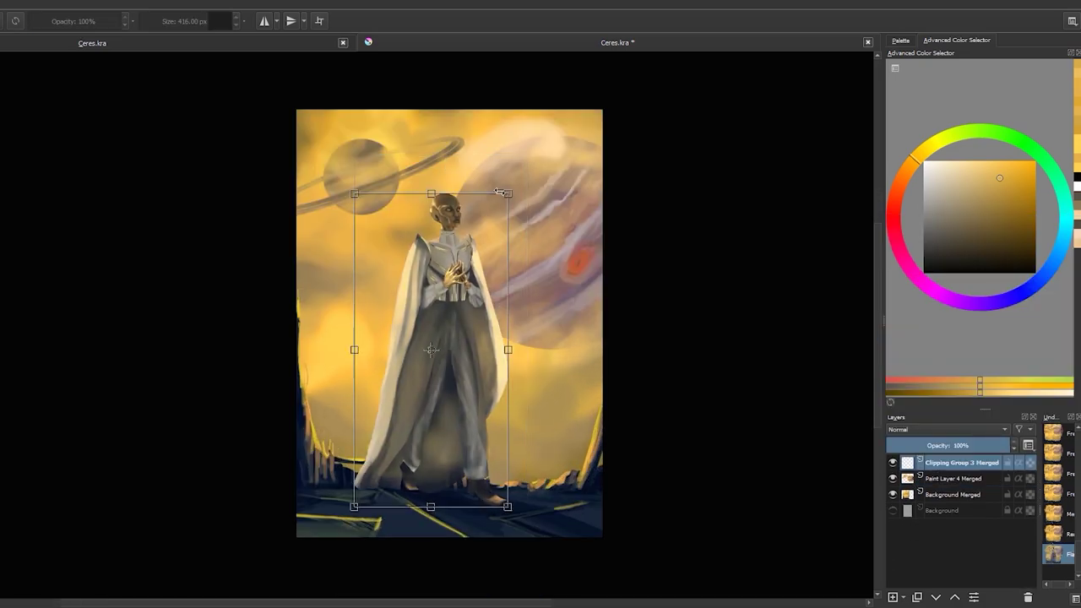
{"action": "key", "text": "ctrl+l"}
{"action": "left_click_drag", "start_coordinate": [595, 361], "coordinate": [635, 361]}
{"action": "left_click_drag", "start_coordinate": [738, 315], "coordinate": [723, 314]}
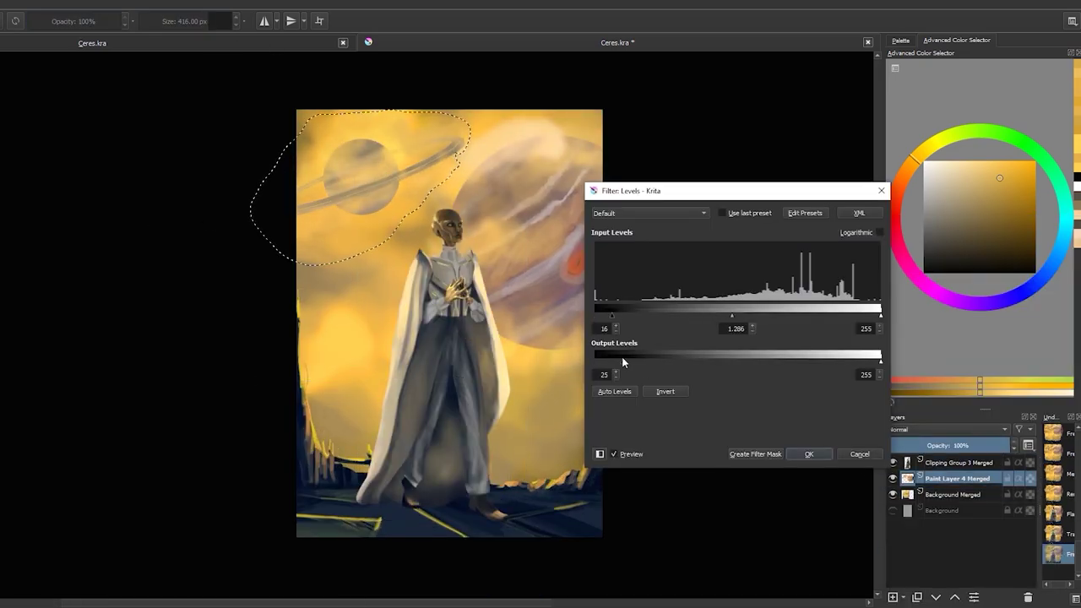
{"action": "left_click", "coordinate": [809, 453]}
Add a new paint layer and brush orange light along the left edge.
{"action": "left_click", "coordinate": [893, 597]}
{"action": "key", "text": "b"}
{"action": "key", "text": "ctrl+shift+a"}
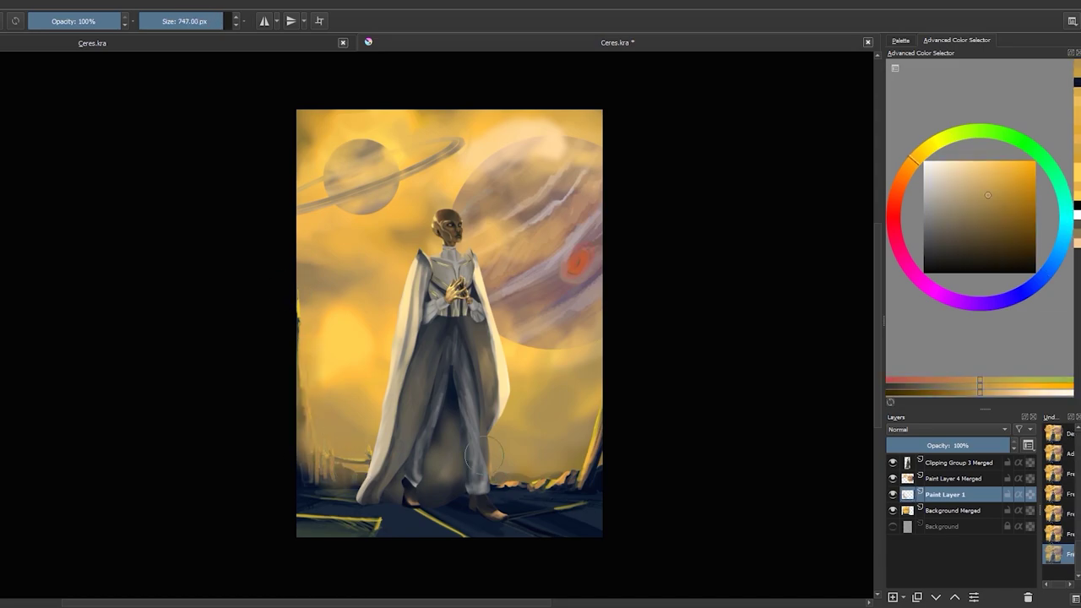
{"action": "mouse_move", "coordinate": [304, 355]}
{"action": "left_mouse_down"}
{"action": "mouse_move", "coordinate": [321, 482]}
{"action": "mouse_move", "coordinate": [307, 403]}
{"action": "left_mouse_up"}
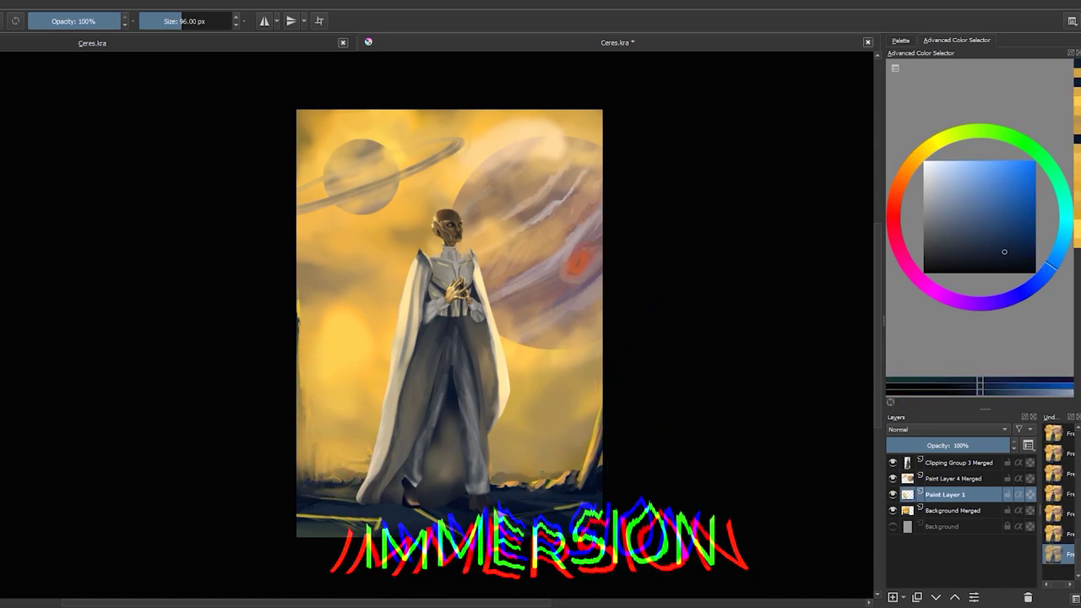
Merge the selected layers into Clipping Group 3 Merged and set the Levels white point to 218.
{"action": "left_click", "coordinate": [954, 462]}
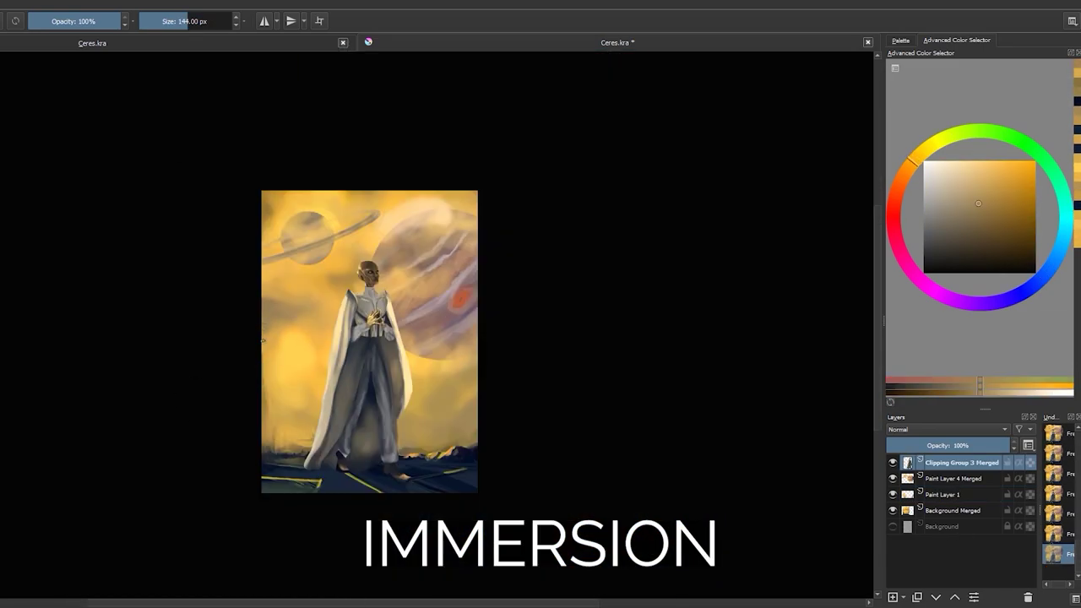
{"action": "left_click", "coordinate": [946, 523], "text": "shift"}
{"action": "key", "text": "ctrl+e"}
{"action": "key", "text": "ctrl+l"}
{"action": "left_click_drag", "start_coordinate": [880, 314], "coordinate": [847, 312]}
{"action": "left_click", "coordinate": [808, 454]}
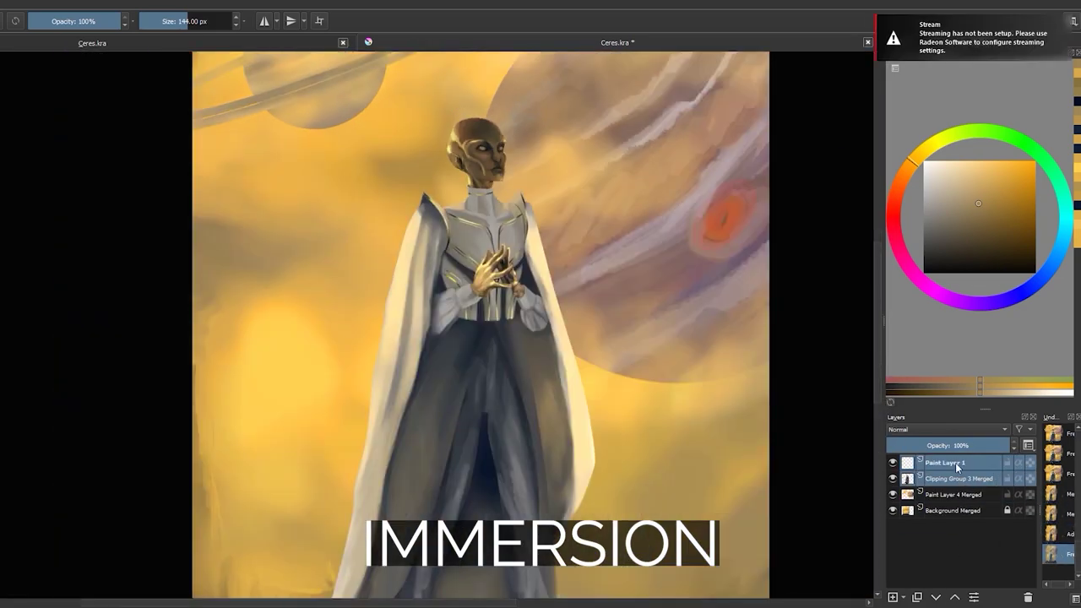
Darken the forehead, head top and eye socket with deeper skin tones.
{"action": "left_click_drag", "start_coordinate": [514, 150], "coordinate": [546, 244]}
{"action": "left_click_drag", "start_coordinate": [422, 127], "coordinate": [397, 165]}
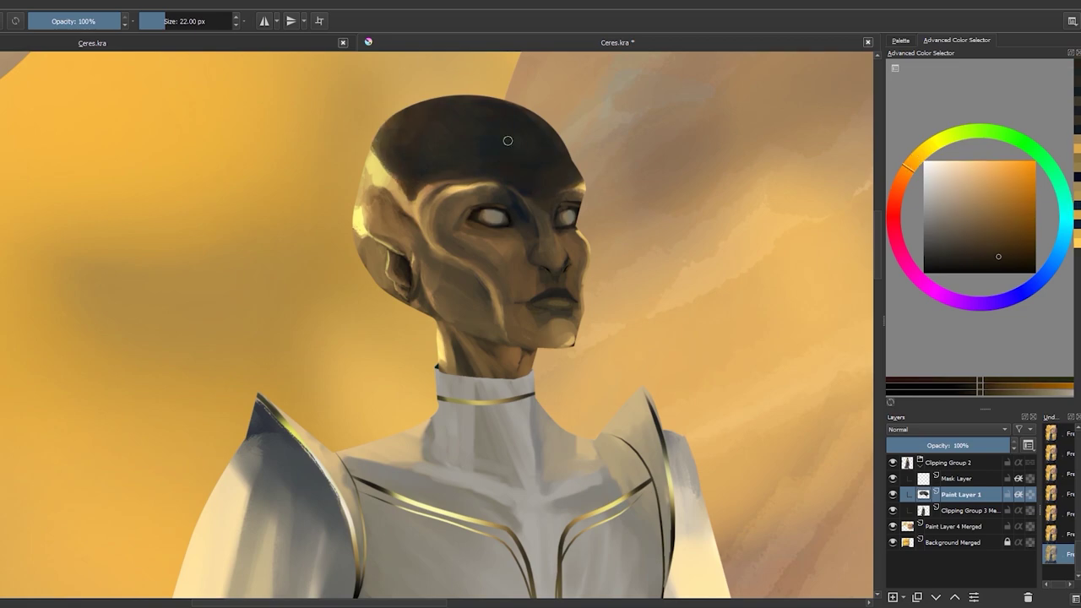
{"action": "left_click_drag", "start_coordinate": [545, 228], "coordinate": [541, 193]}
{"action": "left_click", "coordinate": [540, 194], "text": "ctrl"}
{"action": "left_click", "coordinate": [466, 201], "text": "ctrl"}
{"action": "mouse_move", "coordinate": [466, 206]}
{"action": "left_mouse_down"}
{"action": "mouse_move", "coordinate": [500, 218]}
{"action": "mouse_move", "coordinate": [524, 333]}
{"action": "mouse_move", "coordinate": [549, 346]}
{"action": "left_mouse_up"}
Shade the cheek and chin with darker sampled tones, narrowing the brush for detail.
{"action": "left_click", "coordinate": [532, 243], "text": "ctrl"}
{"action": "left_click", "coordinate": [550, 133], "text": "ctrl"}
{"action": "key", "text": "]"}
{"action": "left_click", "coordinate": [404, 154], "text": "ctrl"}
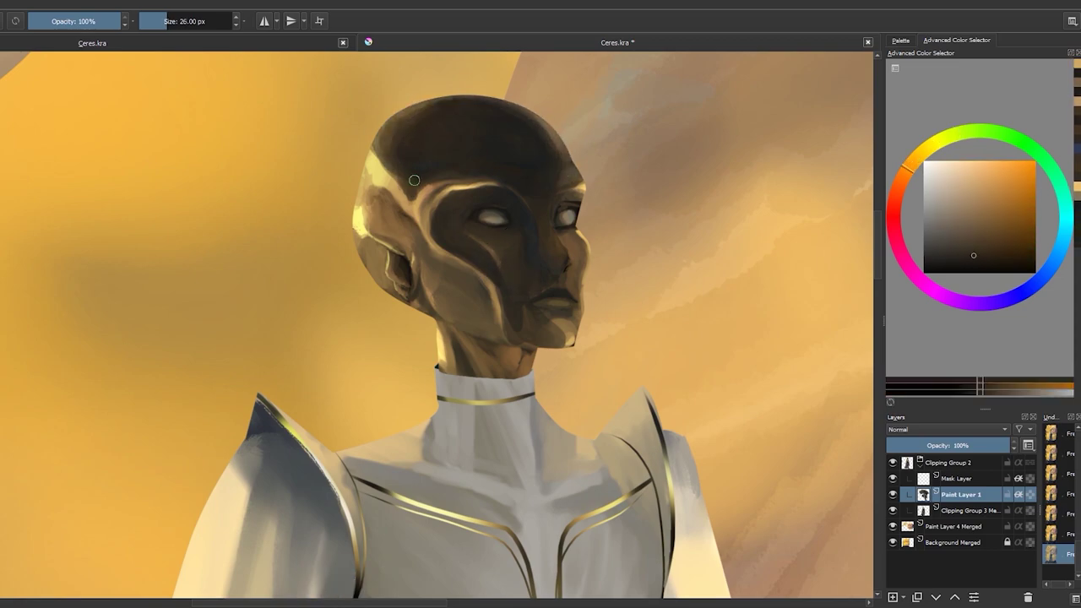
{"action": "left_click", "coordinate": [451, 205], "text": "ctrl"}
{"action": "key", "text": "["}
{"action": "key", "text": "["}
{"action": "key", "text": "["}
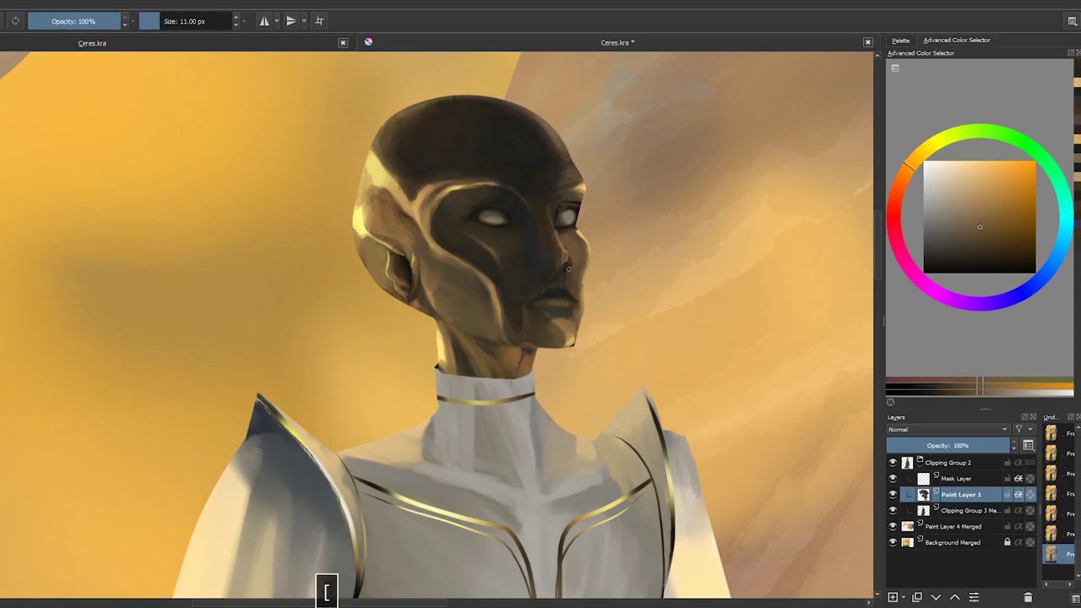
{"action": "key", "text": "["}
{"action": "key", "text": "["}
Paint dark strokes down the face's left side and lower face.
{"action": "left_click", "coordinate": [564, 196], "text": "ctrl"}
{"action": "key", "text": "]"}
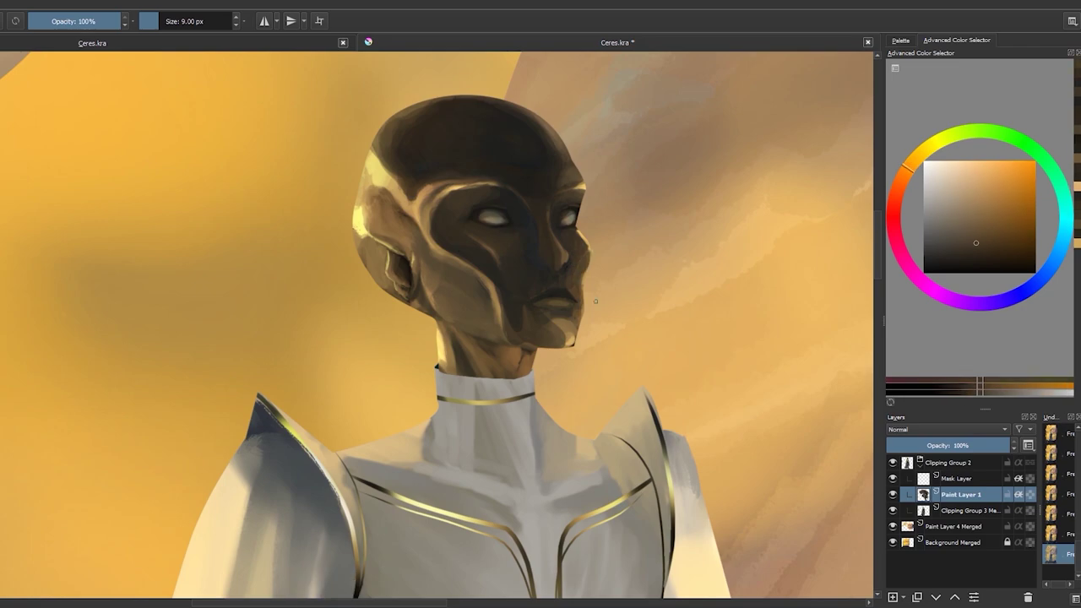
{"action": "key", "text": "]"}
{"action": "key", "text": "]"}
{"action": "key", "text": "]"}
{"action": "left_click", "coordinate": [393, 119], "text": "ctrl"}
{"action": "key", "text": "]"}
{"action": "left_click", "coordinate": [401, 148], "text": "ctrl"}
{"action": "left_click_drag", "start_coordinate": [385, 196], "coordinate": [435, 296]}
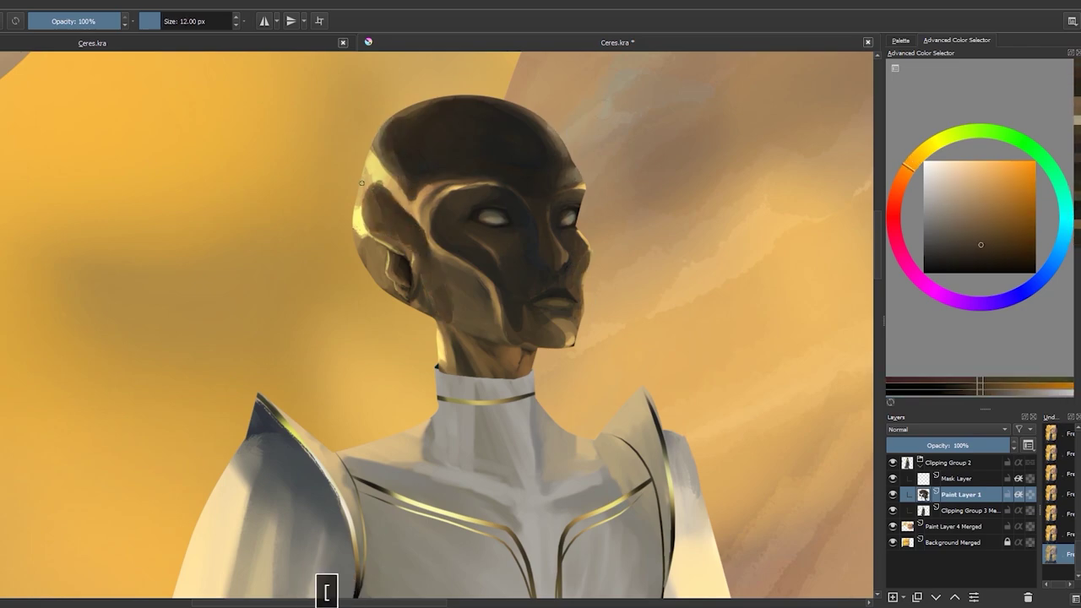
{"action": "key", "text": "]"}
{"action": "key", "text": "]"}
{"action": "key", "text": "]"}
{"action": "key", "text": "]"}
{"action": "mouse_move", "coordinate": [433, 245]}
{"action": "left_mouse_down"}
{"action": "mouse_move", "coordinate": [457, 286]}
{"action": "mouse_move", "coordinate": [453, 314]}
{"action": "left_mouse_up"}
Darken the head's upper-left edge with a dark orange-brown.
{"action": "left_click", "coordinate": [453, 315], "text": "ctrl"}
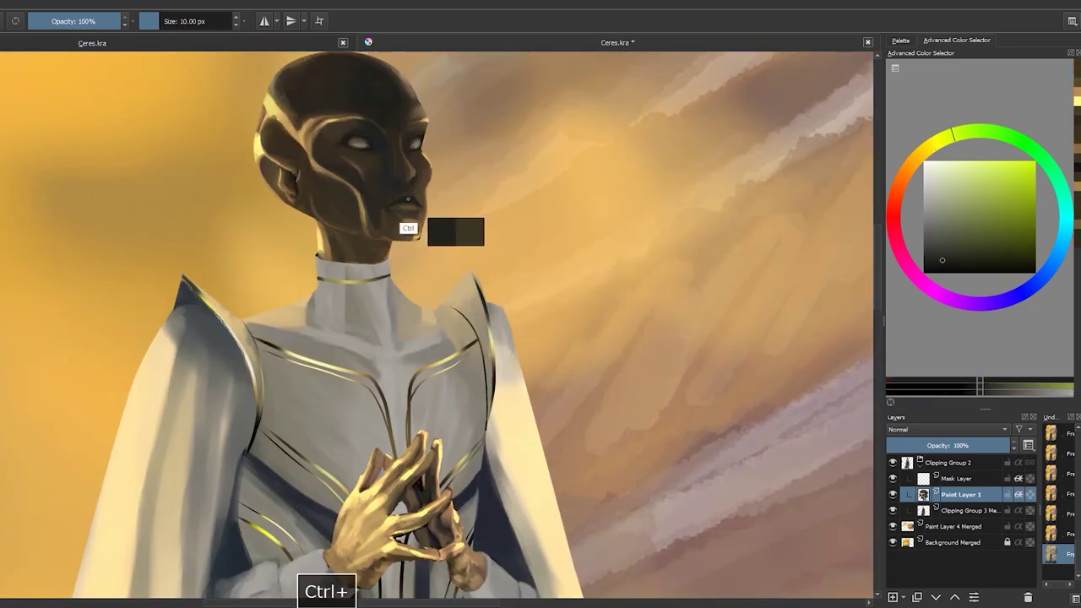
{"action": "left_click", "coordinate": [364, 249], "text": "ctrl"}
{"action": "left_click_drag", "start_coordinate": [324, 127], "coordinate": [348, 162]}
{"action": "left_click", "coordinate": [306, 139], "text": "ctrl"}
{"action": "left_click_drag", "start_coordinate": [296, 123], "coordinate": [315, 165]}
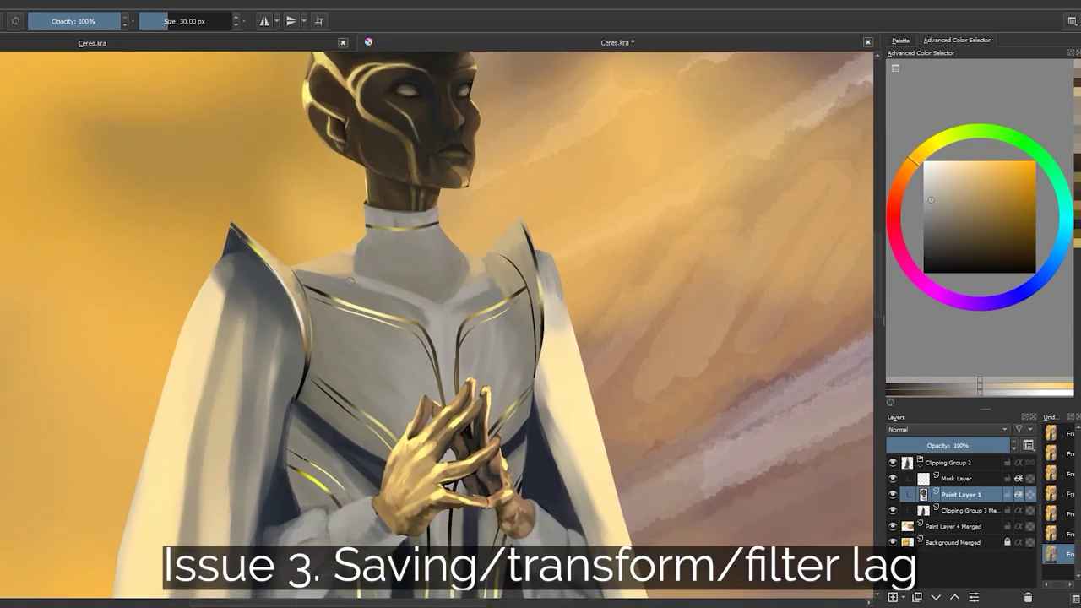
Paint highlights onto the gold hands with a slightly smaller brush.
{"action": "left_click", "coordinate": [377, 269], "text": "ctrl"}
{"action": "key", "text": "bracketright"}
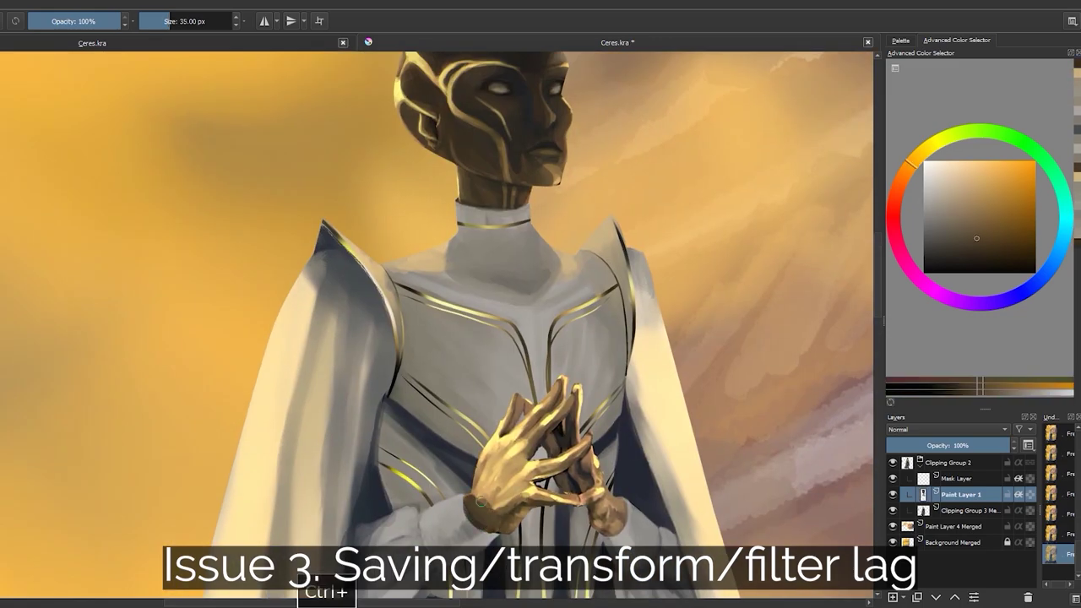
{"action": "key", "text": "bracketleft"}
{"action": "key", "text": "bracketleft"}
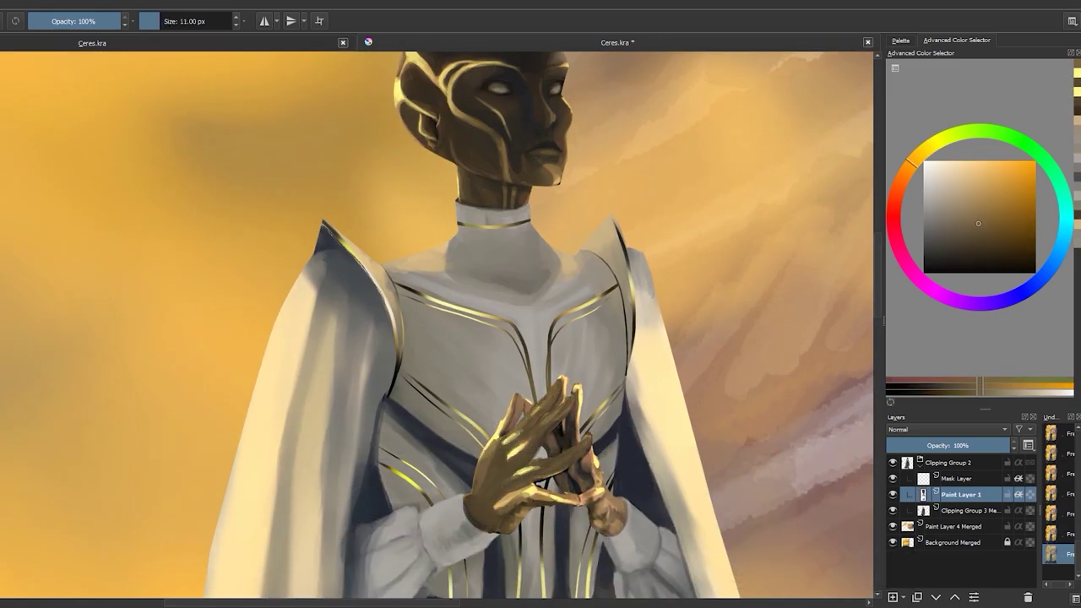
{"action": "key", "text": "bracketleft"}
{"action": "left_click_drag", "start_coordinate": [485, 456], "coordinate": [511, 414]}
{"action": "left_click_drag", "start_coordinate": [523, 528], "coordinate": [549, 507]}
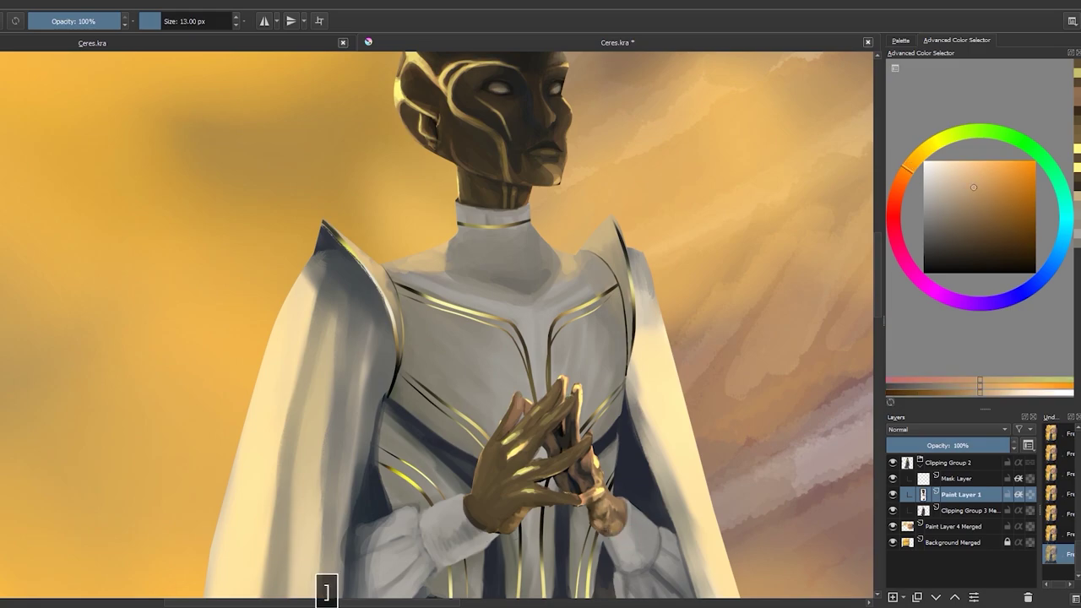
Sample several shading tones from the gold hands.
{"action": "left_click", "coordinate": [552, 446], "text": "ctrl"}
{"action": "left_click", "coordinate": [577, 404], "text": "ctrl"}
{"action": "left_click", "coordinate": [573, 418], "text": "ctrl"}
{"action": "scroll", "coordinate": [572, 418], "scroll_direction": "up", "scroll_amount": 4}
{"action": "left_click", "coordinate": [480, 325], "text": "ctrl"}
{"action": "scroll", "coordinate": [480, 325], "scroll_direction": "down", "scroll_amount": 4}
{"action": "left_click", "coordinate": [511, 329], "text": "ctrl"}
{"action": "key", "text": "bracketright"}
{"action": "left_click", "coordinate": [520, 333], "text": "ctrl"}
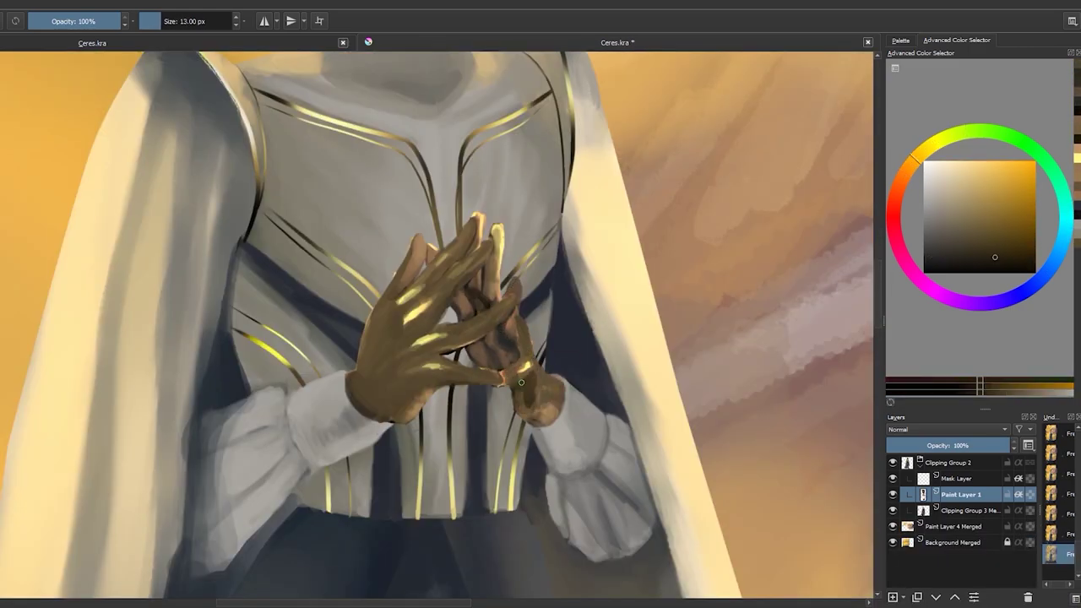
Pick a light grey from the clothing and shade the back gold hand with two strokes.
{"action": "key", "text": "bracketleft"}
{"action": "left_click", "coordinate": [507, 275], "text": "ctrl"}
{"action": "left_click", "coordinate": [550, 413], "text": "ctrl"}
{"action": "left_click", "coordinate": [506, 371], "text": "ctrl"}
{"action": "left_click", "coordinate": [523, 321], "text": "ctrl"}
{"action": "scroll", "coordinate": [504, 313], "scroll_direction": "up", "scroll_amount": 3}
{"action": "left_click", "coordinate": [504, 313], "text": "ctrl"}
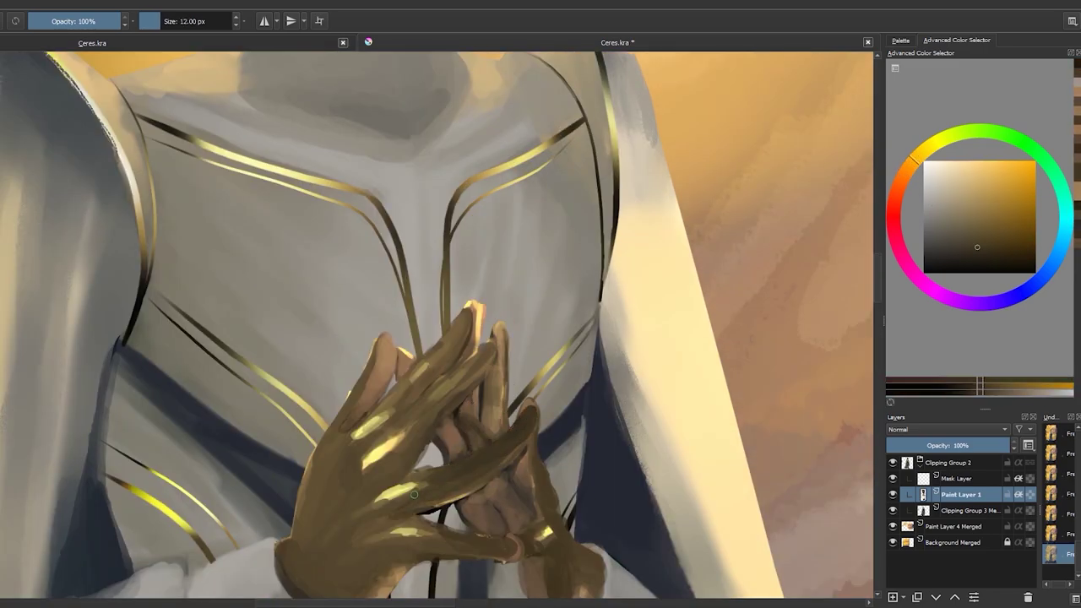
{"action": "mouse_move", "coordinate": [417, 477]}
{"action": "left_mouse_down"}
{"action": "mouse_move", "coordinate": [456, 389]}
{"action": "mouse_move", "coordinate": [468, 338]}
{"action": "left_mouse_up"}
{"action": "left_click_drag", "start_coordinate": [355, 461], "coordinate": [460, 325]}
Bring the legs into view and sample a light tone from the trousers with a larger brush.
{"action": "scroll", "coordinate": [351, 479], "scroll_direction": "down", "scroll_amount": 2}
{"action": "key", "text": "bracketright"}
{"action": "key", "text": "bracketright"}
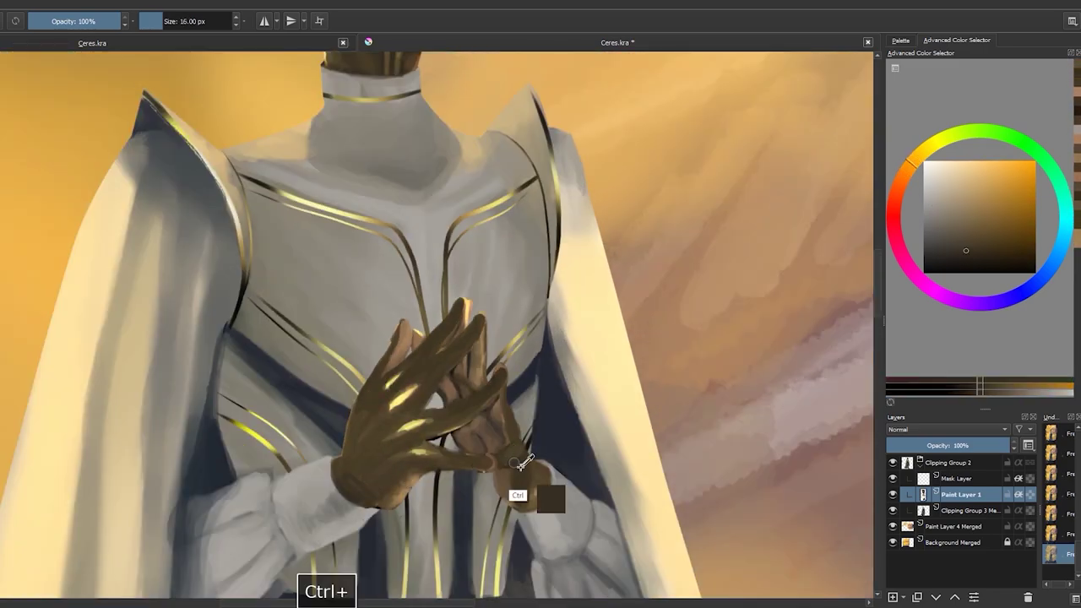
{"action": "left_click", "coordinate": [506, 361], "text": "ctrl"}
{"action": "left_click_drag", "start_coordinate": [329, 507], "coordinate": [374, 193]}
{"action": "scroll", "coordinate": [317, 372], "scroll_direction": "down", "scroll_amount": 3}
{"action": "key", "text": "Page_Up"}
{"action": "key", "text": "bracketright"}
{"action": "key", "text": "bracketright"}
{"action": "key", "text": "bracketright"}
{"action": "key", "text": "bracketright"}
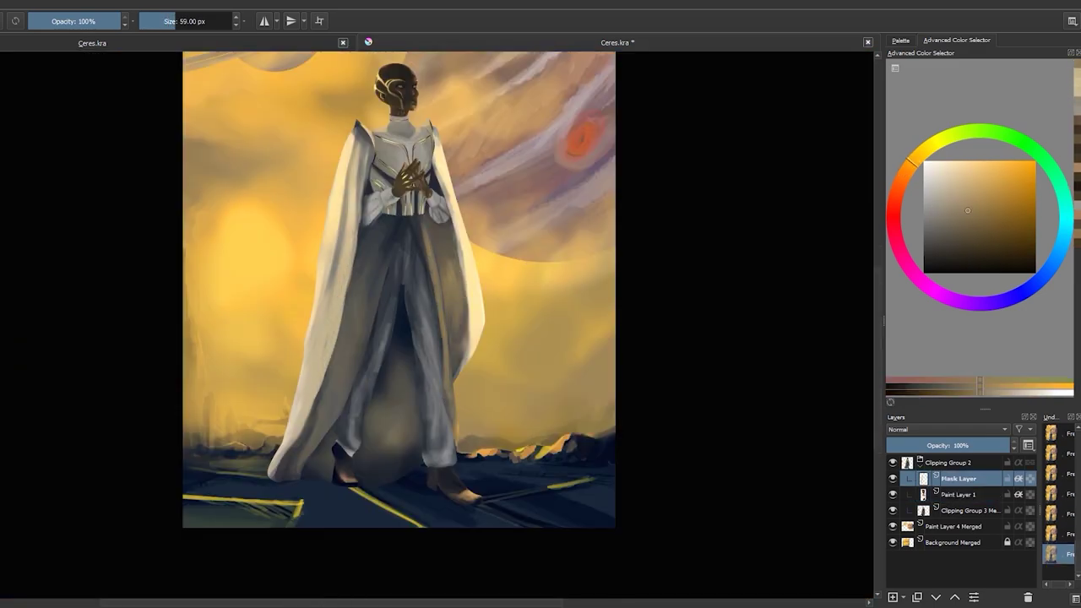
{"action": "left_click", "coordinate": [384, 129], "text": "ctrl"}
{"action": "left_click", "coordinate": [384, 129], "text": "ctrl"}
{"action": "scroll", "coordinate": [384, 129], "scroll_direction": "up", "scroll_amount": 3}
{"action": "key", "text": "bracketleft"}
{"action": "key", "text": "bracketleft"}
{"action": "key", "text": "bracketleft"}
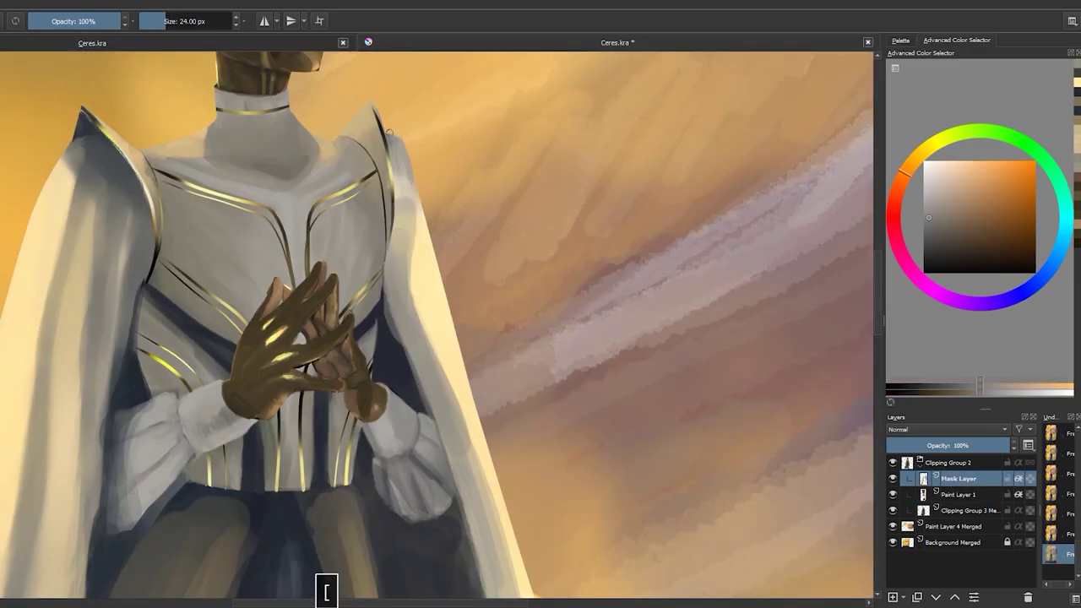
{"action": "key", "text": "bracketright"}
{"action": "key", "text": "bracketright"}
{"action": "key", "text": "bracketright"}
{"action": "key", "text": "bracketright"}
{"action": "scroll", "coordinate": [388, 169], "scroll_direction": "down", "scroll_amount": 3}
{"action": "left_click", "coordinate": [413, 270], "text": "ctrl"}
Lighten both trouser legs with long light strokes.
{"action": "scroll", "coordinate": [419, 278], "scroll_direction": "up", "scroll_amount": 1}
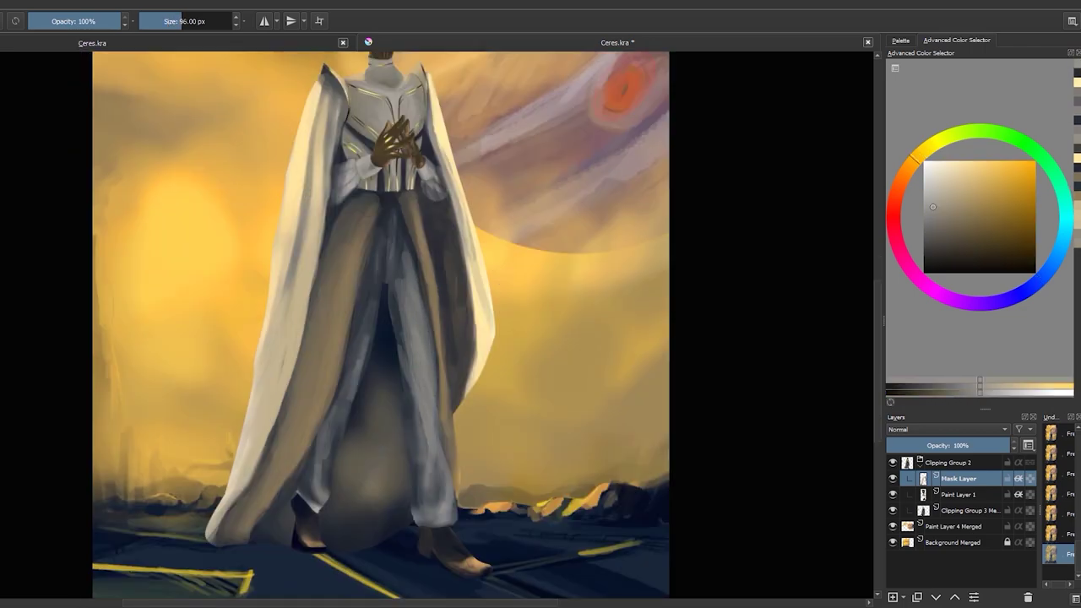
{"action": "left_click_drag", "start_coordinate": [433, 524], "coordinate": [395, 236]}
{"action": "left_click_drag", "start_coordinate": [395, 439], "coordinate": [351, 278]}
{"action": "key", "text": "bracketleft"}
{"action": "key", "text": "bracketleft"}
{"action": "left_click_drag", "start_coordinate": [319, 507], "coordinate": [334, 435]}
Add a new paint layer above the Mask Layer and pick a dark yellow for trim lines.
{"action": "left_click", "coordinate": [383, 281], "text": "ctrl"}
{"action": "left_click", "coordinate": [383, 280], "text": "ctrl"}
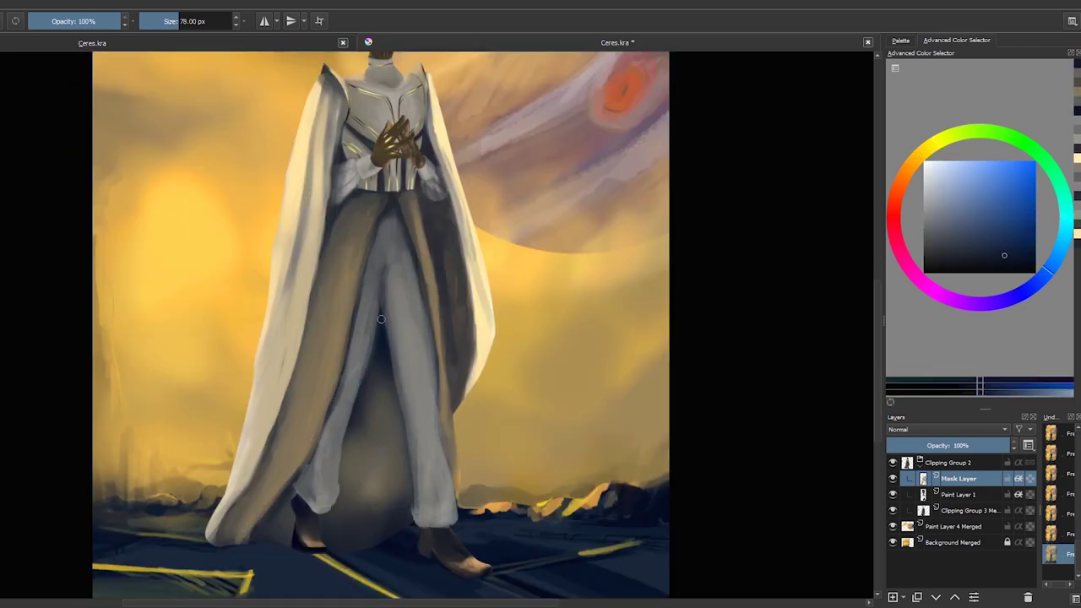
{"action": "left_click", "coordinate": [383, 306], "text": "ctrl"}
{"action": "key", "text": "bracketleft"}
{"action": "key", "text": "bracketleft"}
{"action": "key", "text": "bracketleft"}
{"action": "key", "text": "bracketleft"}
{"action": "left_click", "coordinate": [350, 282], "text": "ctrl"}
{"action": "left_click", "coordinate": [351, 281], "text": "ctrl"}
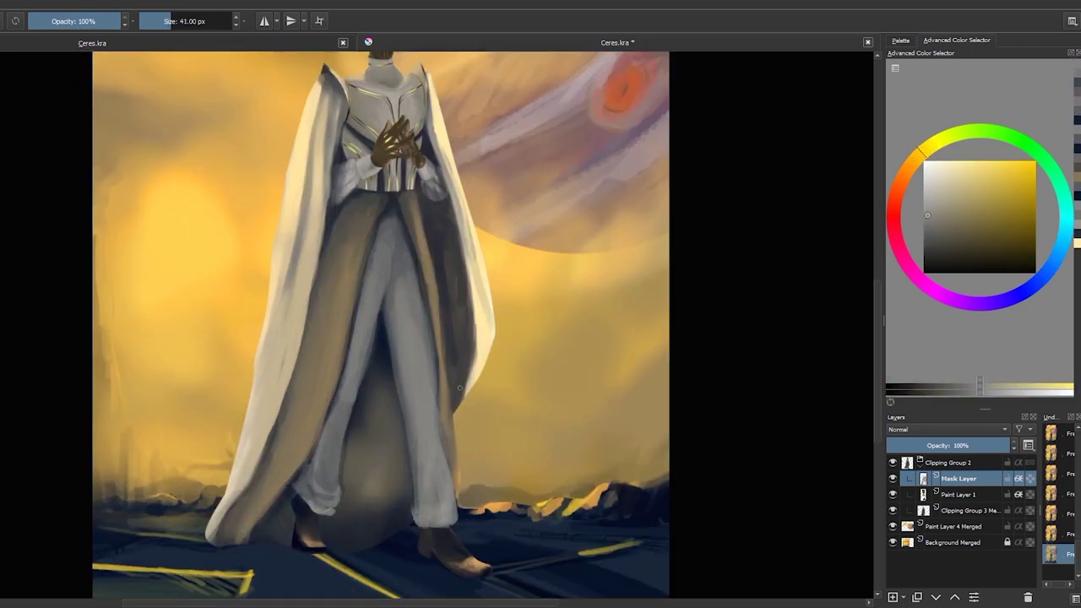
{"action": "key", "text": "ctrl+shift+n"}
{"action": "key", "text": "bracketleft"}
{"action": "key", "text": "bracketleft"}
Draw thin parallel V and knee trim lines on the trousers and tint them gold.
{"action": "left_click_drag", "start_coordinate": [356, 287], "coordinate": [422, 282]}
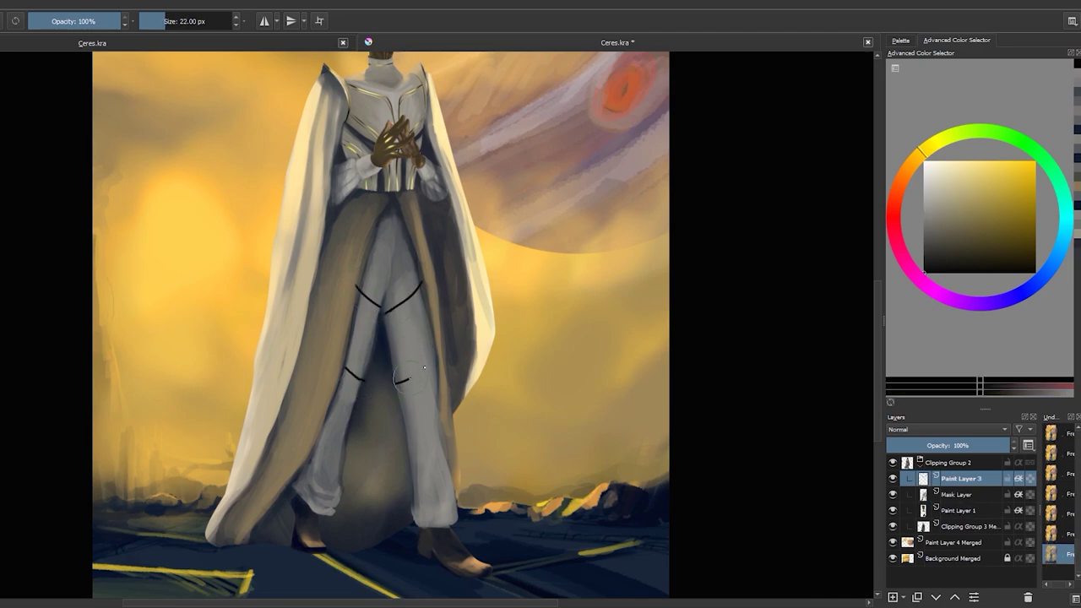
{"action": "left_click_drag", "start_coordinate": [355, 293], "coordinate": [422, 291]}
{"action": "left_click_drag", "start_coordinate": [344, 371], "coordinate": [362, 386]}
{"action": "left_click_drag", "start_coordinate": [395, 379], "coordinate": [433, 341]}
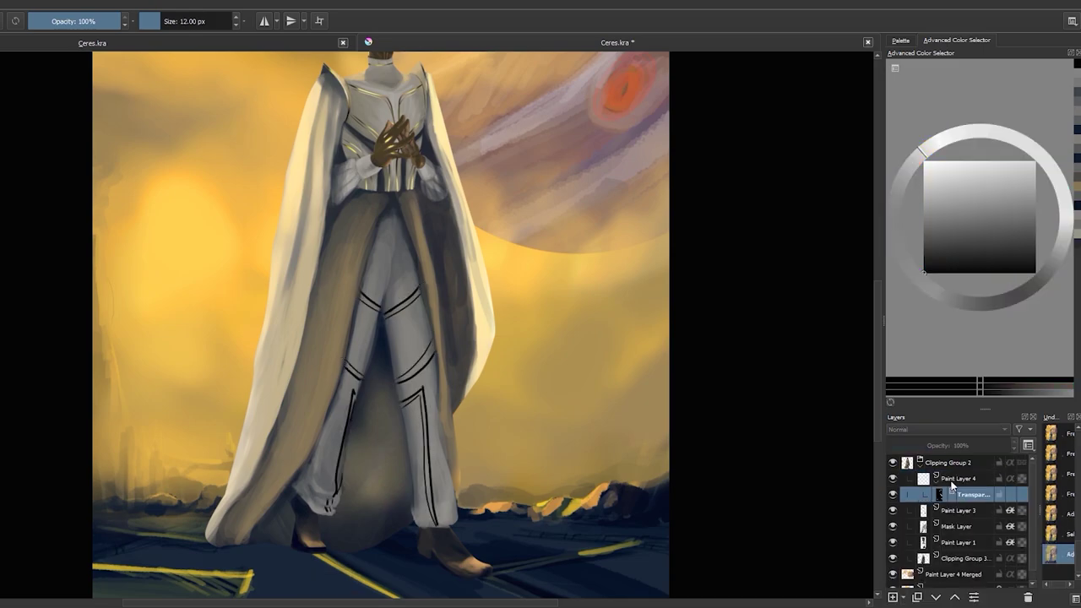
{"action": "left_click_drag", "start_coordinate": [427, 397], "coordinate": [422, 489]}
{"action": "left_click_drag", "start_coordinate": [352, 392], "coordinate": [336, 497]}
{"action": "key", "text": "ctrl+z"}
{"action": "key", "text": "ctrl+z"}
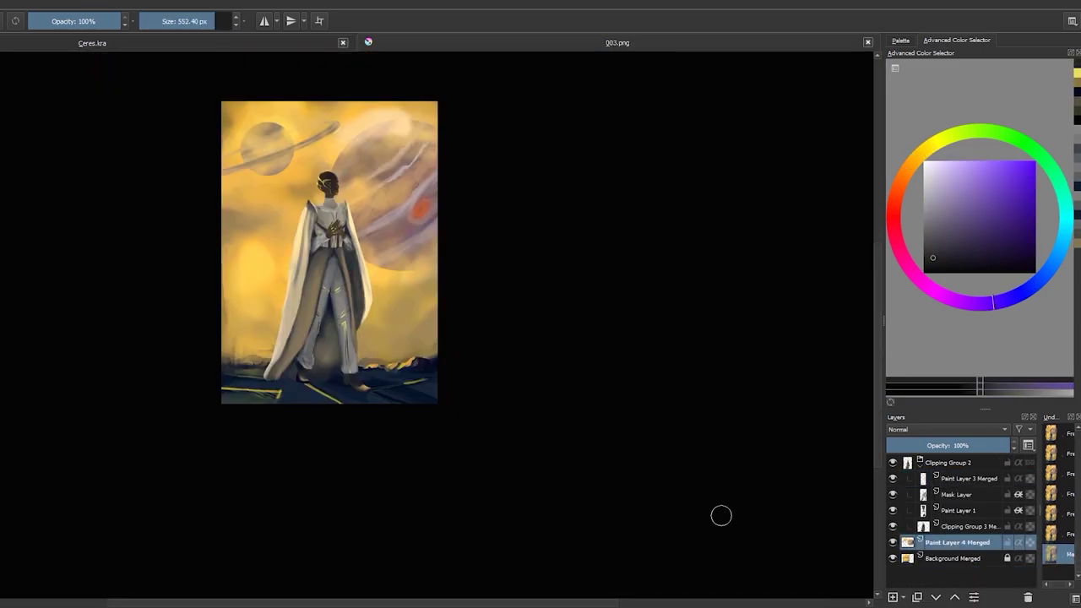
Add a new paint layer in 003.png, choose the WaterC Flat Decay Tilt brush, and transform the test strokes.
{"action": "left_click", "coordinate": [971, 556]}
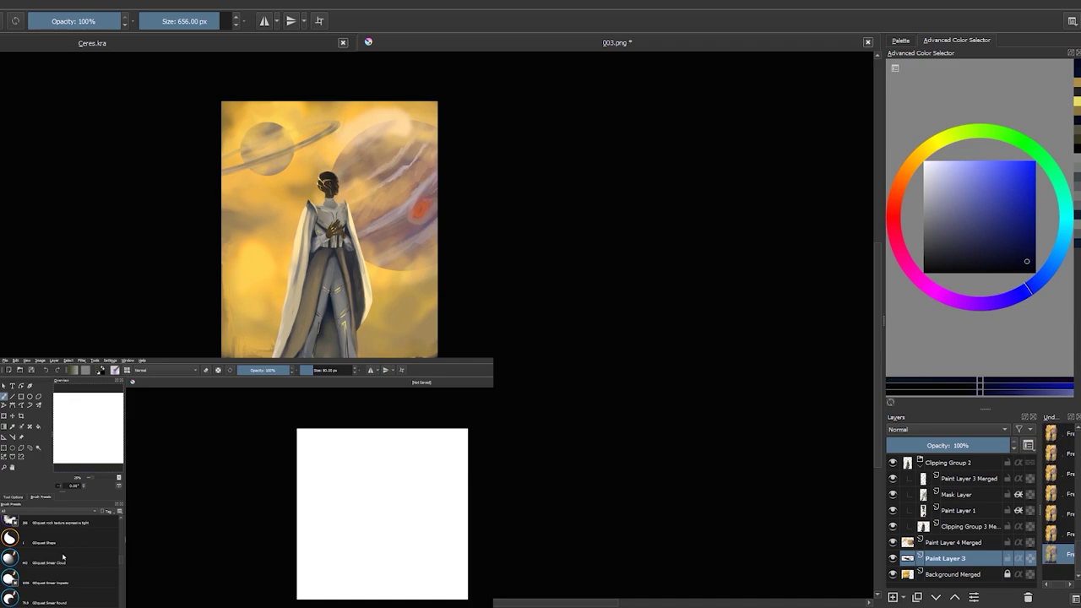
{"action": "key", "text": "Insert"}
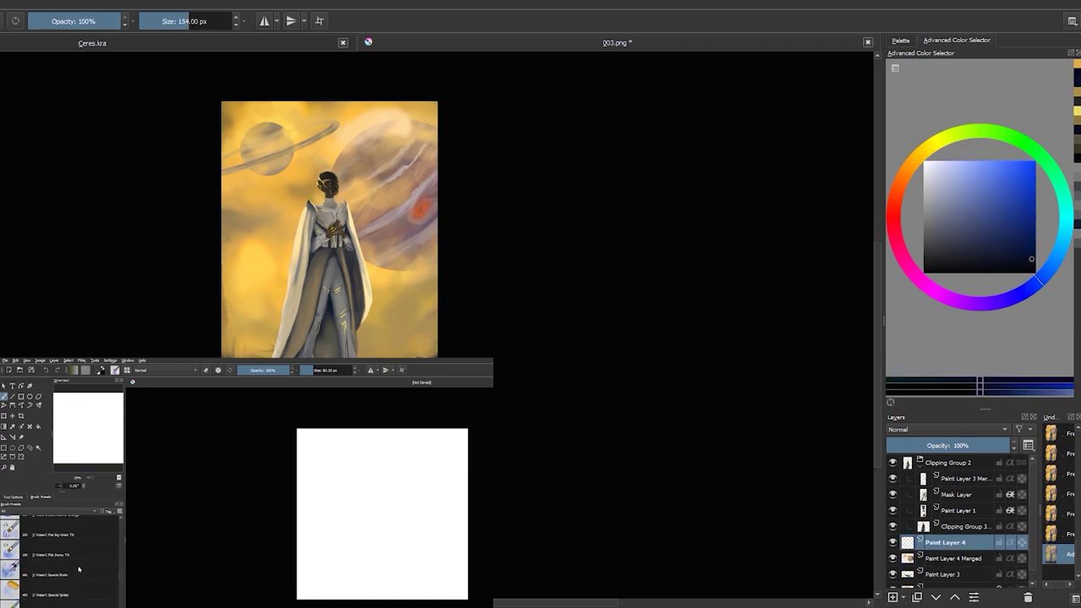
{"action": "left_click", "coordinate": [72, 554]}
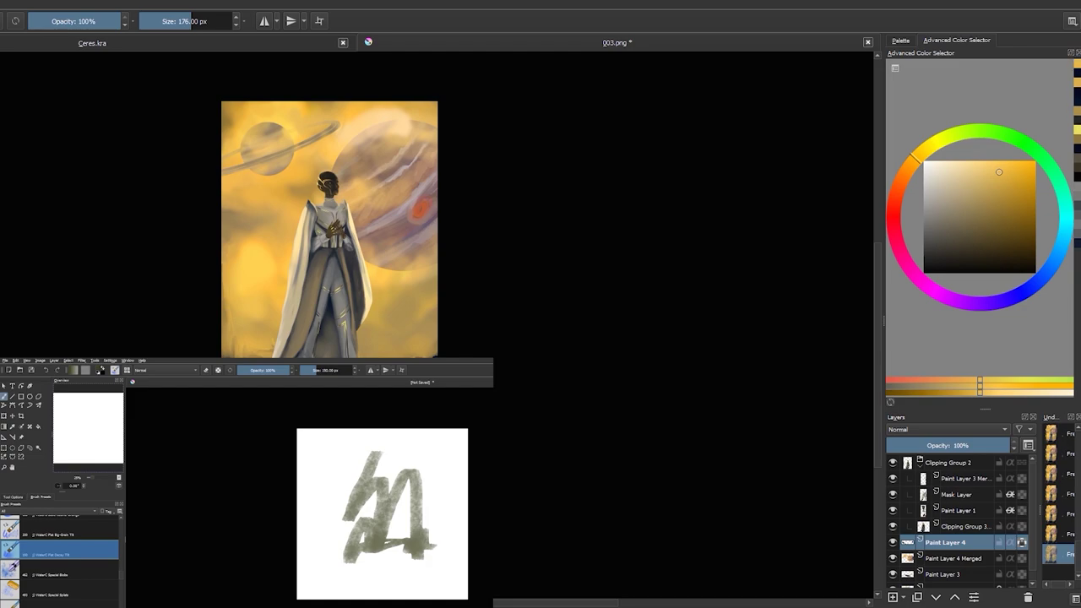
{"action": "key", "text": "ctrl+t"}
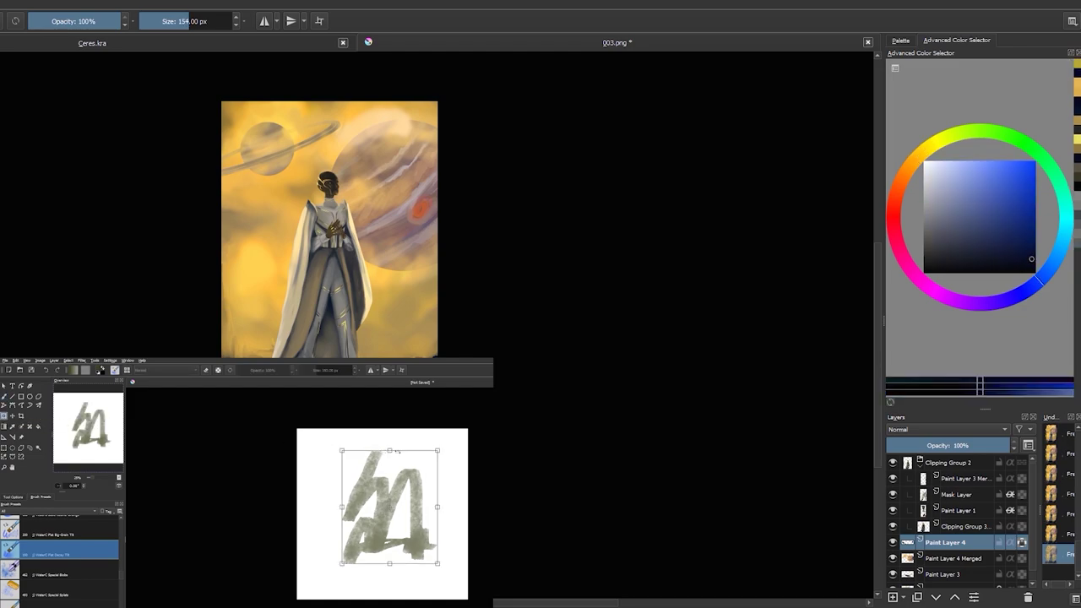
{"action": "key", "text": "Return"}
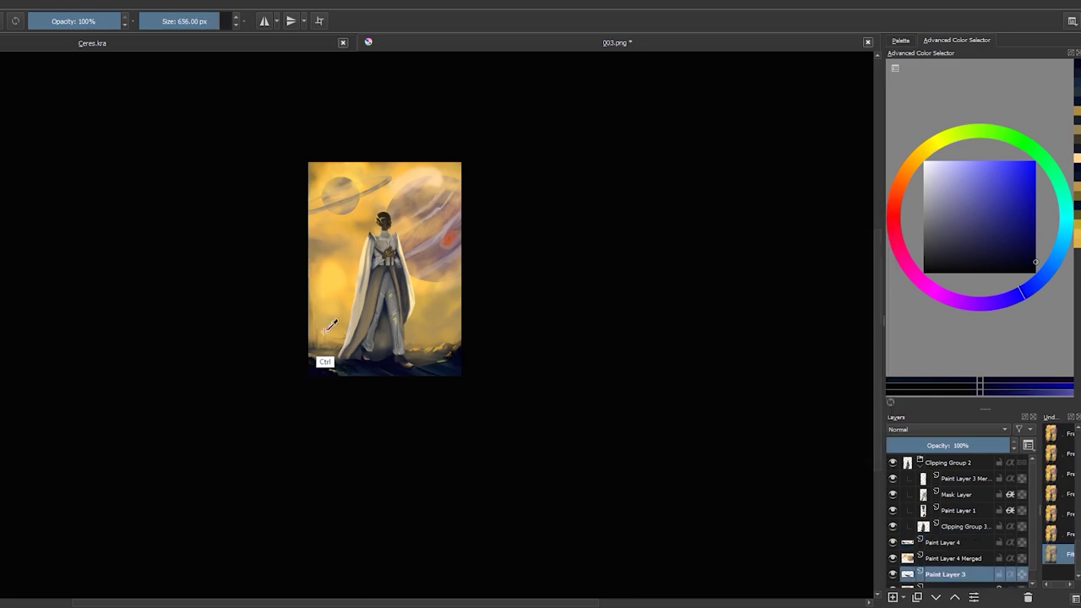
Select Paint Layer 4 down to the bottom of the stack and merge them into one.
{"action": "left_click", "coordinate": [328, 330], "text": "ctrl"}
{"action": "key", "text": "ctrl+z"}
{"action": "key", "text": "ctrl+y"}
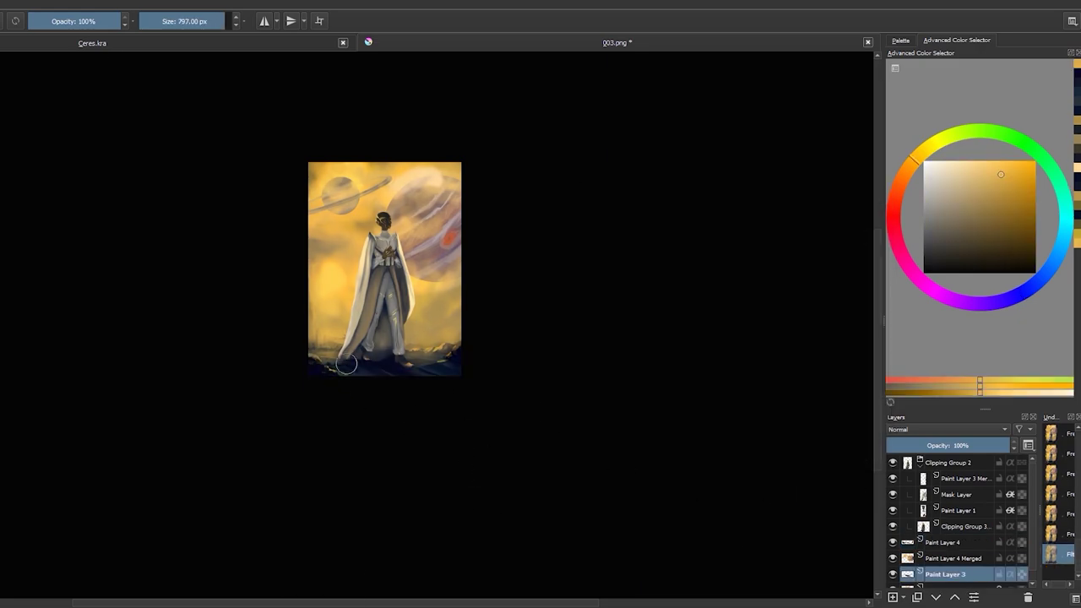
{"action": "left_click", "coordinate": [945, 542]}
{"action": "left_click", "coordinate": [346, 369], "text": "ctrl"}
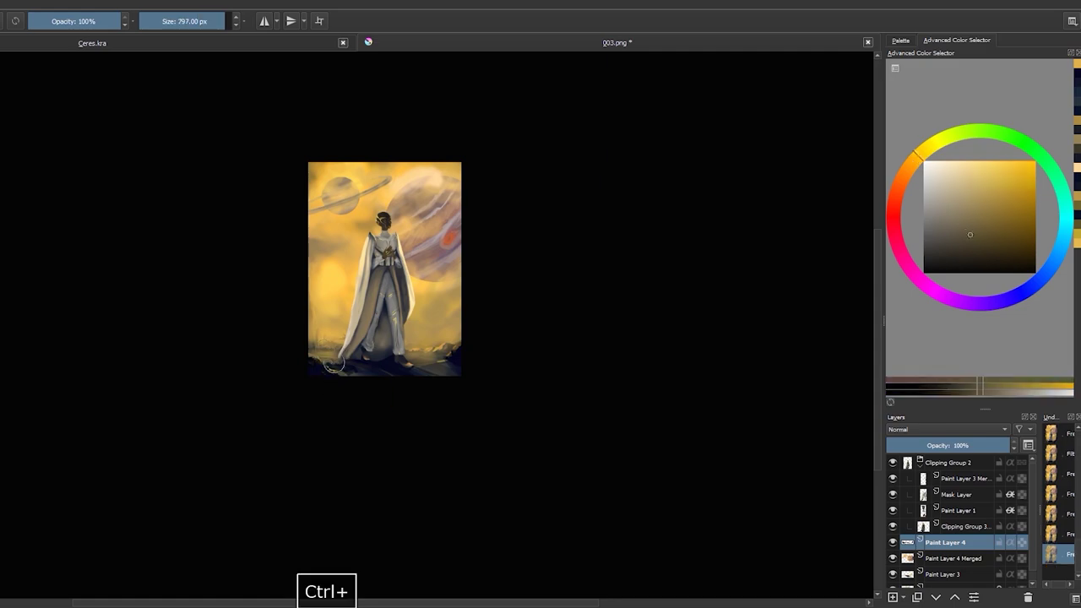
{"action": "key", "text": "bracketleft"}
{"action": "key", "text": "bracketleft"}
{"action": "key", "text": "bracketleft"}
{"action": "left_click", "coordinate": [958, 581], "text": "shift"}
{"action": "key", "text": "ctrl+e"}
Save a copy of the image and return to Ceres.kra.
{"action": "key", "text": "ctrl+shift+s"}
{"action": "key", "text": "Return"}
{"action": "scroll", "coordinate": [356, 265], "scroll_direction": "up", "scroll_amount": 2}
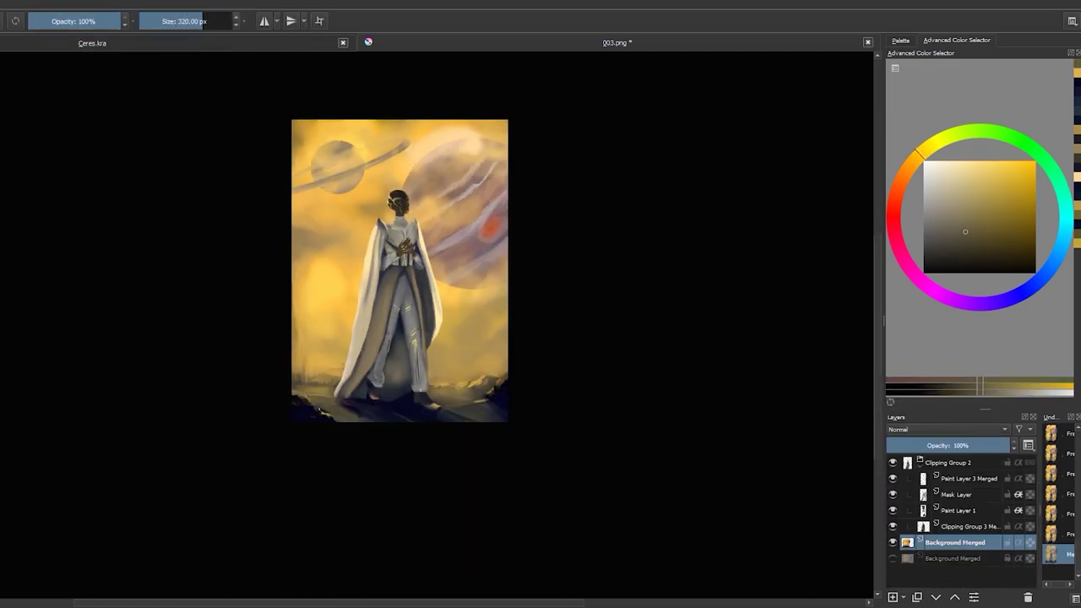
Apply Levels with black point 14, white point 241 and slightly shifted midtones.
{"action": "key", "text": "ctrl+l"}
{"action": "left_click_drag", "start_coordinate": [605, 313], "coordinate": [609, 314]}
{"action": "left_click_drag", "start_coordinate": [880, 315], "coordinate": [864, 315]}
{"action": "mouse_move", "coordinate": [761, 313]}
{"action": "left_mouse_down"}
{"action": "mouse_move", "coordinate": [717, 316]}
{"action": "mouse_move", "coordinate": [745, 313]}
{"action": "left_mouse_up"}
{"action": "key", "text": "Return"}
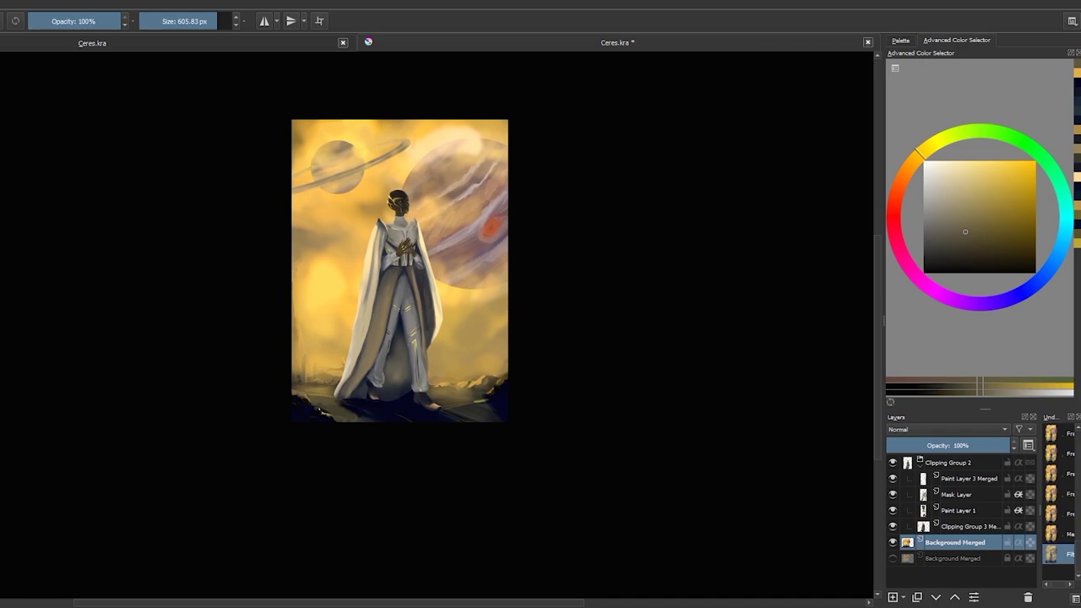
Undo stray strokes, then merge the lasso-selected area on Clipping Group 2 down.
{"action": "key", "text": "bracketright"}
{"action": "key", "text": "bracketright"}
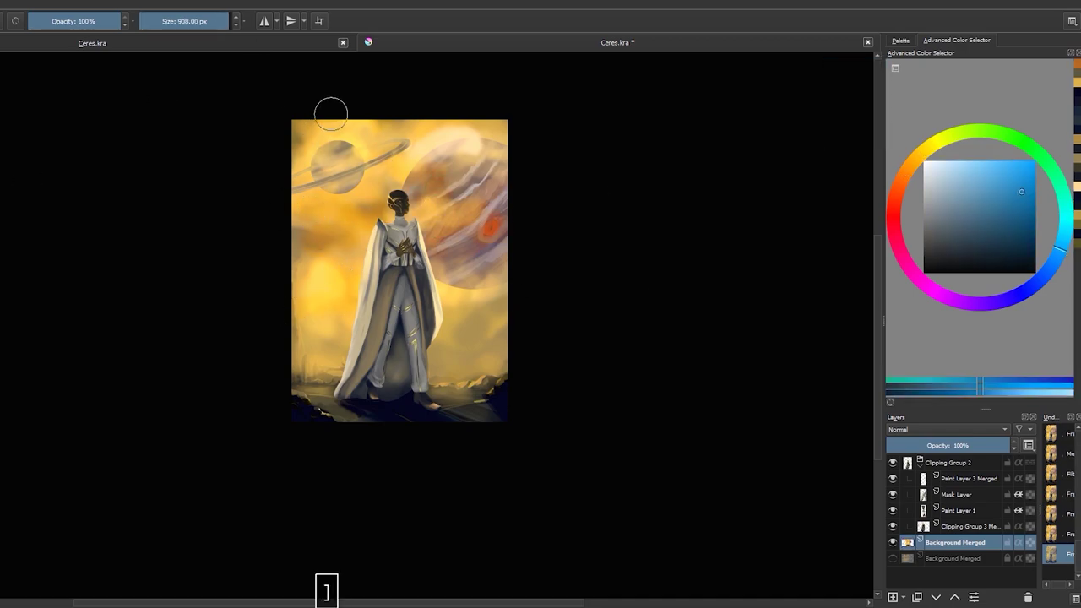
{"action": "key", "text": "ctrl+z"}
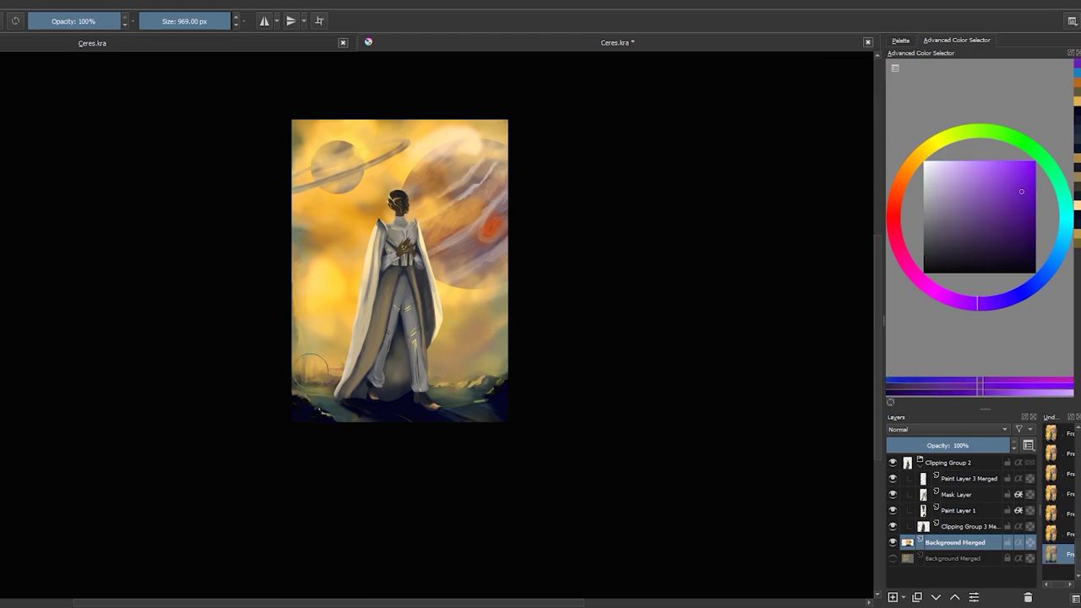
{"action": "key", "text": "ctrl+z"}
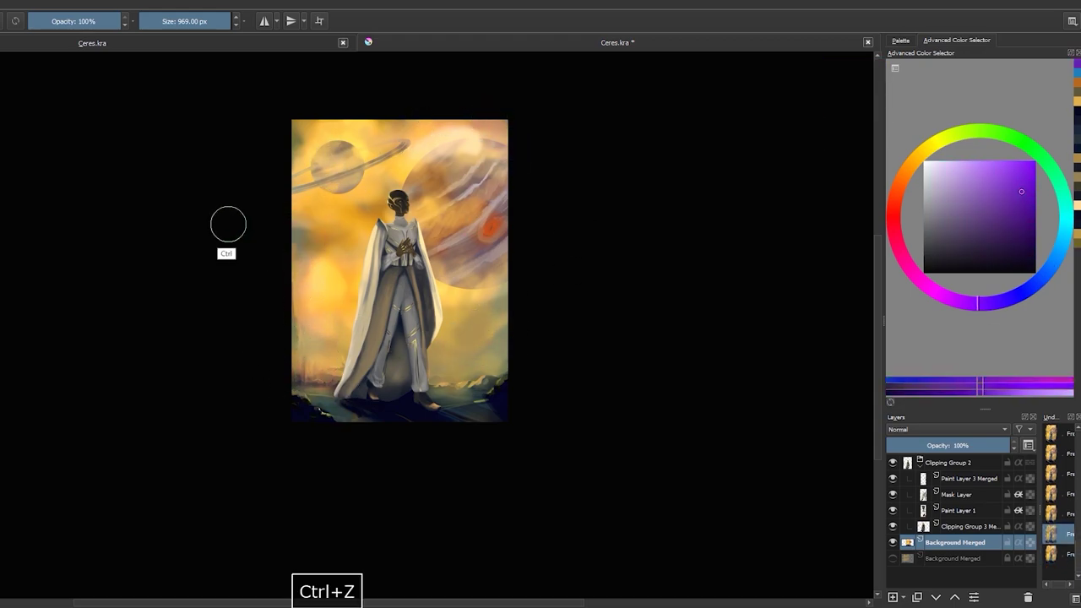
{"action": "left_click", "coordinate": [950, 462]}
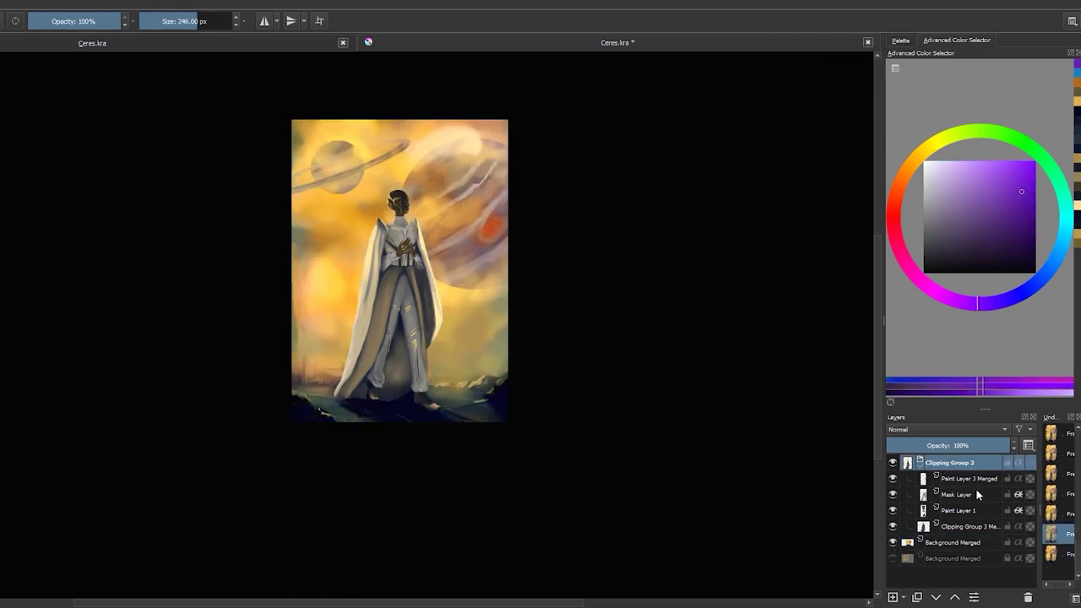
{"action": "key", "text": "ctrl+z"}
{"action": "right_click", "coordinate": [302, 291]}
{"action": "left_click", "coordinate": [349, 376]}
{"action": "key", "text": "ctrl+e"}
{"action": "key", "text": "b"}
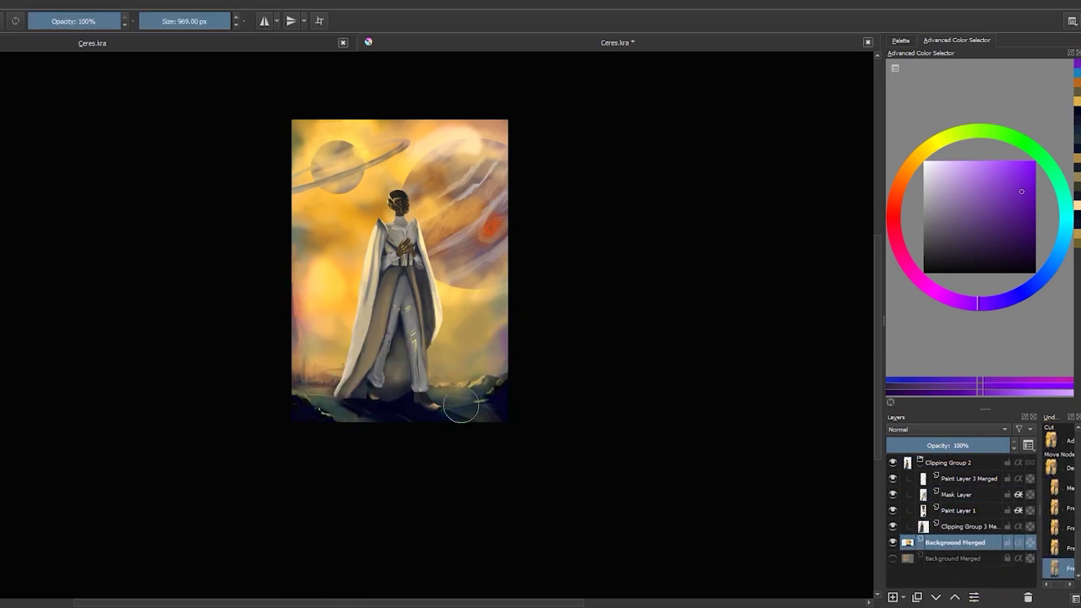
Merge the figure's layers from its top paint layer through Clipping Group 3 into one.
{"action": "left_click", "coordinate": [959, 478]}
{"action": "left_click", "coordinate": [959, 526], "text": "shift"}
{"action": "key", "text": "ctrl+e"}
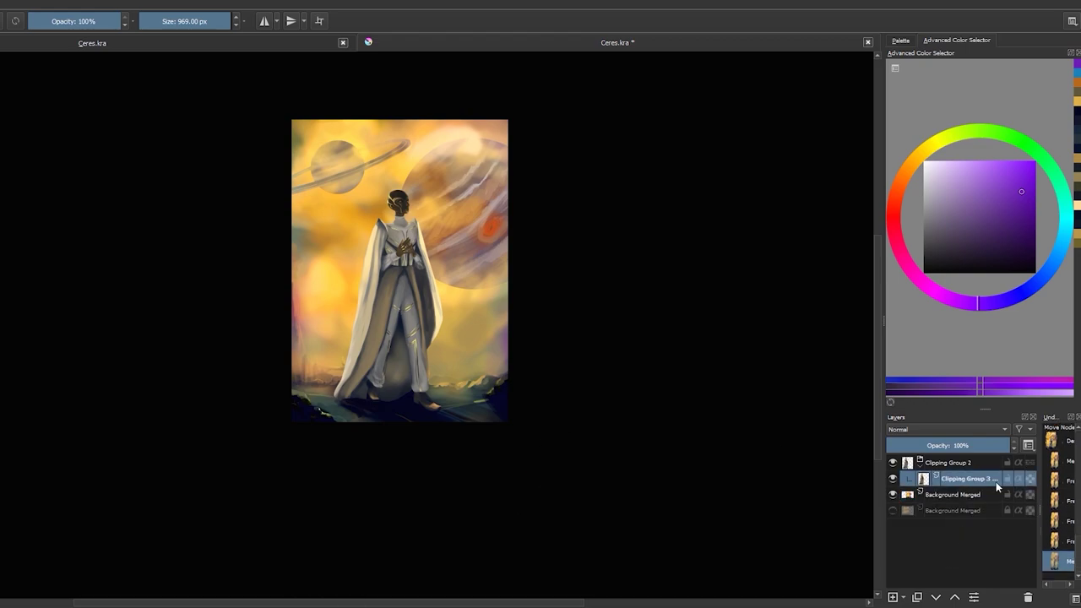
Sample yellows from the painting and undo the recent strokes on the legs.
{"action": "left_click", "coordinate": [349, 172], "text": "ctrl"}
{"action": "scroll", "coordinate": [383, 173], "scroll_direction": "up", "scroll_amount": 3}
{"action": "left_click_drag", "start_coordinate": [383, 173], "coordinate": [423, 71]}
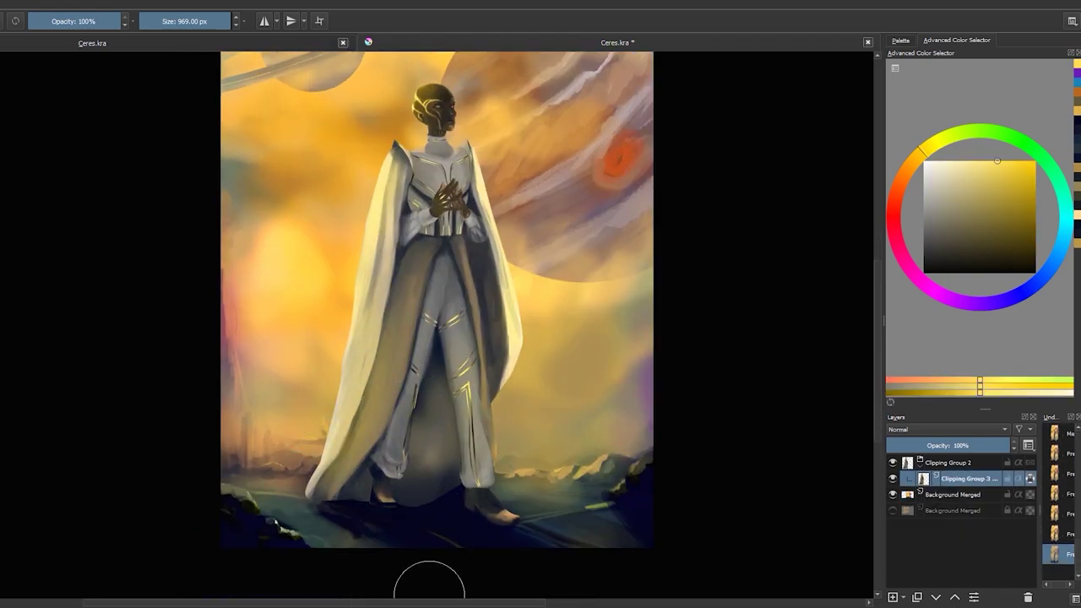
{"action": "key", "text": "ctrl+z"}
{"action": "key", "text": "ctrl+z"}
{"action": "scroll", "coordinate": [386, 284], "scroll_direction": "down", "scroll_amount": 2}
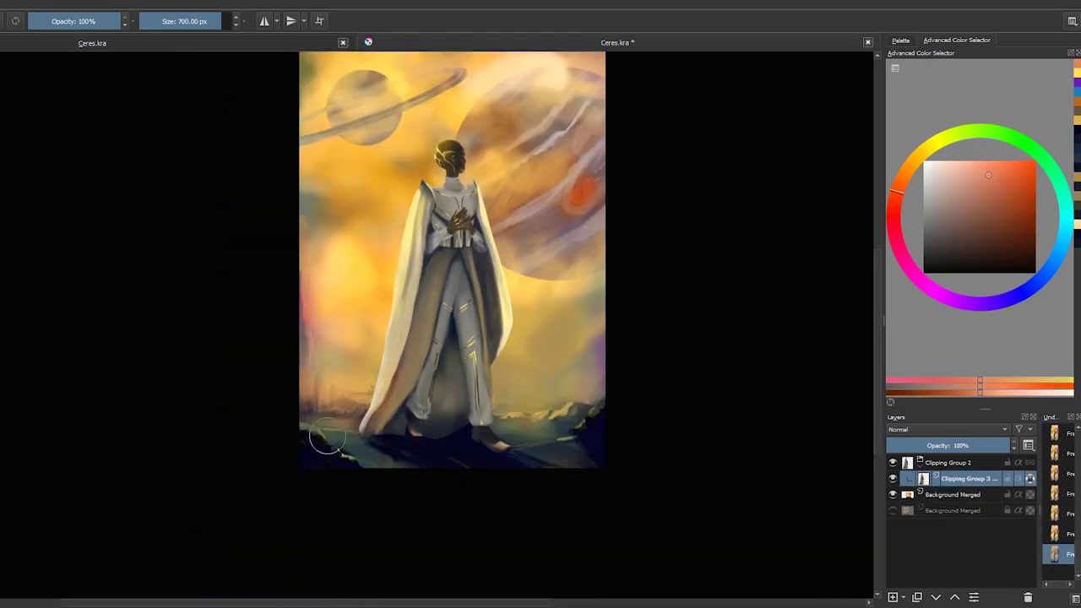
{"action": "scroll", "coordinate": [481, 152], "scroll_direction": "up", "scroll_amount": 2}
{"action": "left_click", "coordinate": [363, 217], "text": "ctrl"}
{"action": "key", "text": "ctrl+z"}
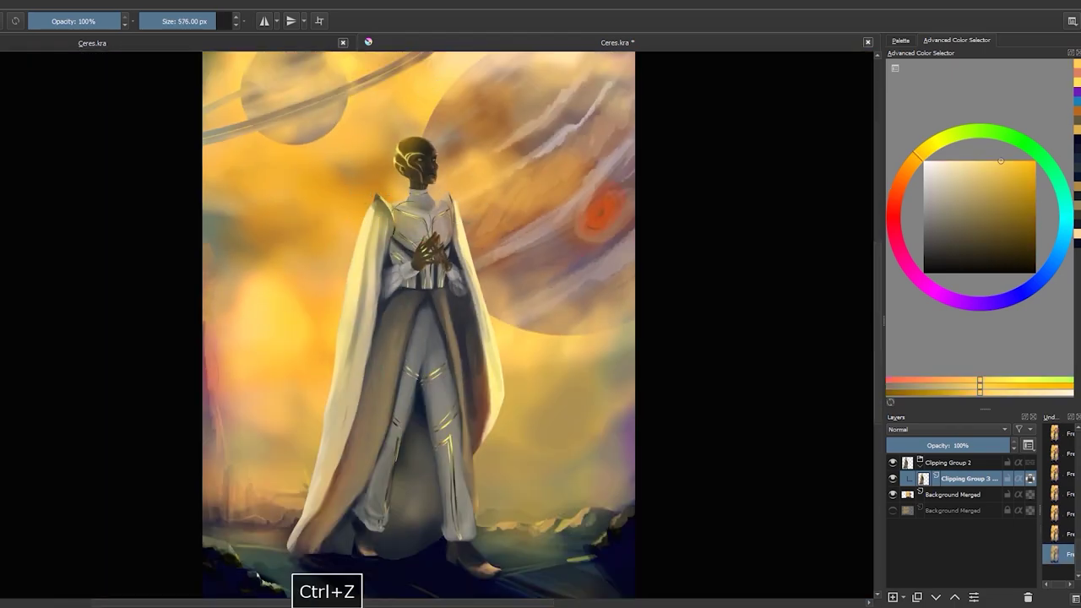
Pick a light orange, enlarge the brush, and undo the last two changes.
{"action": "scroll", "coordinate": [456, 211], "scroll_direction": "up", "scroll_amount": 3}
{"action": "scroll", "coordinate": [362, 101], "scroll_direction": "down", "scroll_amount": 1}
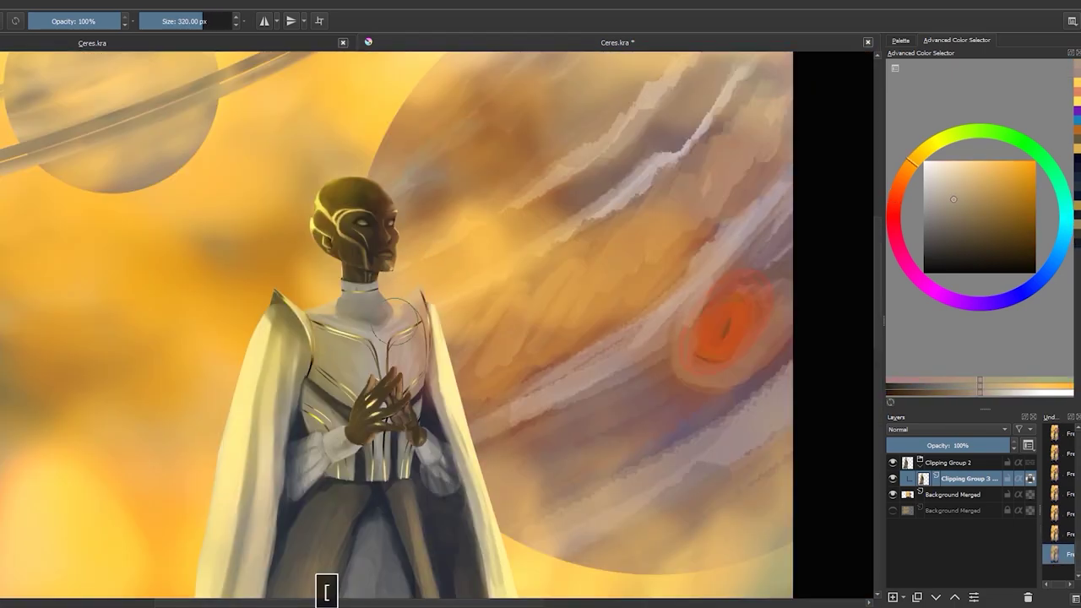
{"action": "scroll", "coordinate": [236, 148], "scroll_direction": "down", "scroll_amount": 3}
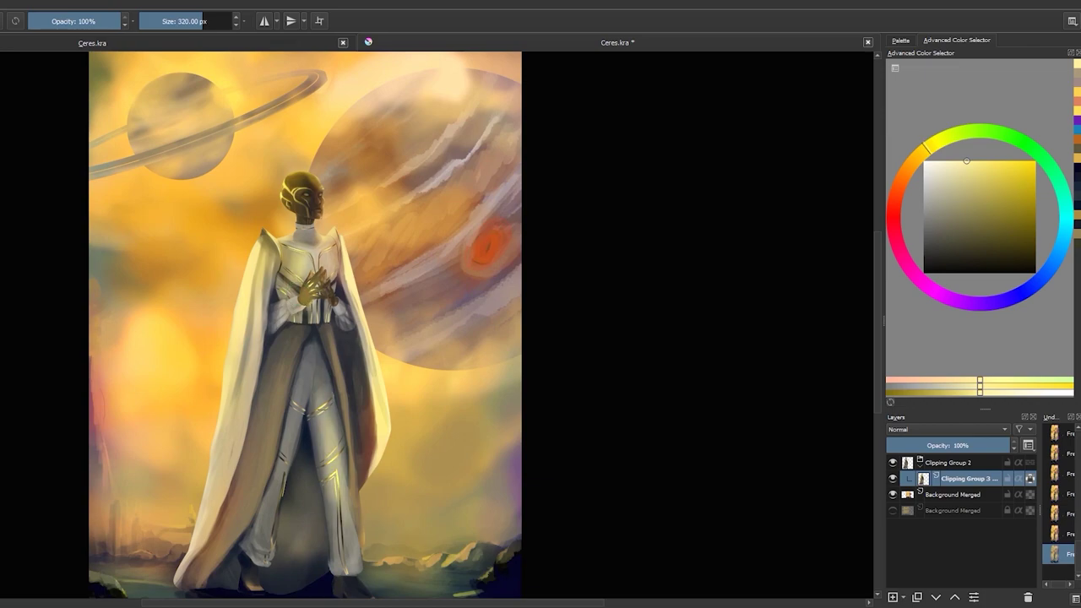
{"action": "left_click", "coordinate": [321, 587], "text": "ctrl"}
{"action": "key", "text": "bracketright"}
{"action": "key", "text": "ctrl+z"}
{"action": "key", "text": "ctrl+z"}
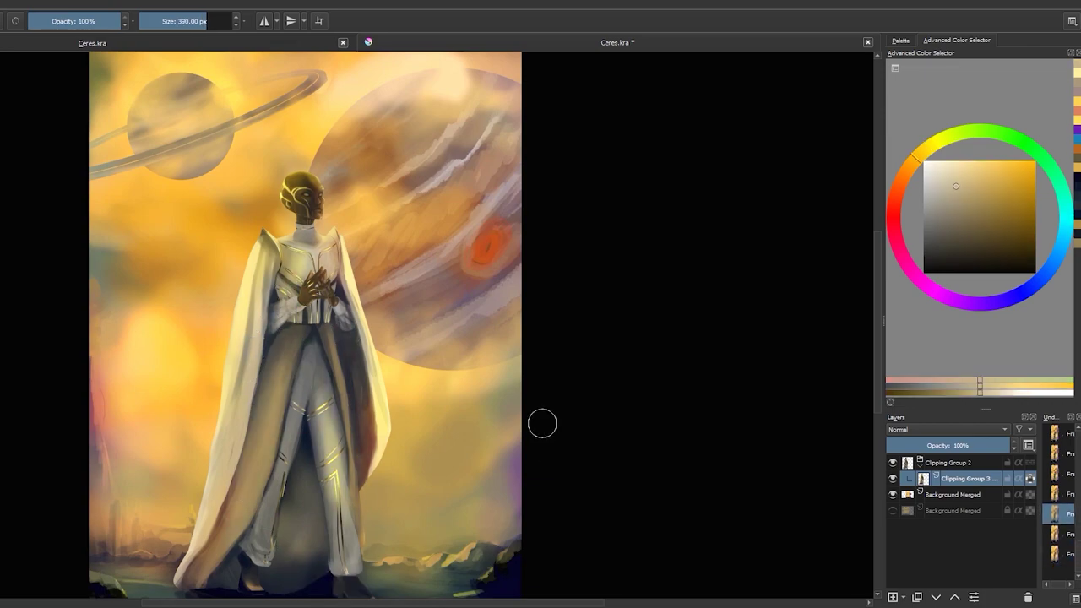
{"action": "scroll", "coordinate": [540, 422], "scroll_direction": "down", "scroll_amount": 2}
{"action": "scroll", "coordinate": [363, 178], "scroll_direction": "up", "scroll_amount": 2}
Step back through recent changes and settle the brush size for cloud painting.
{"action": "key", "text": "Page_Down"}
{"action": "key", "text": "Insert"}
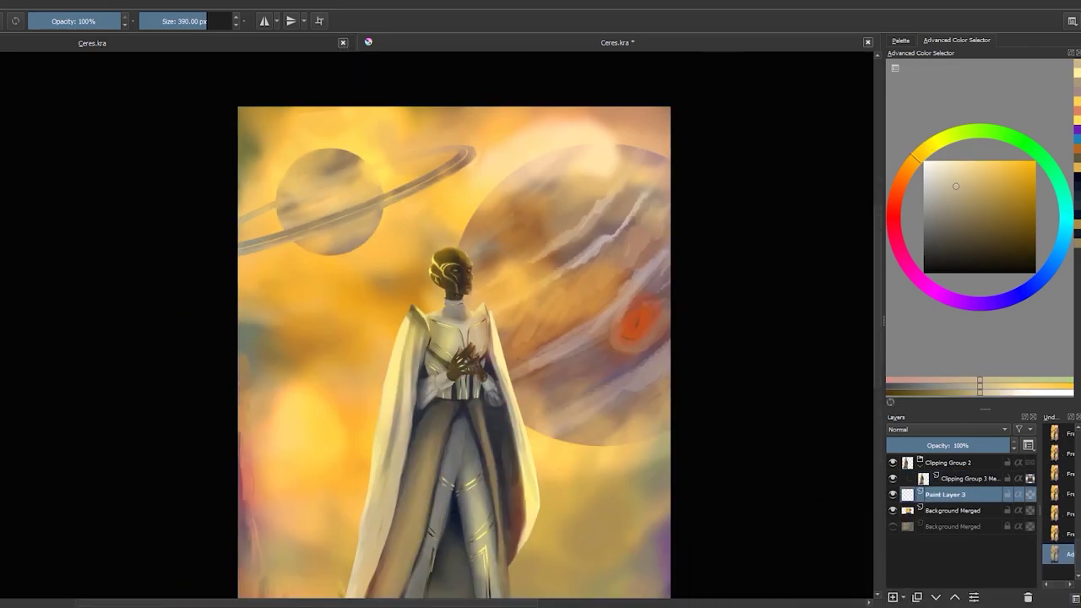
{"action": "key", "text": "ctrl+z"}
{"action": "key", "text": "ctrl+z"}
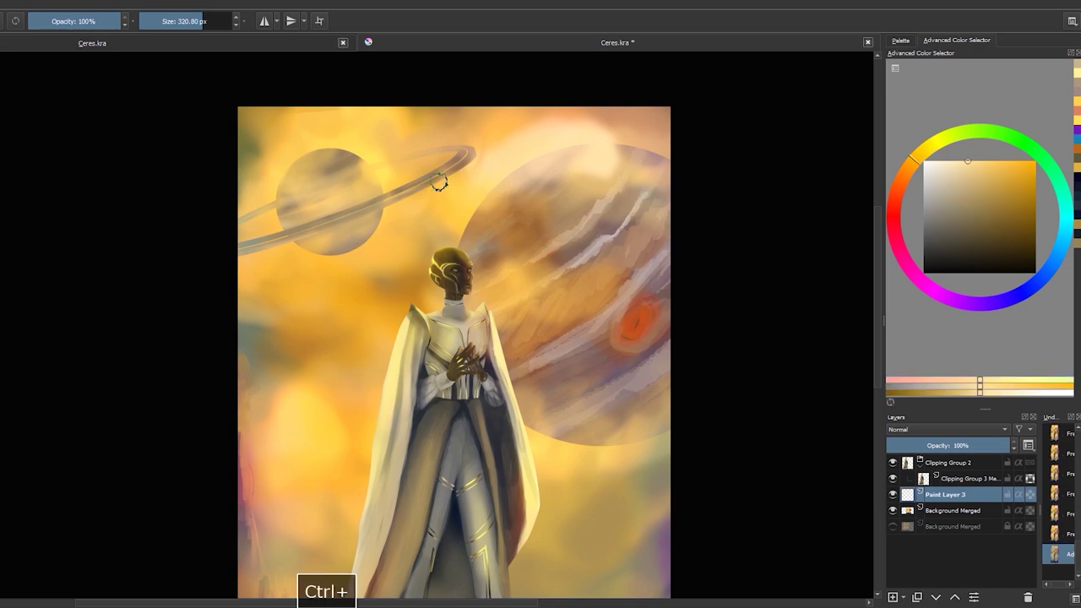
{"action": "key", "text": "bracketleft"}
{"action": "key", "text": "bracketleft"}
{"action": "key", "text": "bracketleft"}
{"action": "key", "text": "bracketleft"}
{"action": "key", "text": "bracketleft"}
{"action": "key", "text": "bracketleft"}
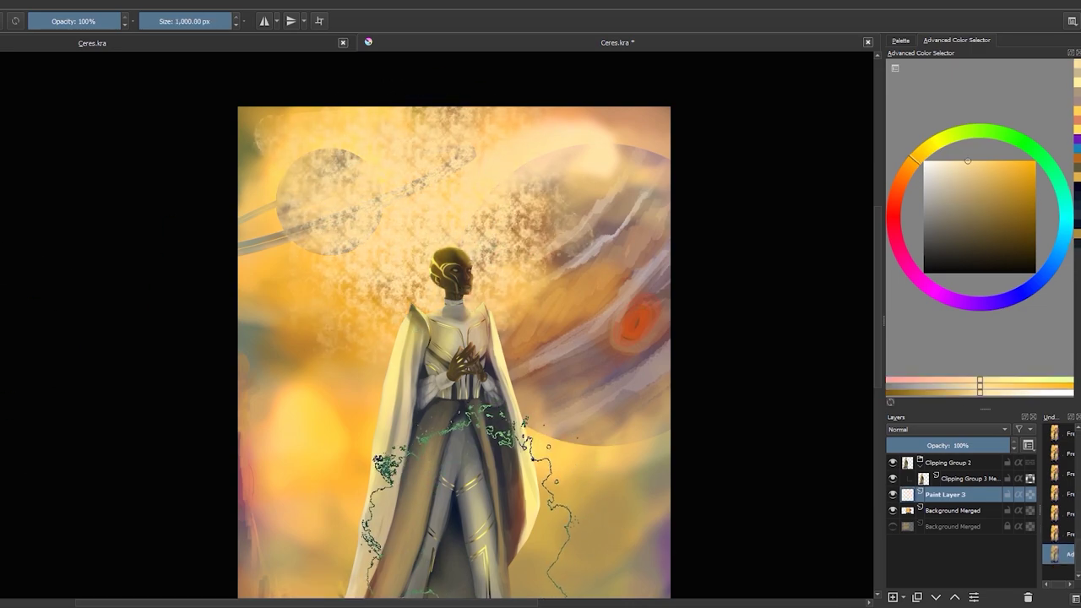
{"action": "key", "text": "bracketright"}
{"action": "key", "text": "bracketright"}
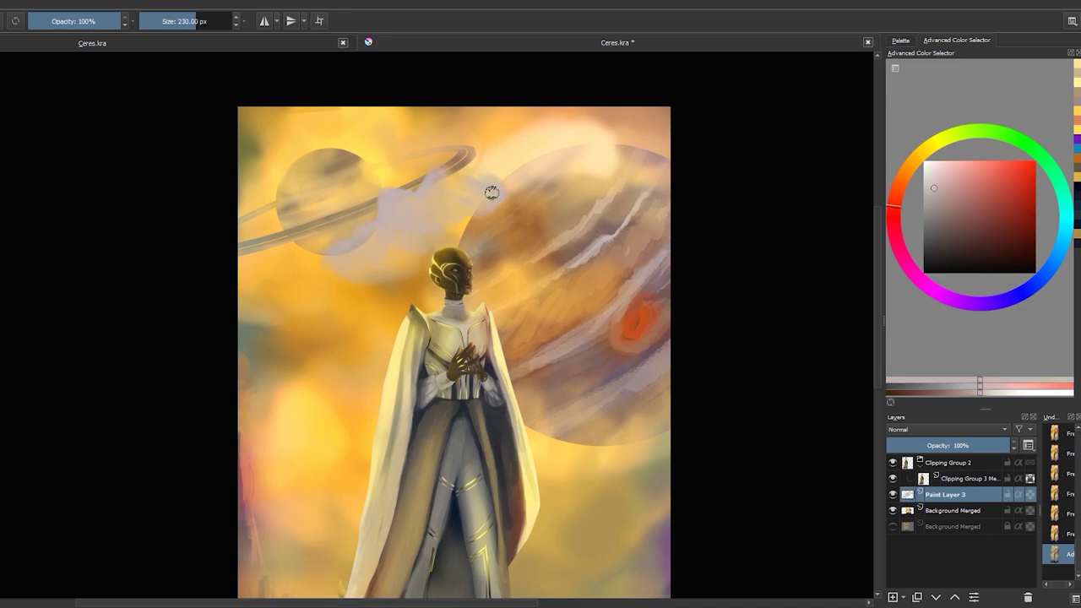
{"action": "key", "text": "bracketleft"}
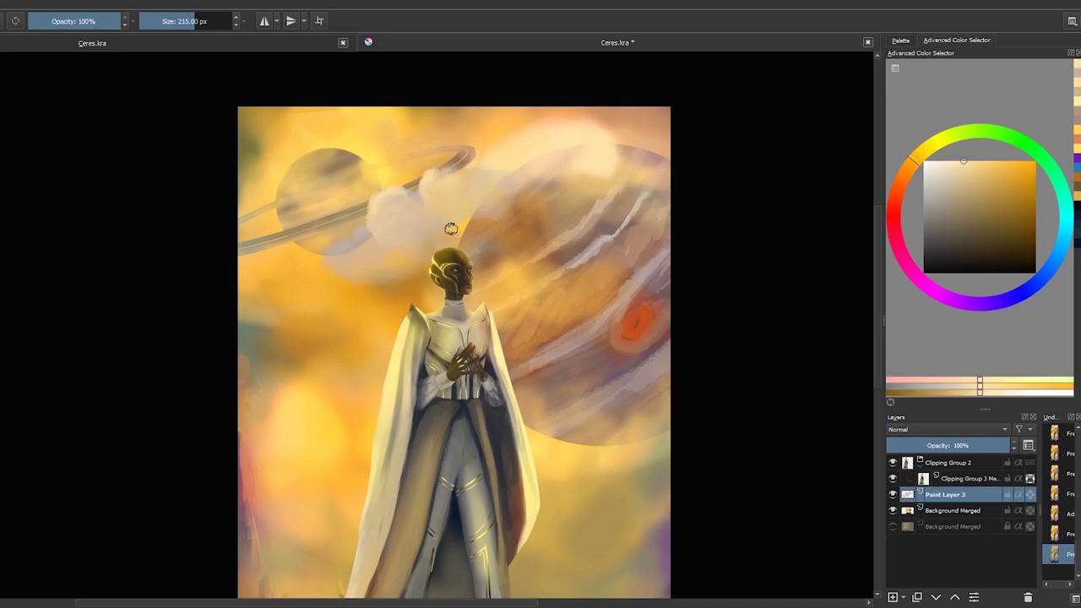
{"action": "key", "text": "bracketright"}
Shade the cloud with sampled peach, a yellow-orange highlight and dark olive strokes.
{"action": "left_click", "coordinate": [384, 223], "text": "ctrl"}
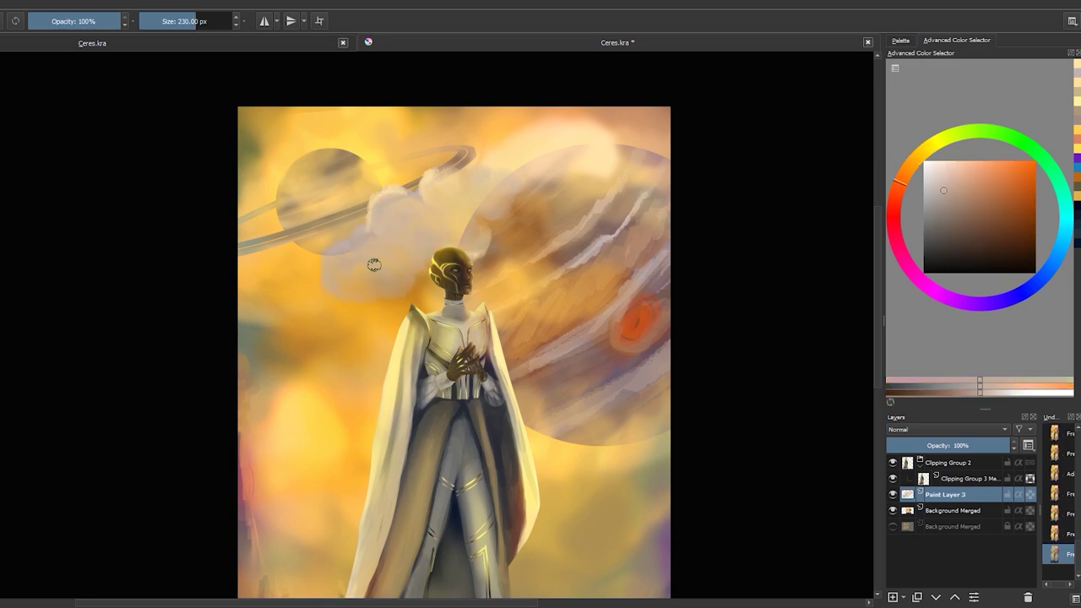
{"action": "key", "text": "bracketright"}
{"action": "left_click_drag", "start_coordinate": [366, 250], "coordinate": [340, 256]}
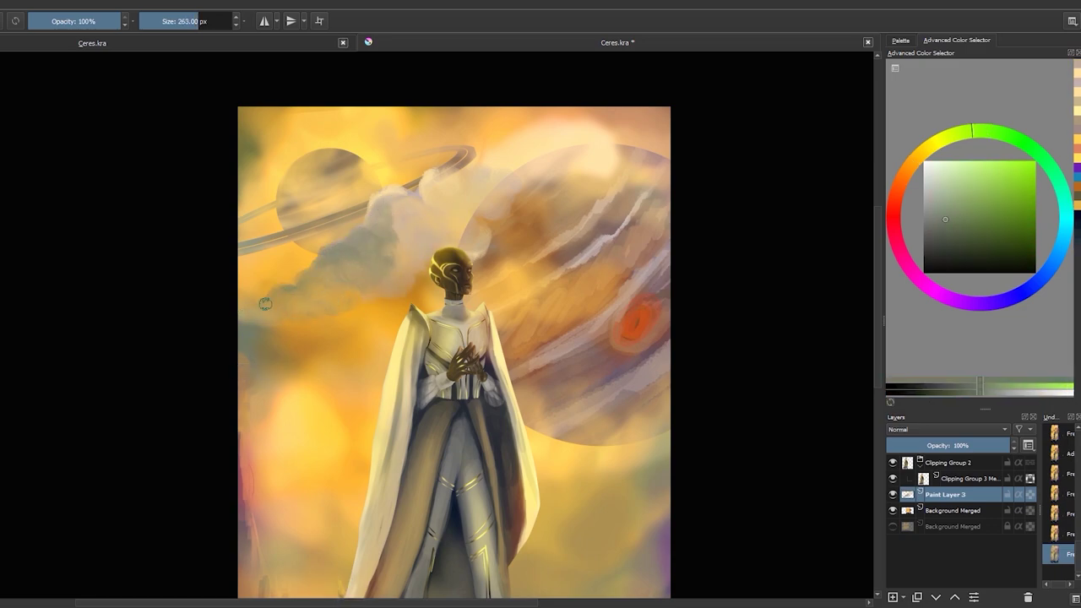
{"action": "left_click", "coordinate": [281, 323], "text": "ctrl"}
{"action": "key", "text": "bracketright"}
{"action": "left_click_drag", "start_coordinate": [364, 250], "coordinate": [374, 217]}
{"action": "left_click", "coordinate": [406, 209], "text": "ctrl"}
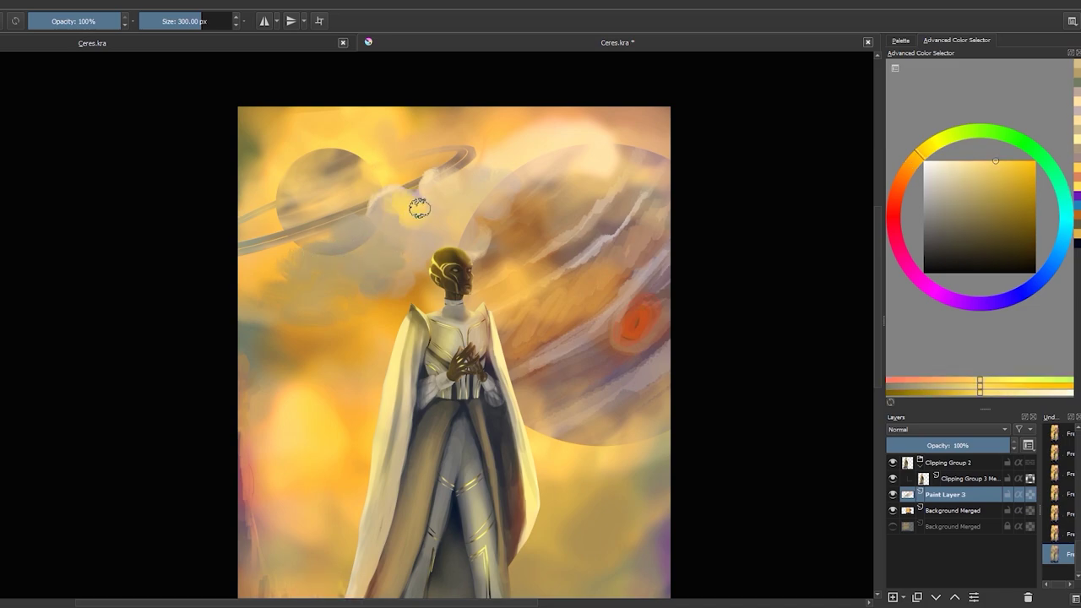
{"action": "left_click", "coordinate": [313, 300], "text": "ctrl"}
{"action": "left_click_drag", "start_coordinate": [314, 287], "coordinate": [309, 246]}
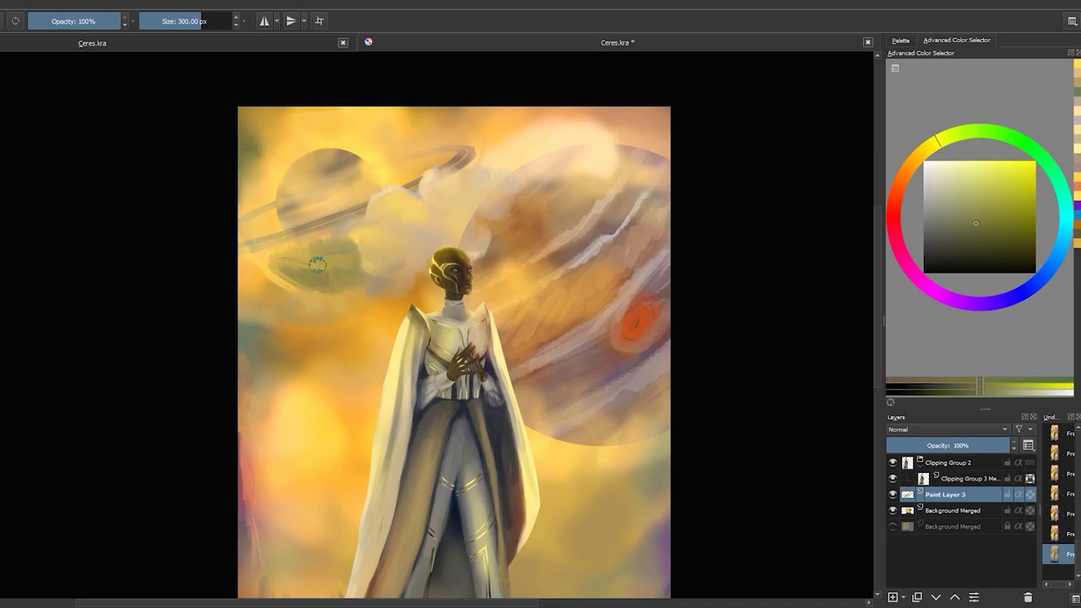
Try a hazy blue over Saturn, undo it, and resample yellows and salmon from the sky.
{"action": "left_click_drag", "start_coordinate": [259, 445], "coordinate": [267, 391]}
{"action": "key", "text": "bracketright"}
{"action": "left_click", "coordinate": [345, 226], "text": "ctrl"}
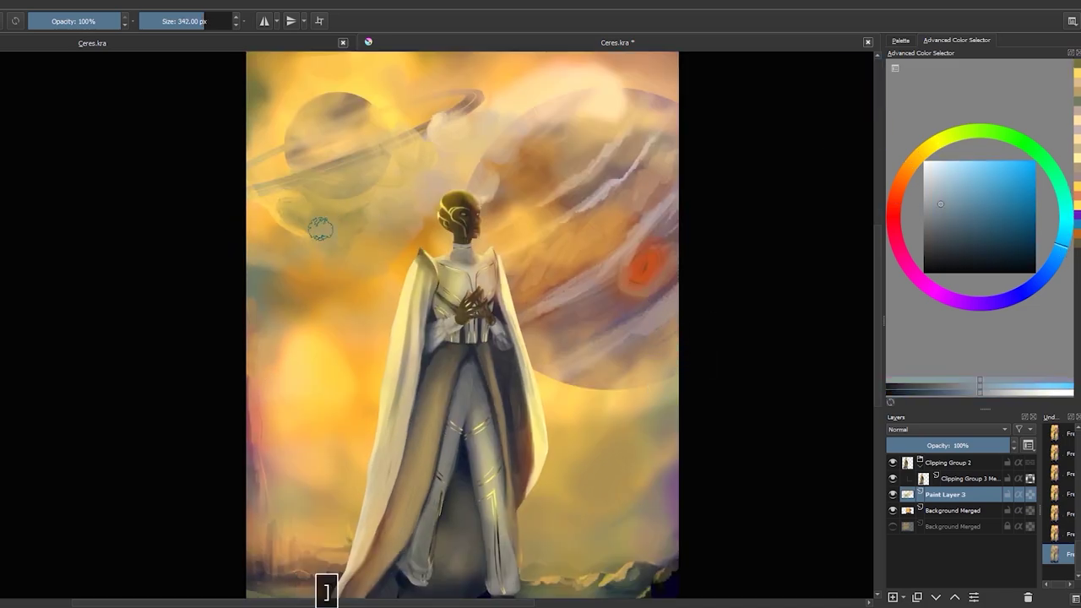
{"action": "key", "text": "ctrl+z"}
{"action": "left_click", "coordinate": [316, 325], "text": "ctrl"}
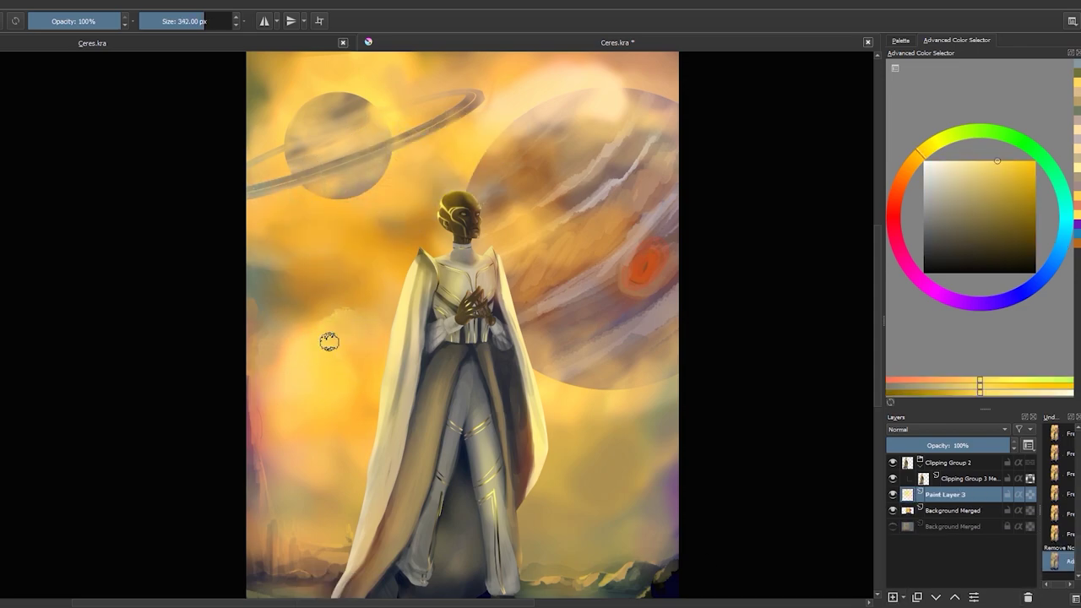
{"action": "left_click", "coordinate": [361, 284], "text": "ctrl"}
{"action": "left_click", "coordinate": [316, 324], "text": "ctrl"}
{"action": "left_click", "coordinate": [290, 391], "text": "ctrl"}
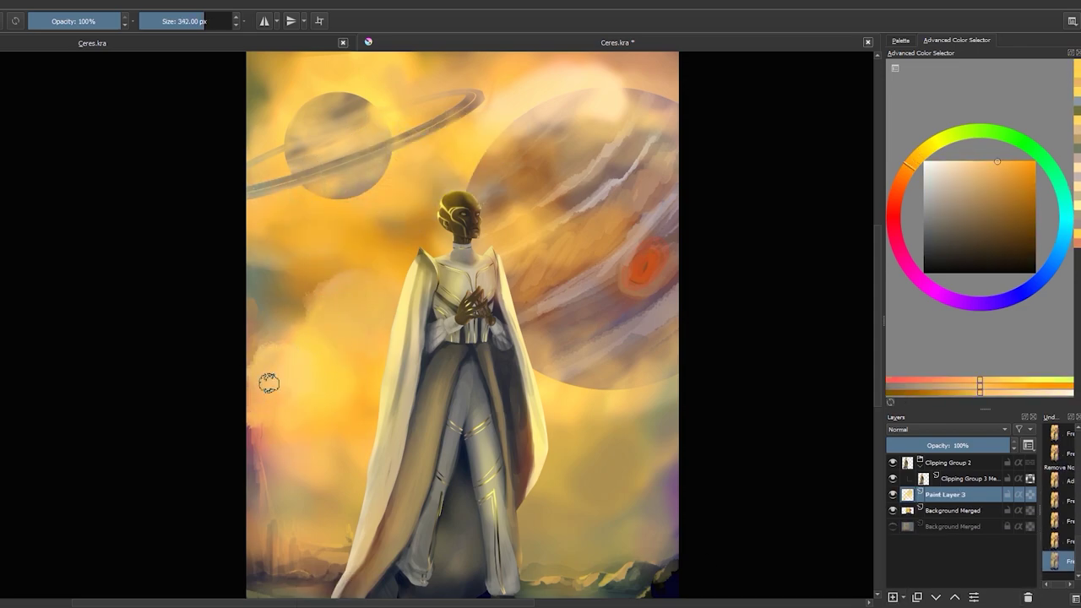
{"action": "left_click", "coordinate": [291, 426], "text": "ctrl"}
{"action": "left_click", "coordinate": [291, 426], "text": "ctrl"}
Paint a dark reddish cloud left of the figure and blend light tones over the lower-left trees.
{"action": "left_click_drag", "start_coordinate": [291, 447], "coordinate": [239, 447]}
{"action": "left_click_drag", "start_coordinate": [306, 440], "coordinate": [312, 442]}
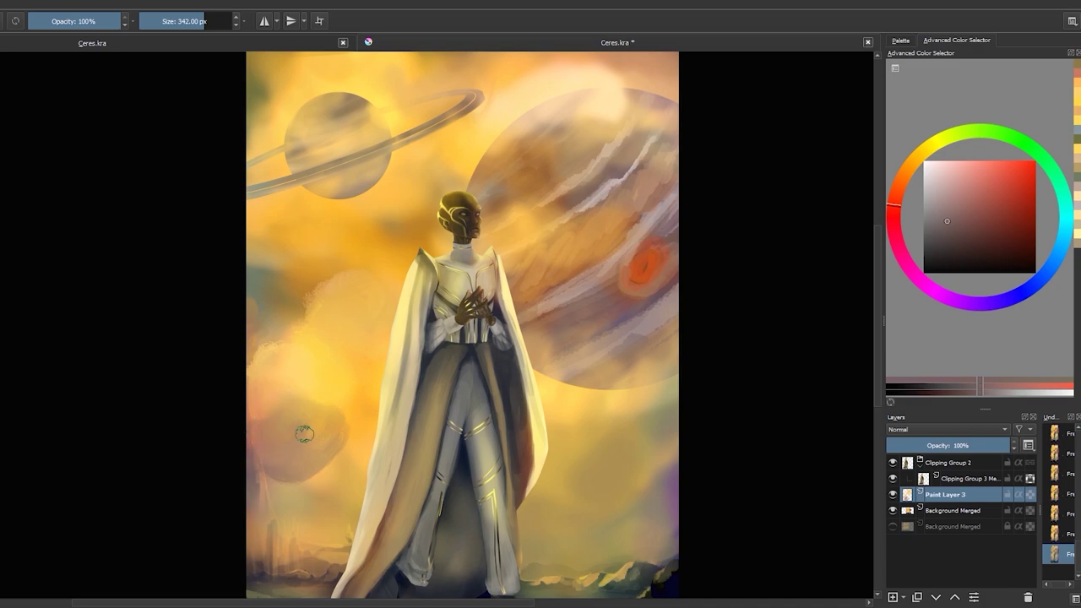
{"action": "left_click_drag", "start_coordinate": [255, 511], "coordinate": [272, 520]}
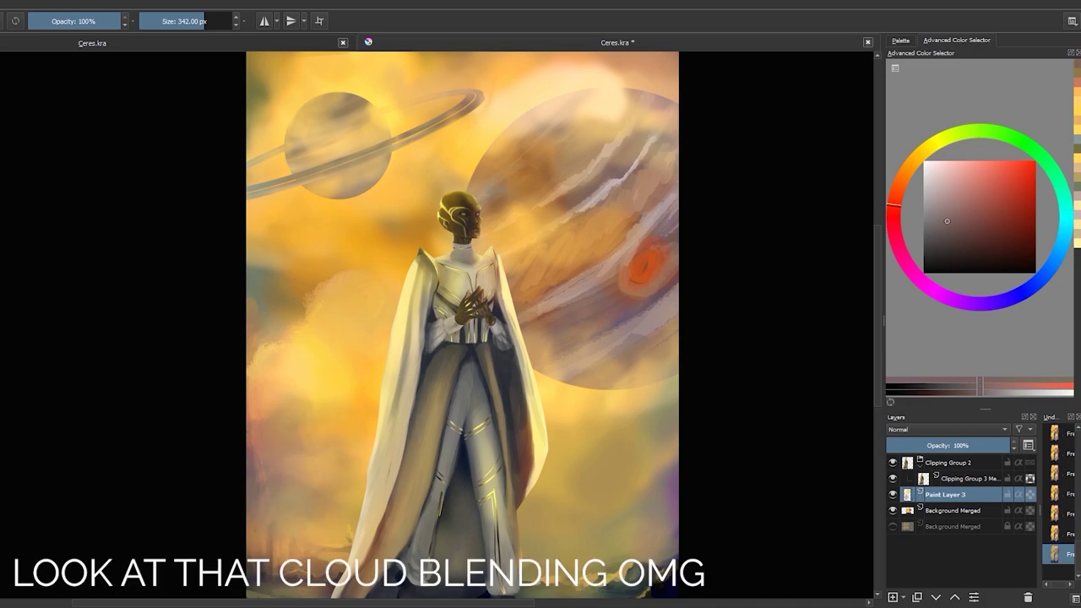
{"action": "key", "text": "bracketleft"}
{"action": "key", "text": "bracketleft"}
{"action": "key", "text": "bracketleft"}
{"action": "key", "text": "bracketleft"}
{"action": "left_click", "coordinate": [326, 591], "text": "ctrl"}
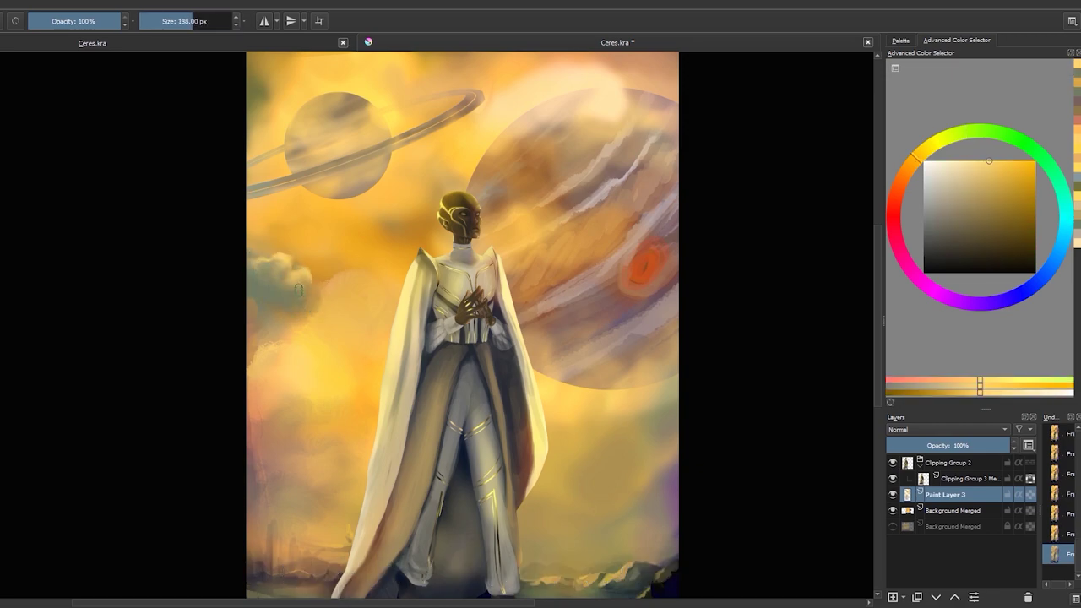
Sample yellow-greens and oranges, lay an orange sky stroke, then undo the follow-up stroke.
{"action": "left_click", "coordinate": [281, 268], "text": "ctrl"}
{"action": "left_click", "coordinate": [316, 313], "text": "ctrl"}
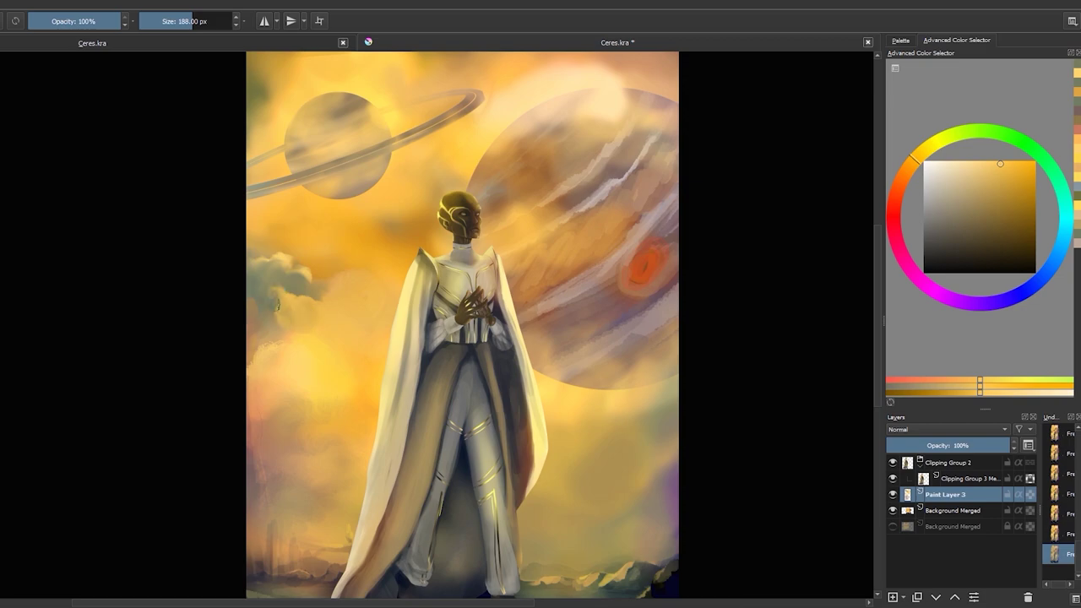
{"action": "left_click", "coordinate": [355, 352], "text": "ctrl"}
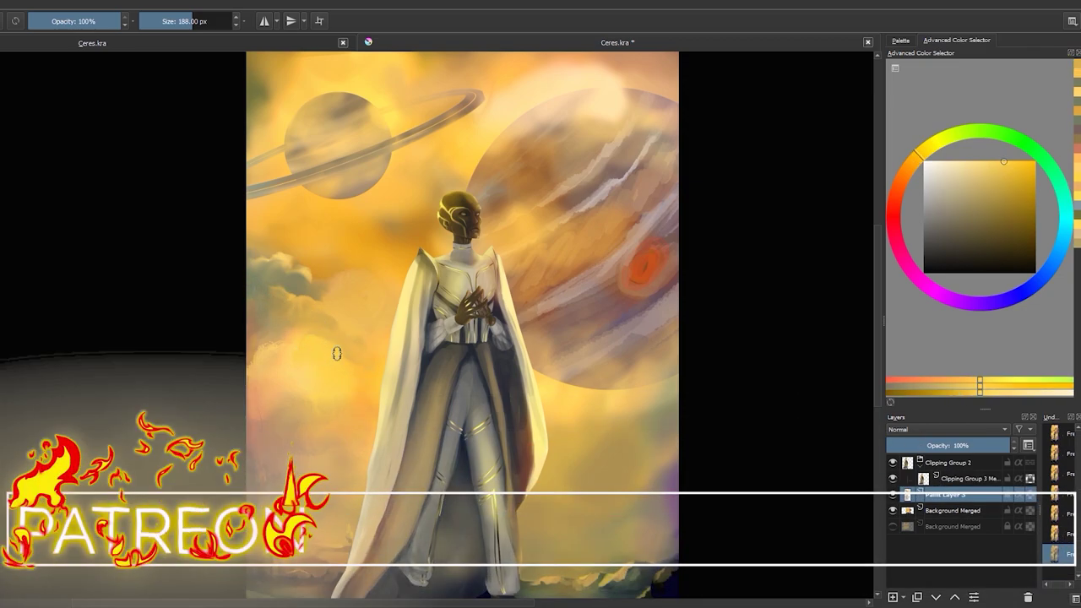
{"action": "left_click_drag", "start_coordinate": [358, 388], "coordinate": [380, 364]}
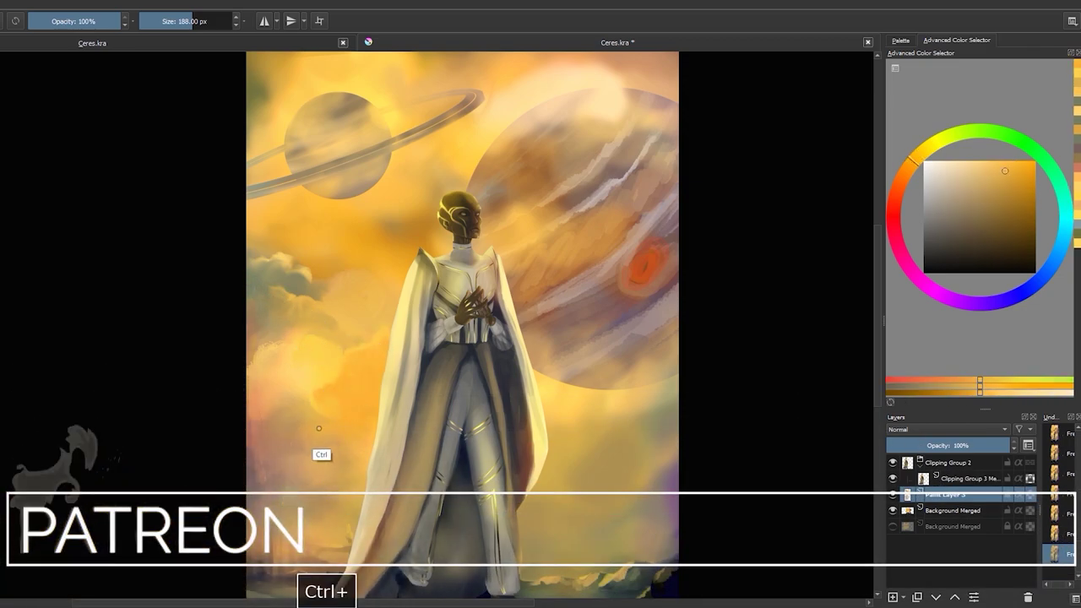
{"action": "left_click", "coordinate": [330, 372], "text": "ctrl"}
{"action": "key", "text": "bracketright"}
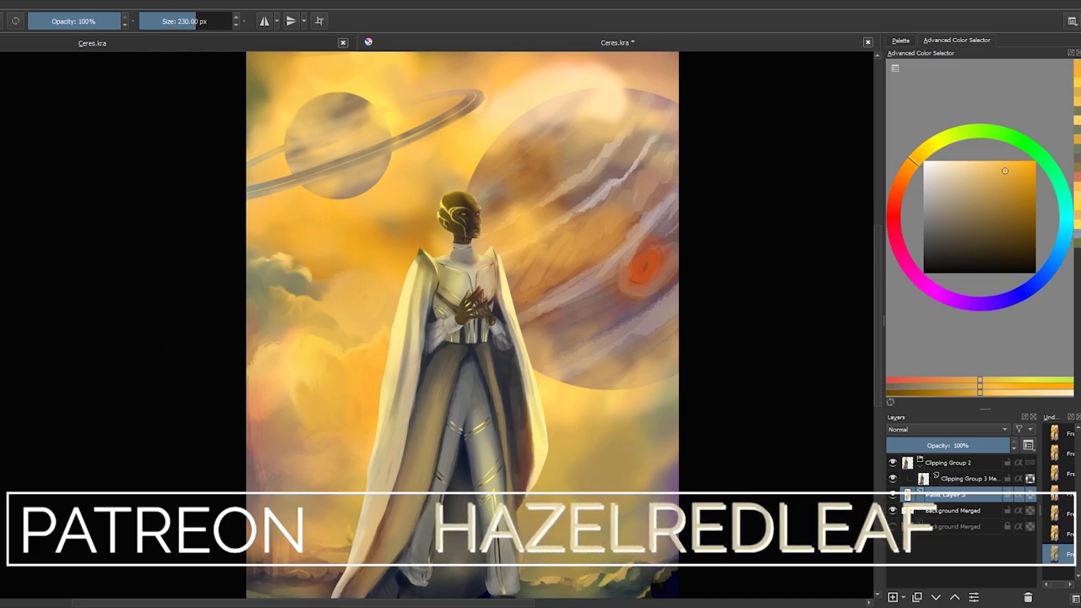
{"action": "left_click", "coordinate": [295, 377], "text": "ctrl"}
{"action": "key", "text": "ctrl+z"}
{"action": "key", "text": "ctrl+z"}
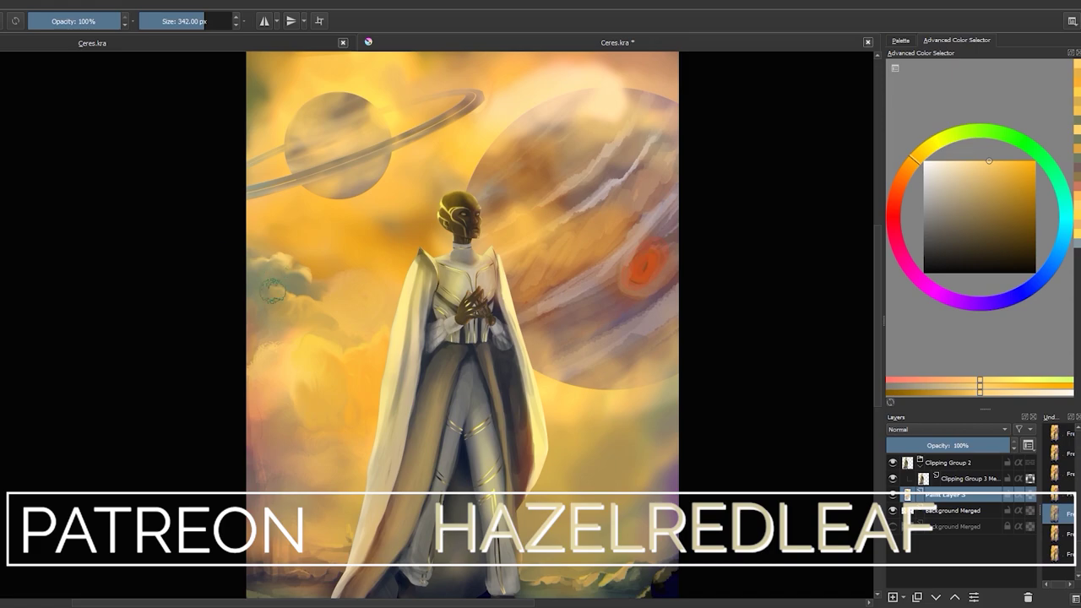
Set the brush to 246 px and dab a soft grey-green tone into the clouds.
{"action": "left_click", "coordinate": [272, 333], "text": "ctrl"}
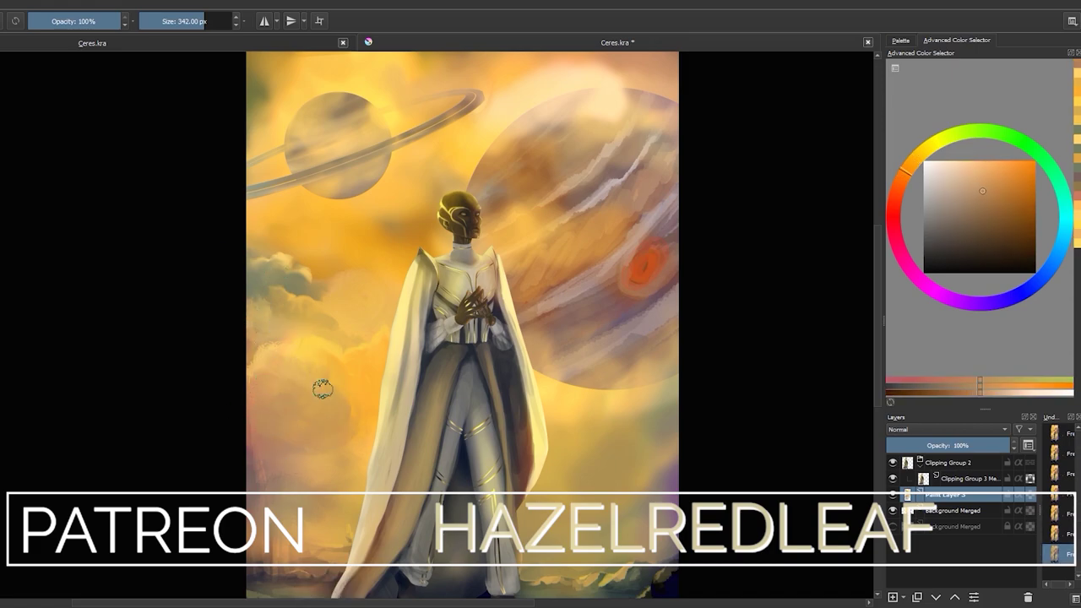
{"action": "left_click", "coordinate": [307, 442], "text": "ctrl"}
{"action": "key", "text": "bracketleft"}
{"action": "key", "text": "bracketleft"}
{"action": "key", "text": "bracketleft"}
{"action": "key", "text": "bracketleft"}
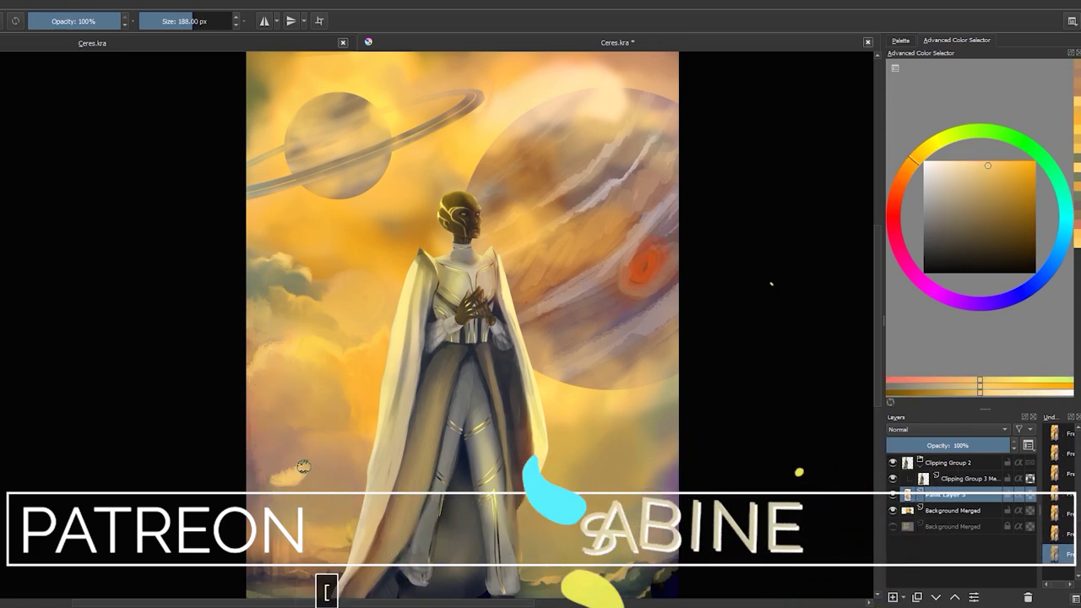
{"action": "key", "text": "bracketright"}
{"action": "key", "text": "bracketright"}
{"action": "left_click", "coordinate": [364, 386], "text": "ctrl"}
{"action": "left_click", "coordinate": [591, 390], "text": "ctrl"}
{"action": "left_click_drag", "start_coordinate": [592, 390], "coordinate": [602, 394]}
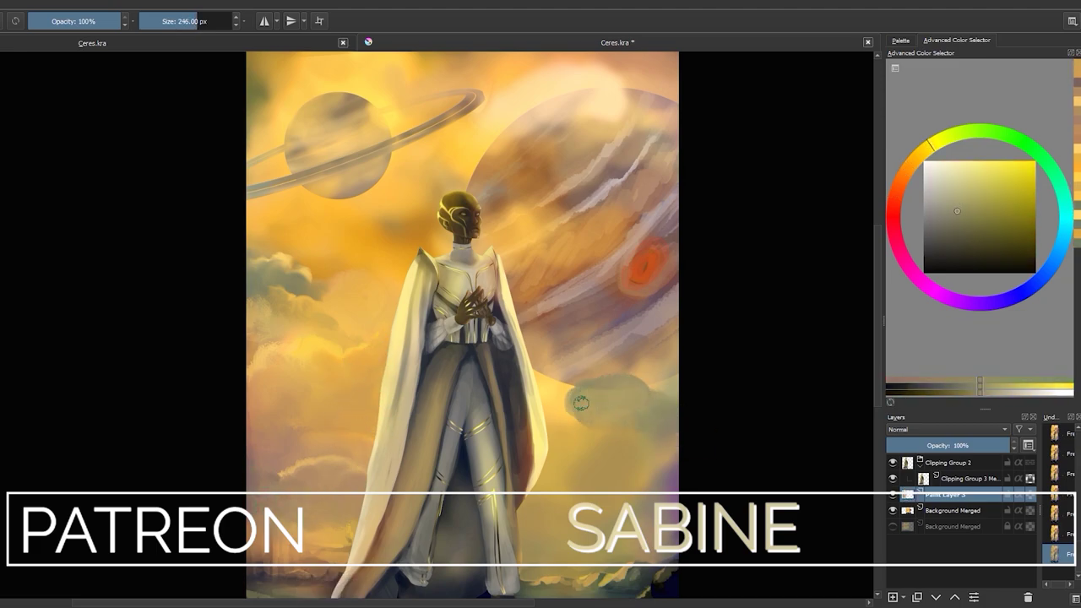
{"action": "left_click", "coordinate": [571, 404], "text": "ctrl"}
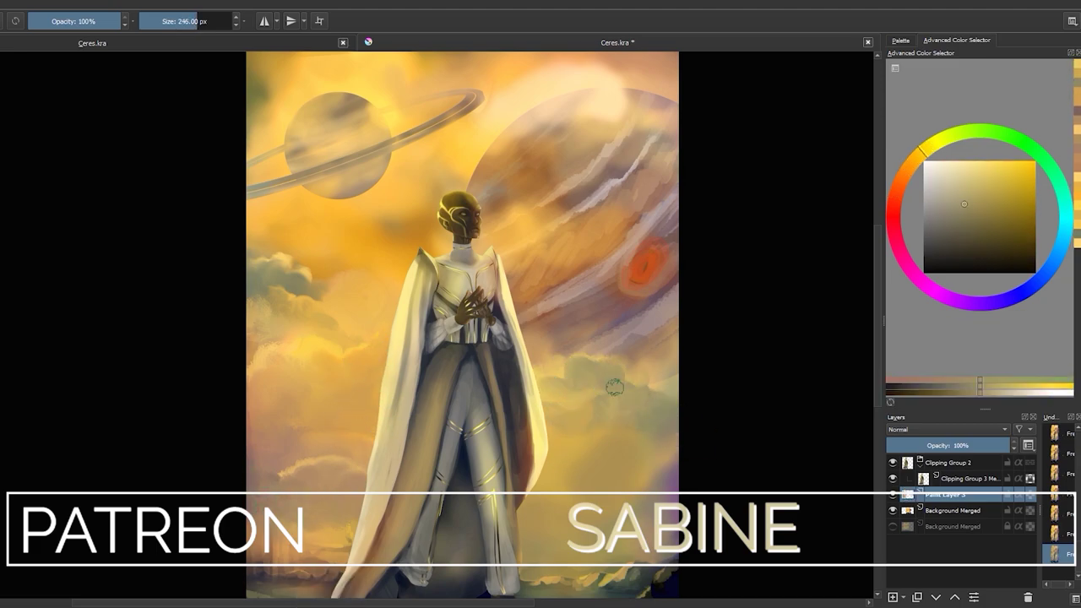
Shrink the brush to 215 px and dab purple into the clouds right of the figure.
{"action": "left_click", "coordinate": [652, 353], "text": "ctrl"}
{"action": "key", "text": "bracketleft"}
{"action": "left_click", "coordinate": [629, 381], "text": "ctrl"}
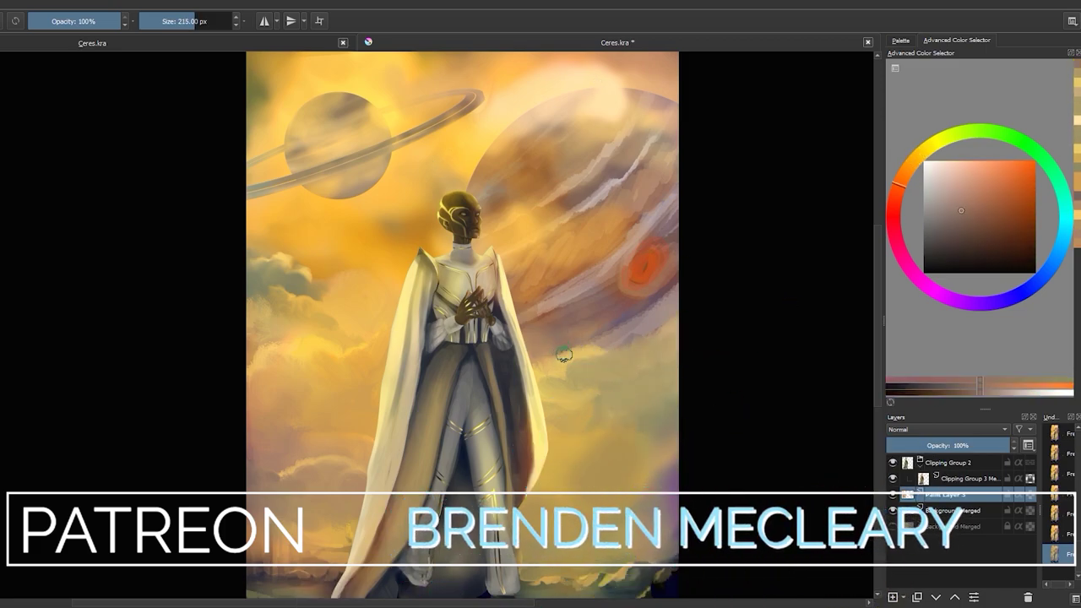
{"action": "left_click", "coordinate": [614, 348], "text": "ctrl"}
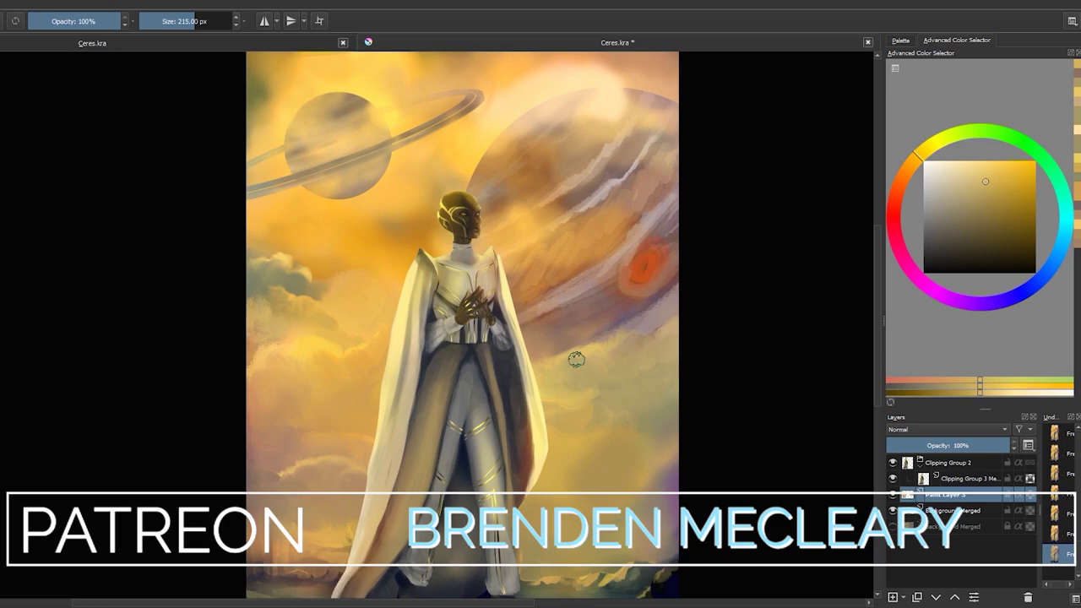
{"action": "left_click", "coordinate": [1002, 300]}
{"action": "left_click", "coordinate": [945, 219]}
{"action": "left_click", "coordinate": [651, 414]}
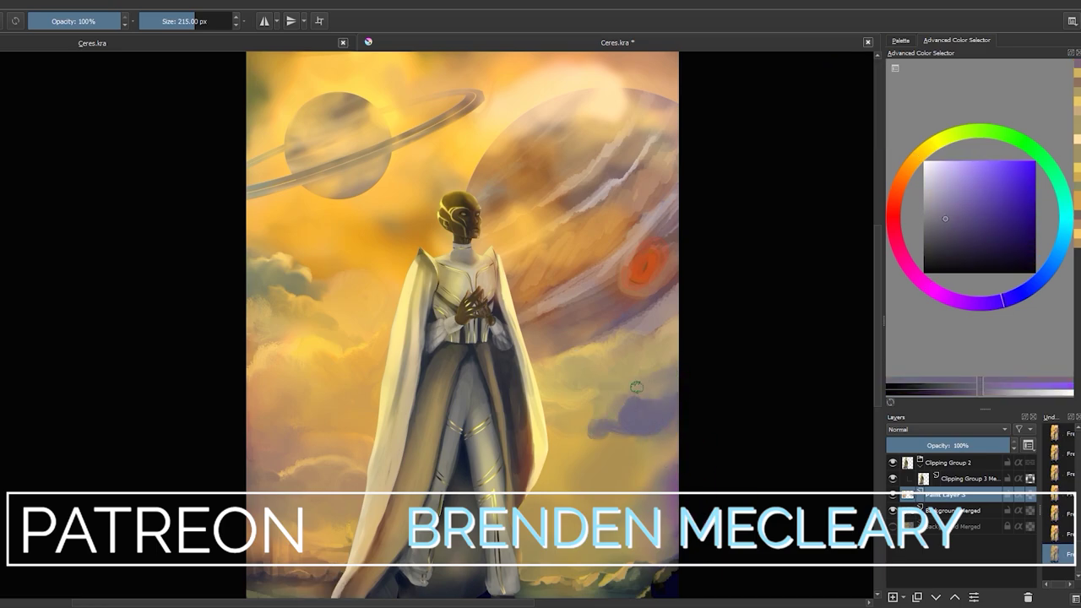
Sample light orange-yellows, a grey-blue for cloud shadows and a golden yellow for the sky.
{"action": "left_click", "coordinate": [633, 430], "text": "ctrl"}
{"action": "left_click", "coordinate": [602, 399], "text": "ctrl"}
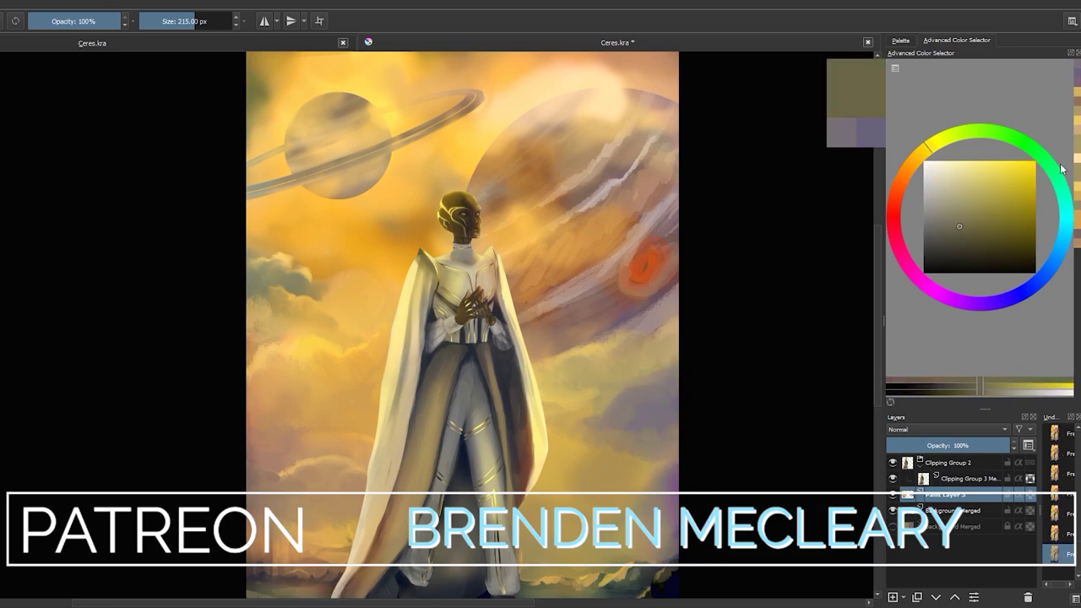
{"action": "left_click", "coordinate": [612, 456], "text": "ctrl"}
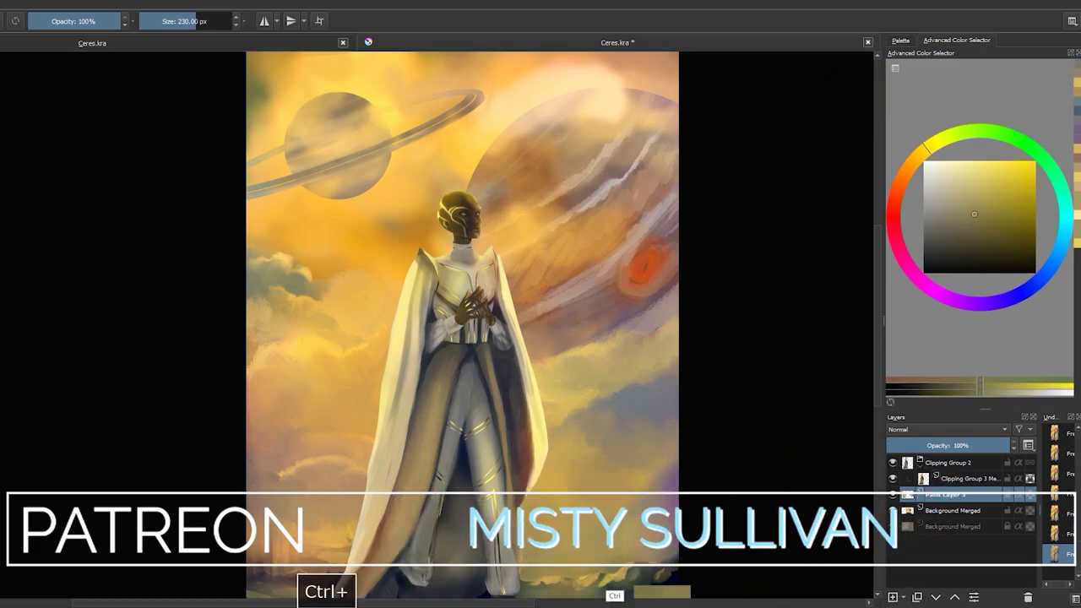
{"action": "left_click", "coordinate": [625, 519], "text": "ctrl"}
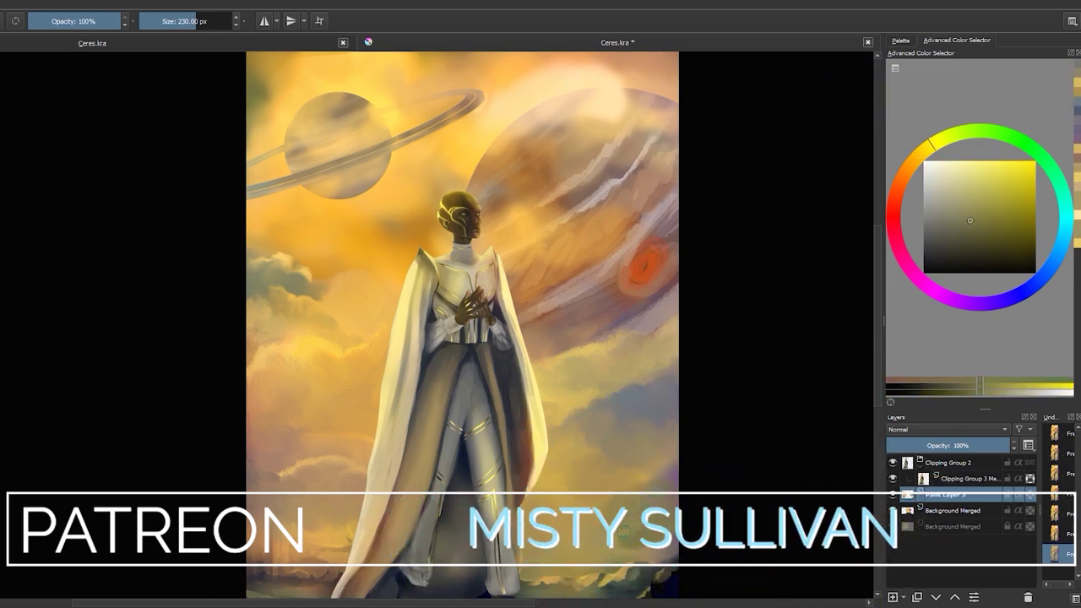
{"action": "left_click", "coordinate": [283, 349], "text": "ctrl"}
{"action": "left_click", "coordinate": [606, 456], "text": "ctrl"}
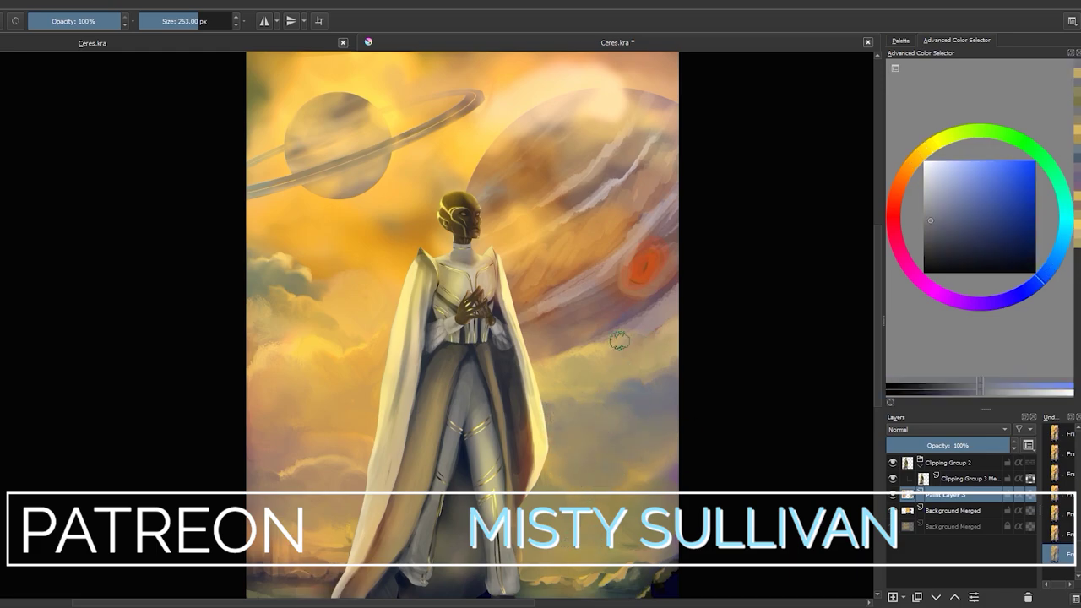
{"action": "left_click", "coordinate": [619, 340], "text": "ctrl"}
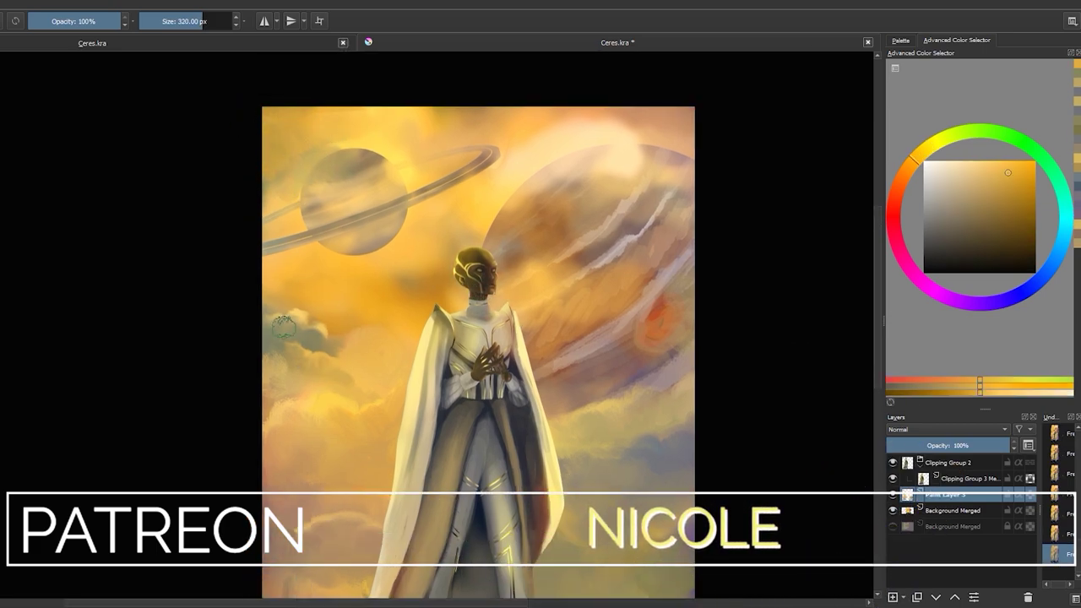
Undo the stroke over the red spot and build golden haze across the upper sky.
{"action": "key", "text": "ctrl+z"}
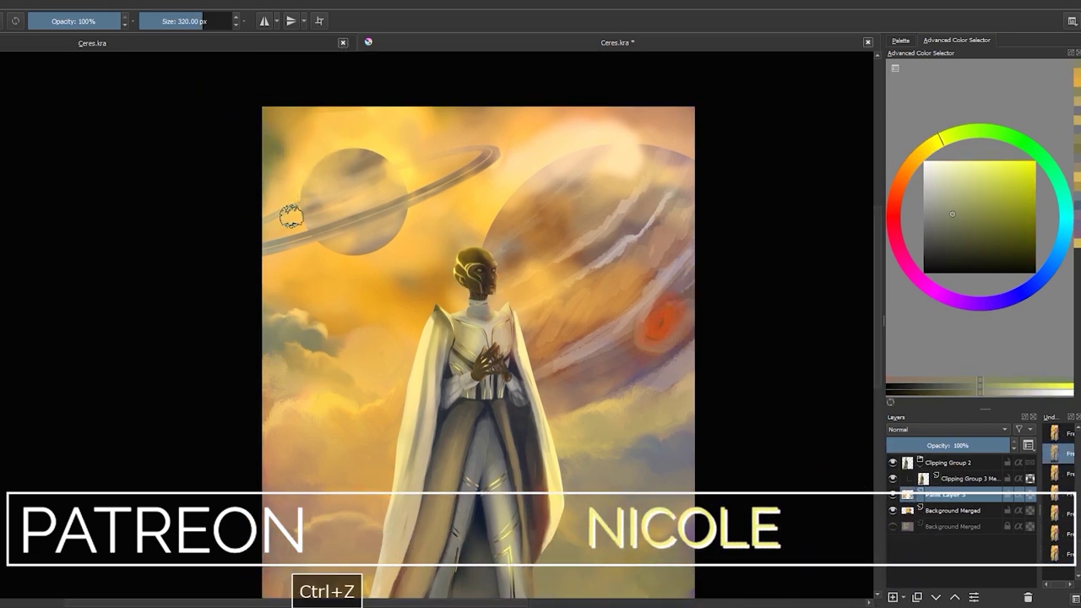
{"action": "left_click", "coordinate": [279, 157], "text": "ctrl"}
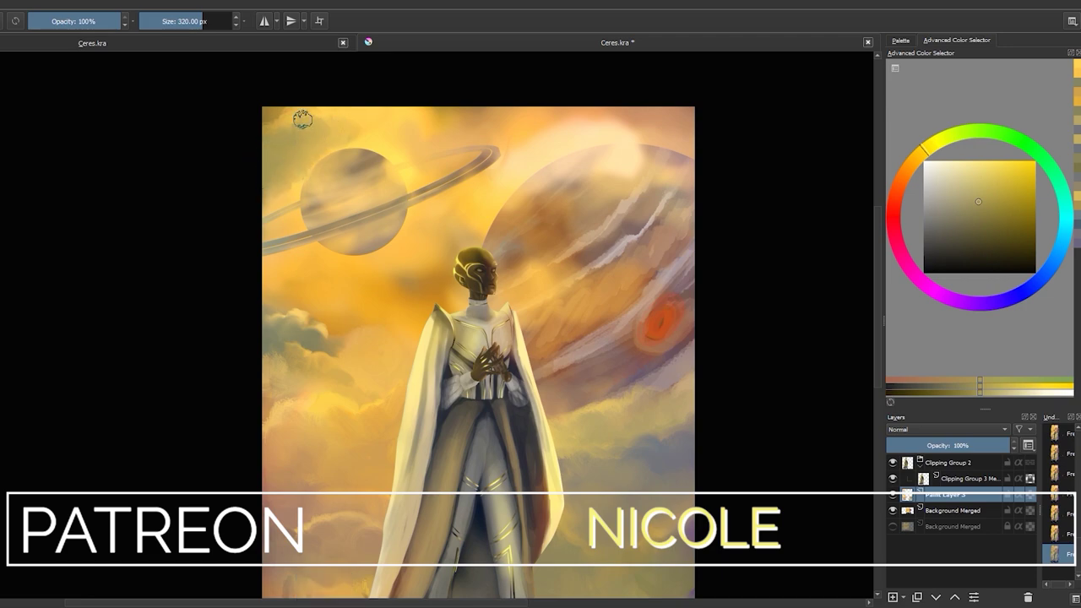
{"action": "left_click", "coordinate": [302, 169], "text": "ctrl"}
{"action": "left_click", "coordinate": [389, 153], "text": "ctrl"}
{"action": "left_click", "coordinate": [372, 108], "text": "ctrl"}
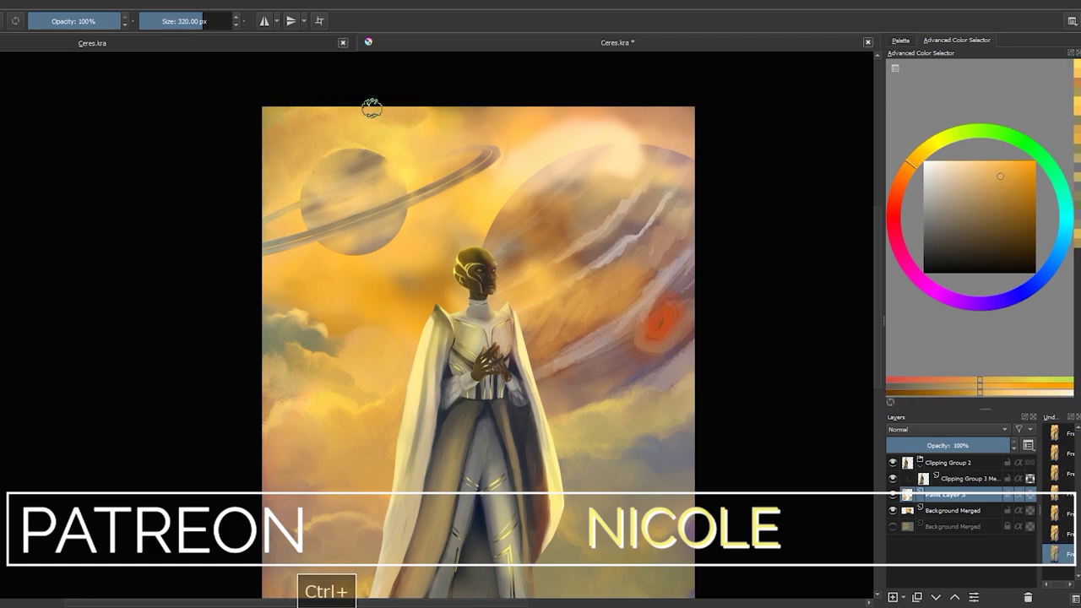
{"action": "left_click", "coordinate": [473, 144], "text": "ctrl"}
{"action": "left_click", "coordinate": [495, 169], "text": "ctrl"}
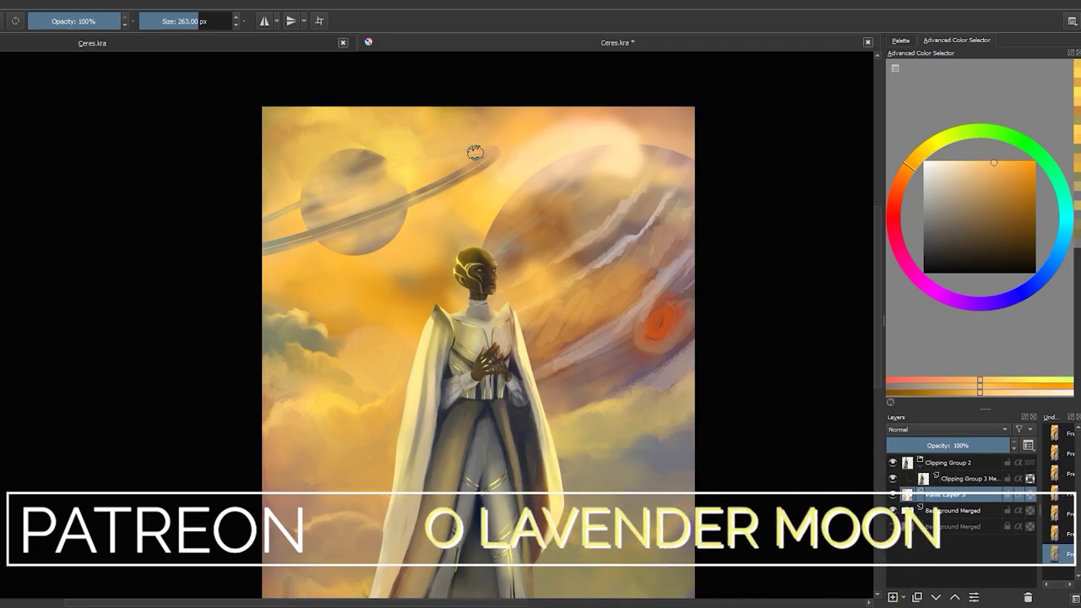
{"action": "left_click", "coordinate": [437, 167], "text": "ctrl"}
{"action": "left_click", "coordinate": [553, 179], "text": "ctrl"}
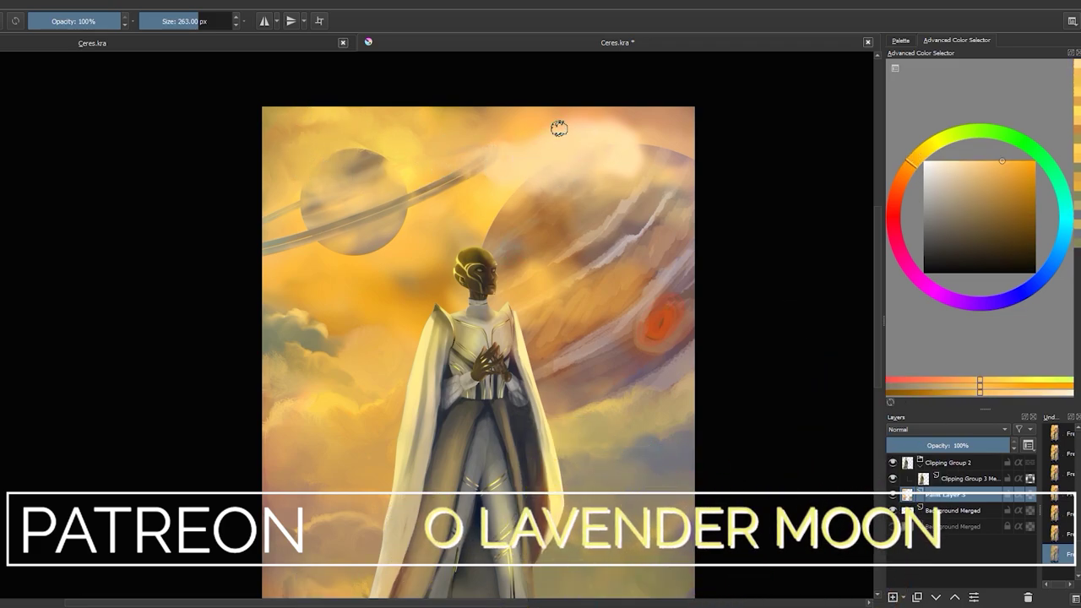
{"action": "left_click", "coordinate": [606, 119], "text": "ctrl"}
{"action": "left_click", "coordinate": [659, 180], "text": "ctrl"}
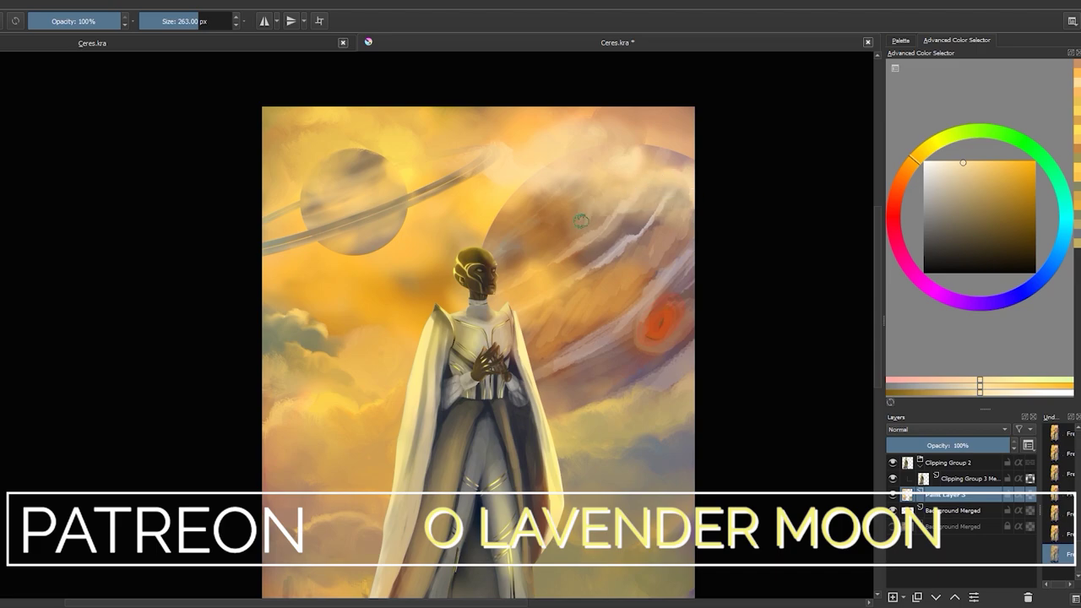
{"action": "left_click", "coordinate": [639, 217], "text": "ctrl"}
{"action": "left_click", "coordinate": [530, 175], "text": "ctrl"}
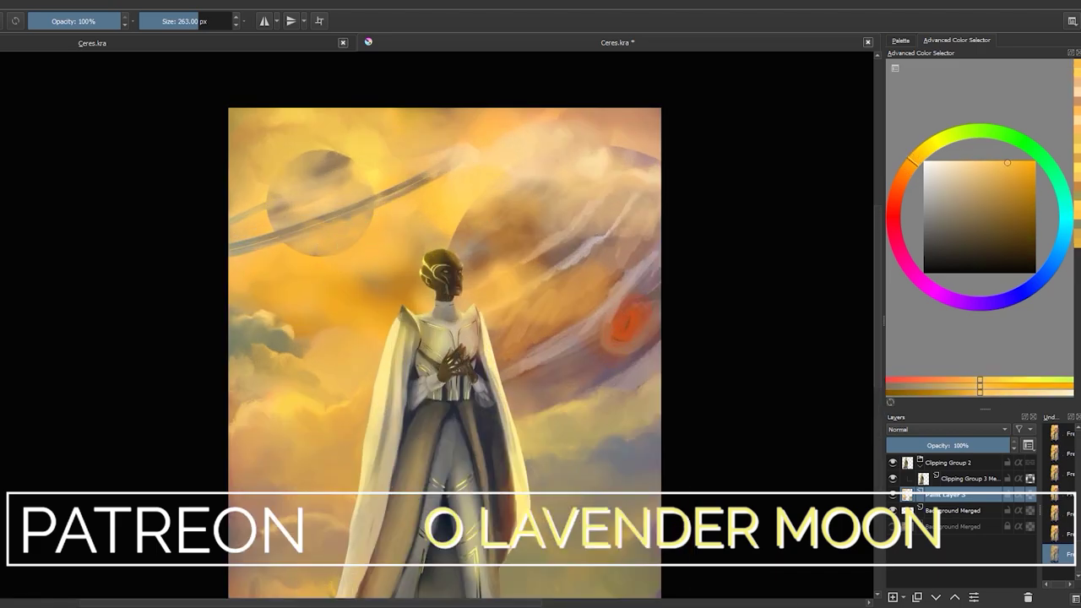
{"action": "left_click", "coordinate": [379, 234], "text": "ctrl"}
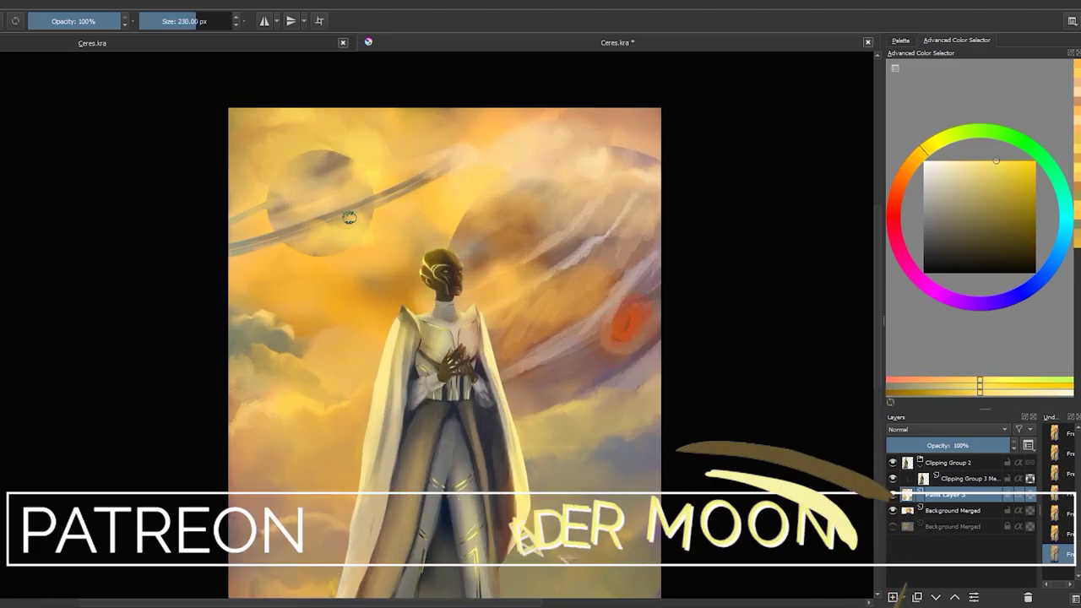
Shrink the brush to 230 px and haze over the striped planet with red-oranges and yellows.
{"action": "key", "text": "bracketleft"}
{"action": "left_click", "coordinate": [363, 269], "text": "ctrl"}
{"action": "left_click", "coordinate": [354, 279], "text": "ctrl"}
{"action": "left_click", "coordinate": [384, 287], "text": "ctrl"}
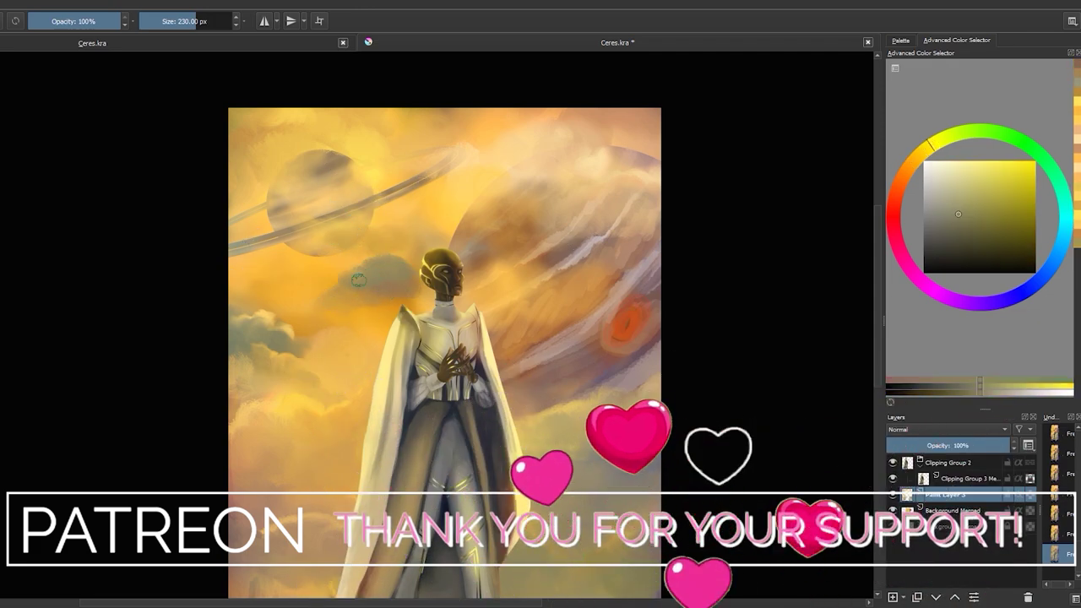
{"action": "left_click", "coordinate": [422, 297], "text": "ctrl"}
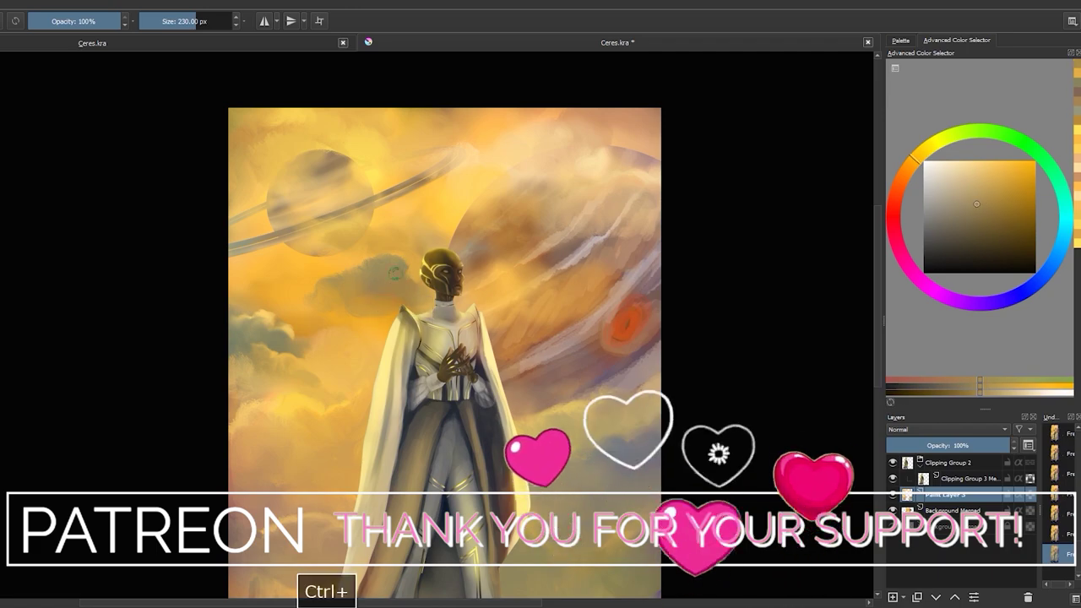
{"action": "left_click", "coordinate": [297, 302], "text": "ctrl"}
{"action": "left_click_drag", "start_coordinate": [394, 313], "coordinate": [370, 318]}
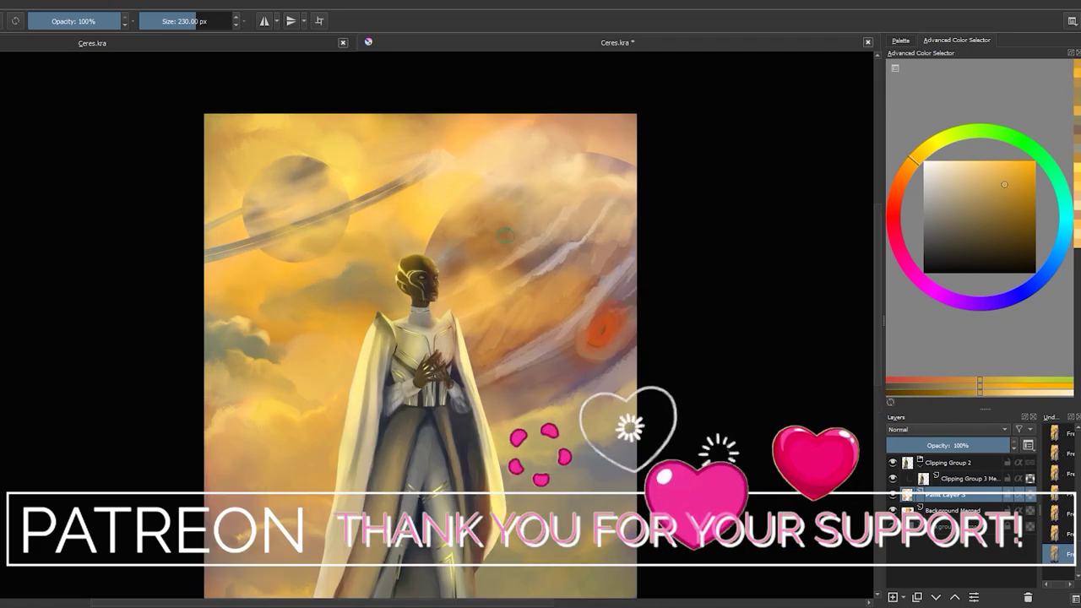
{"action": "left_click", "coordinate": [544, 160], "text": "ctrl"}
{"action": "left_click", "coordinate": [638, 165], "text": "ctrl"}
{"action": "key", "text": "ctrl+z"}
{"action": "key", "text": "ctrl+z"}
Zoom out to check the whole painting and sample muted reds and oranges from it.
{"action": "scroll", "coordinate": [519, 174], "scroll_direction": "up", "scroll_amount": 2}
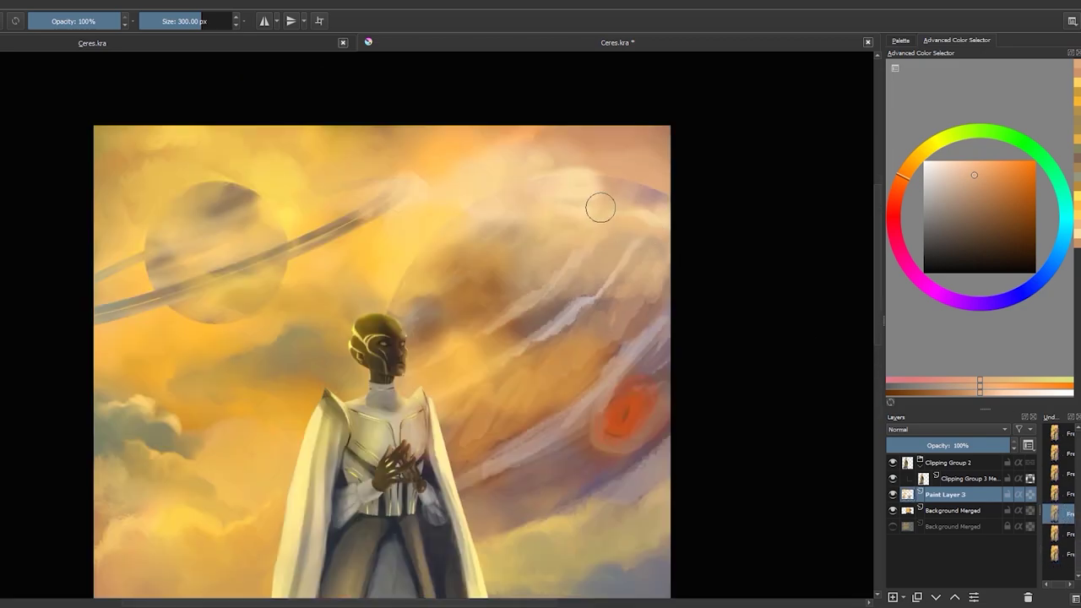
{"action": "key", "text": "minus"}
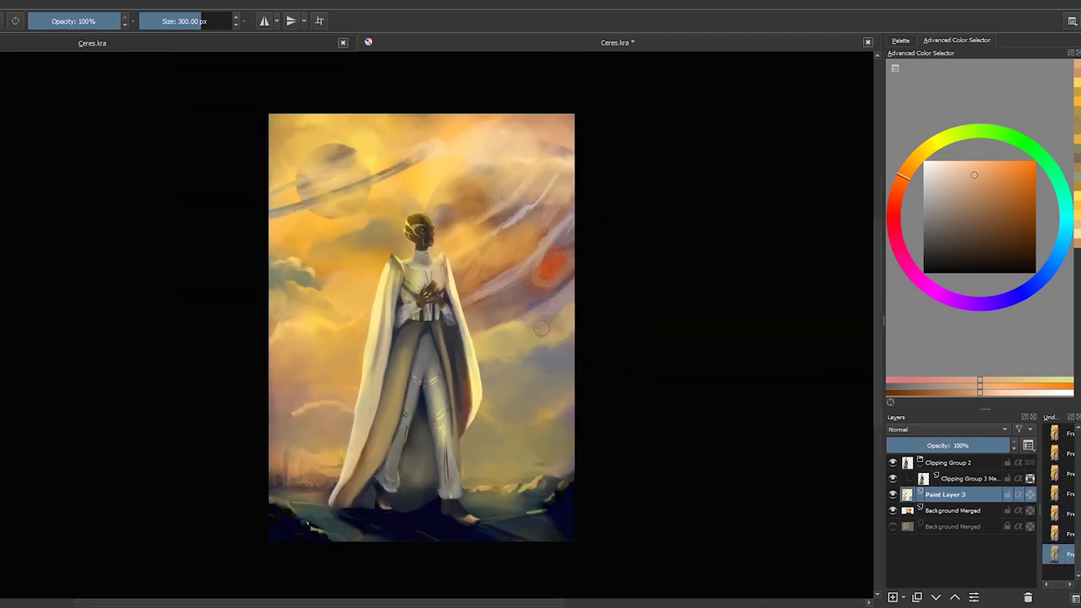
{"action": "left_click", "coordinate": [526, 312], "text": "ctrl"}
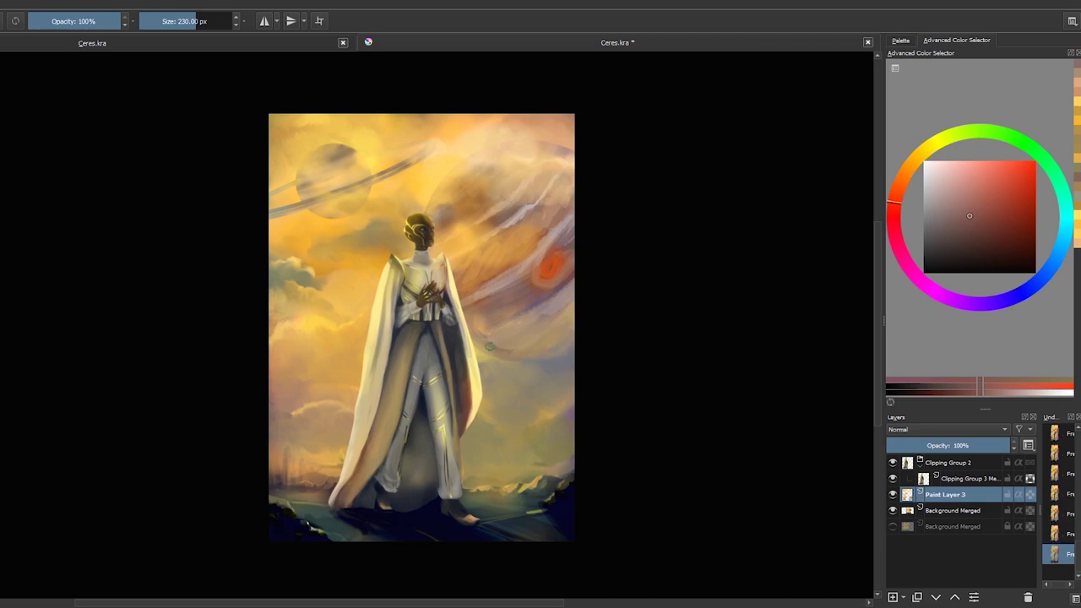
{"action": "left_click", "coordinate": [545, 140], "text": "ctrl"}
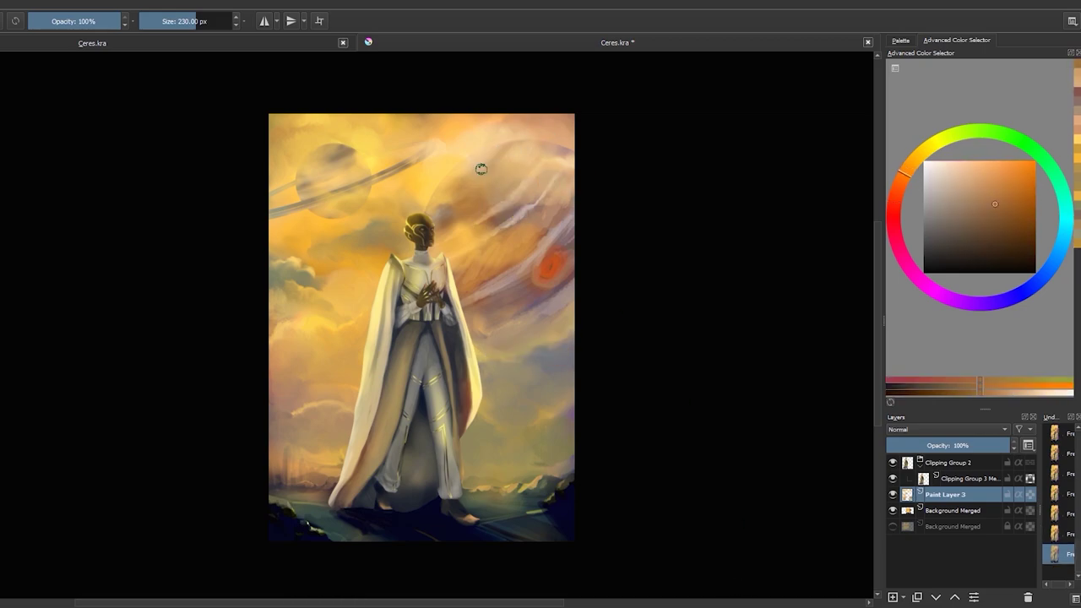
{"action": "left_click", "coordinate": [559, 177], "text": "ctrl"}
{"action": "left_click", "coordinate": [532, 234], "text": "ctrl"}
{"action": "left_click", "coordinate": [513, 318], "text": "ctrl"}
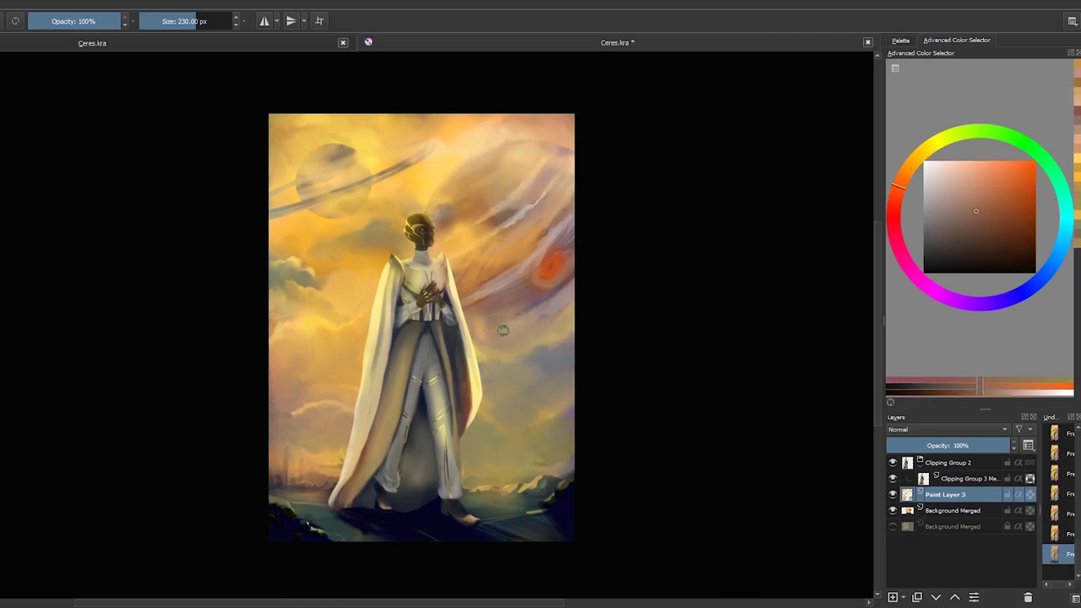
{"action": "left_click", "coordinate": [555, 309], "text": "ctrl"}
{"action": "scroll", "coordinate": [457, 406], "scroll_direction": "down", "scroll_amount": 3}
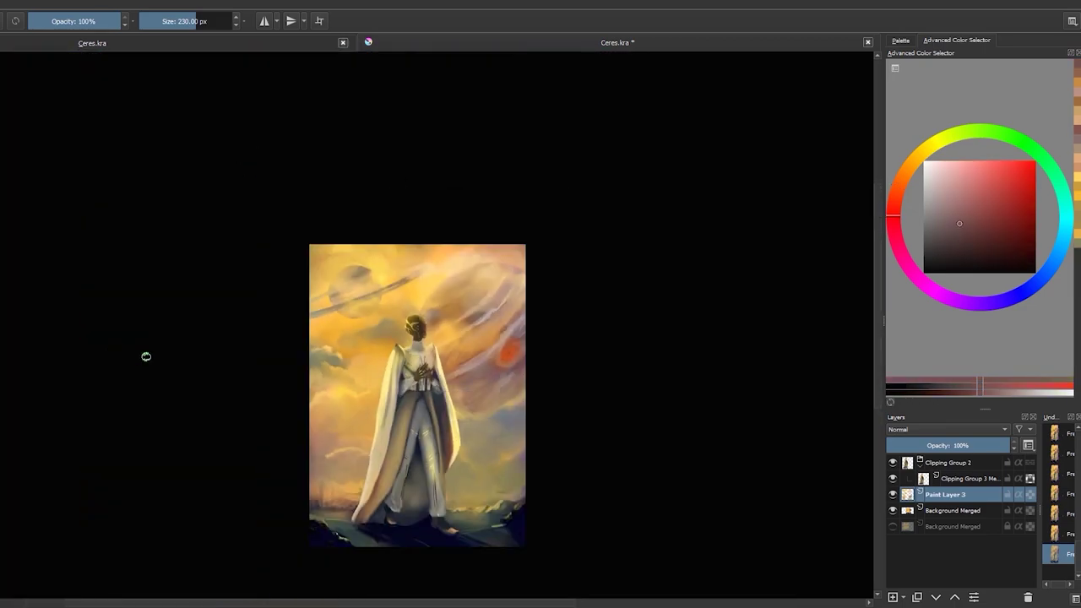
{"action": "scroll", "coordinate": [355, 236], "scroll_direction": "up", "scroll_amount": 2}
{"action": "key", "text": "ctrl+e"}
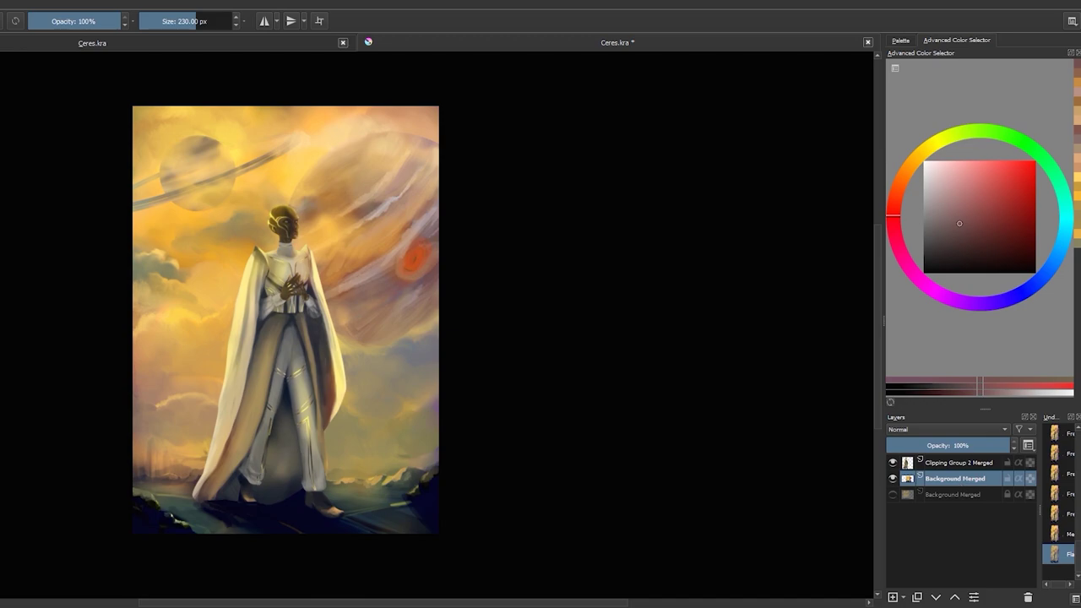